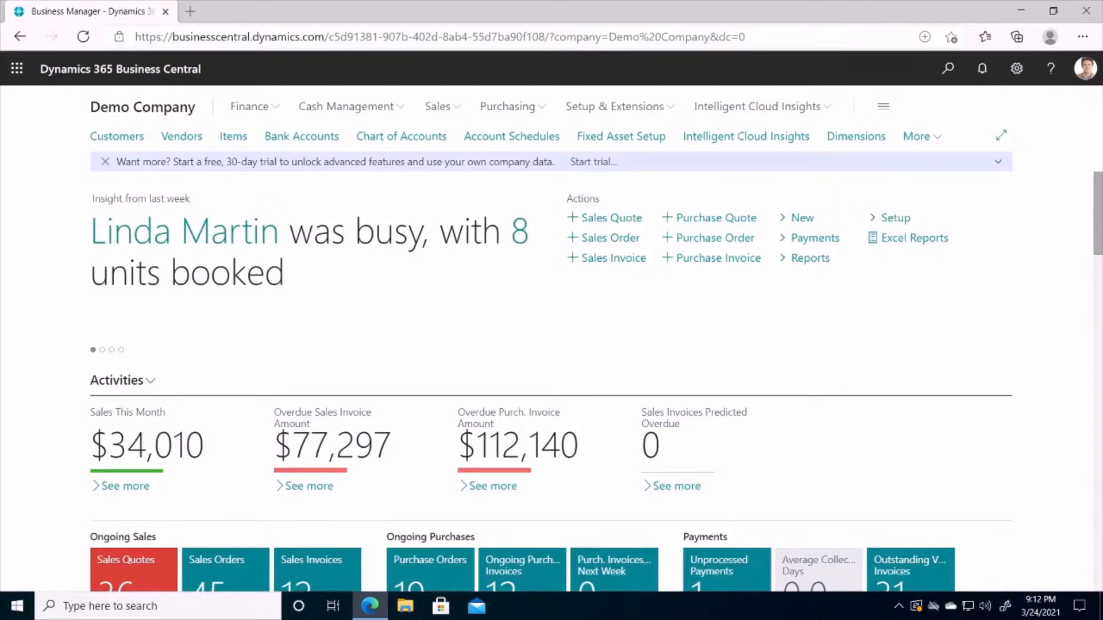
Open the vendor list and review the ledger entries behind the Balance ($) and Balance Due ($) amounts of Fabrikam, Inc
click(173, 141)
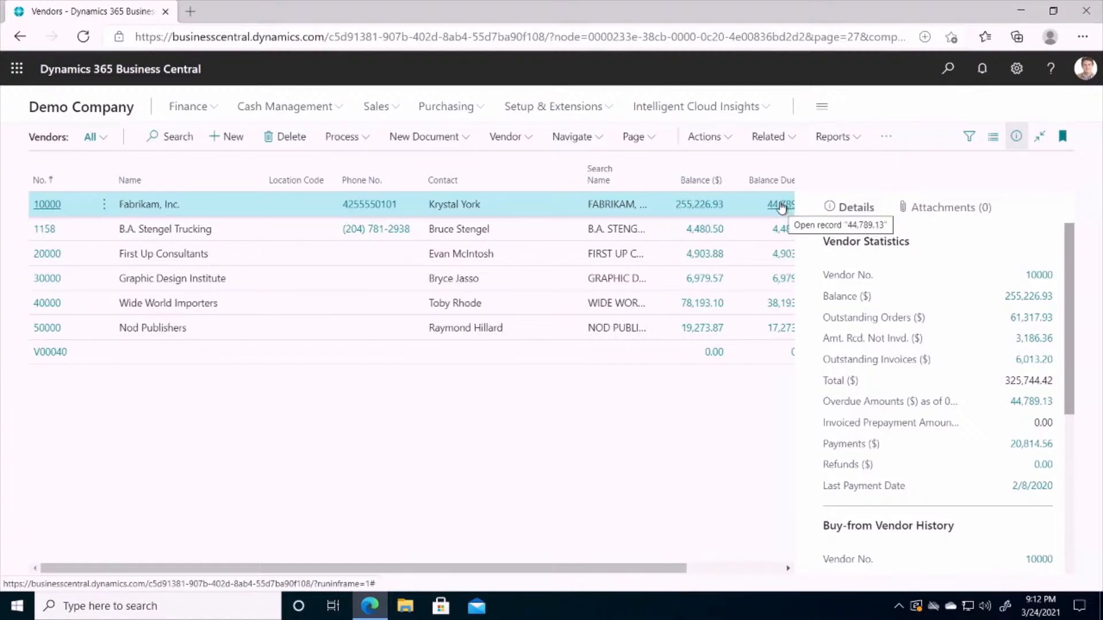
click(705, 208)
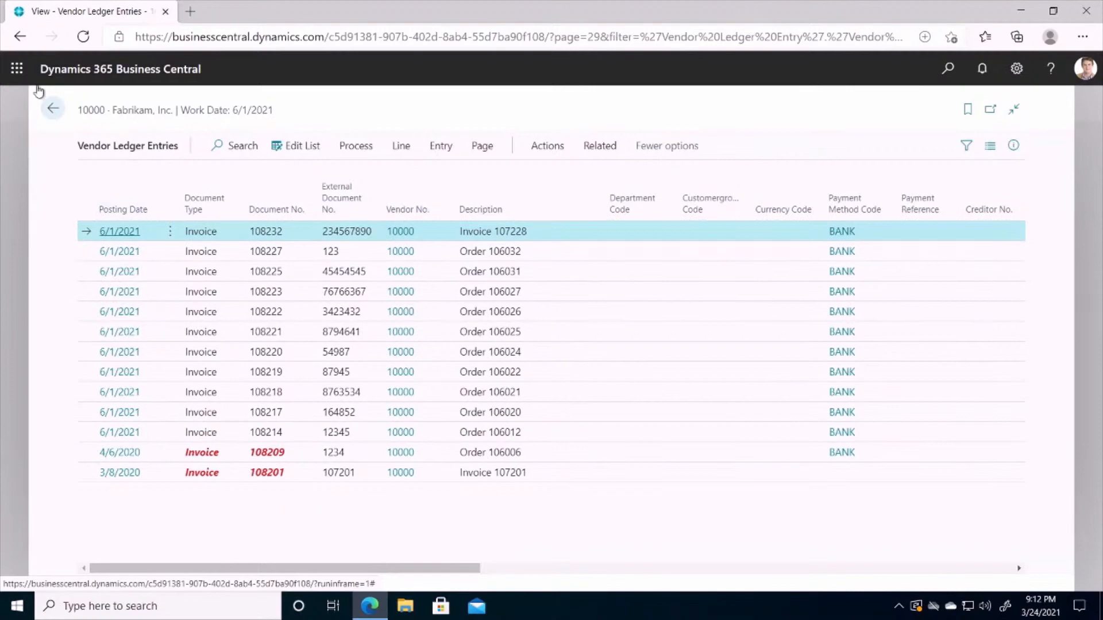
click(52, 109)
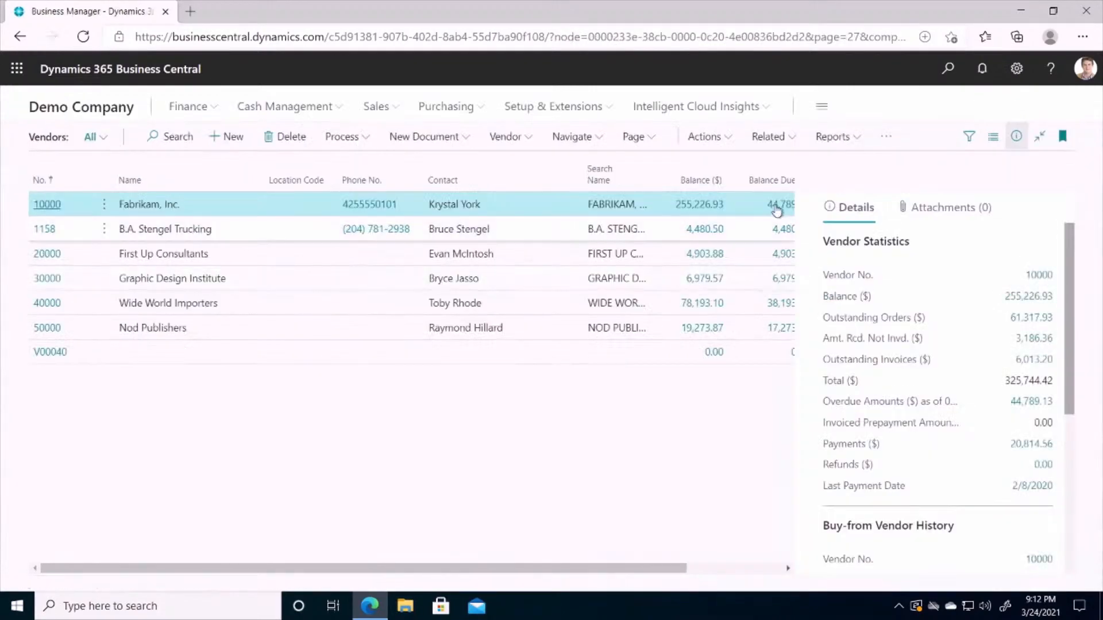
click(777, 206)
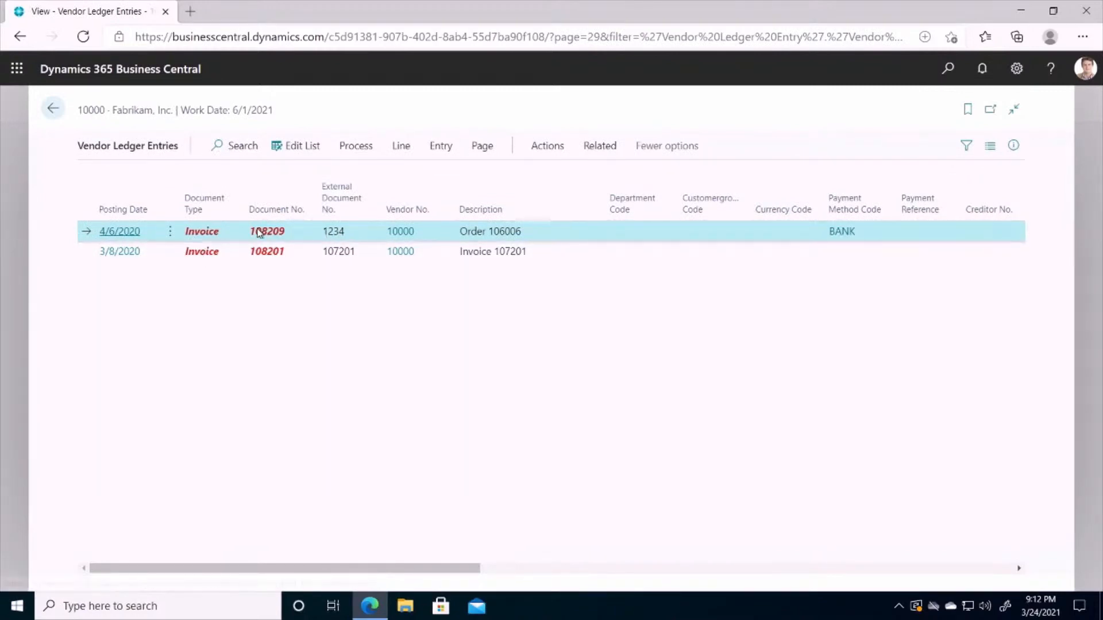
click(53, 115)
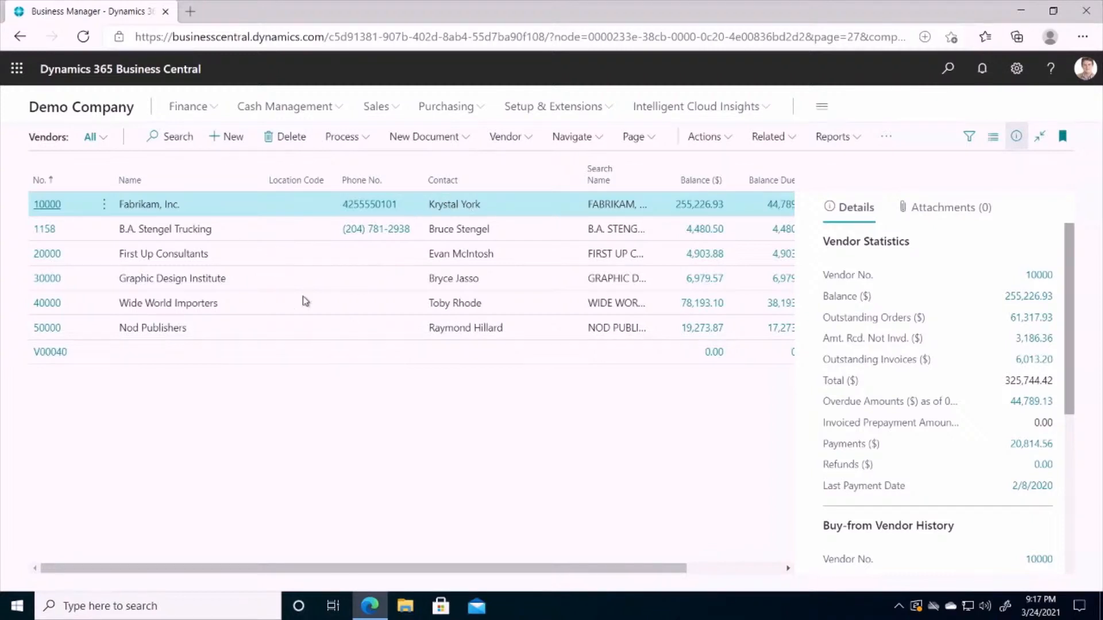
Look through the General, Orders and Purchase reports available for vendors
click(840, 142)
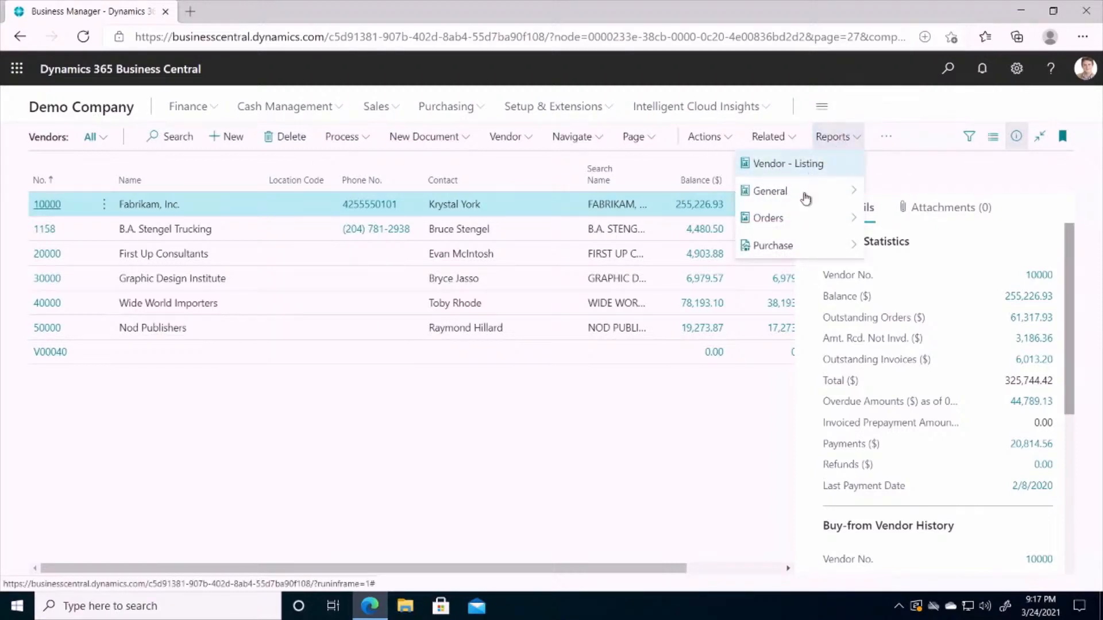
mouse_move(804, 195)
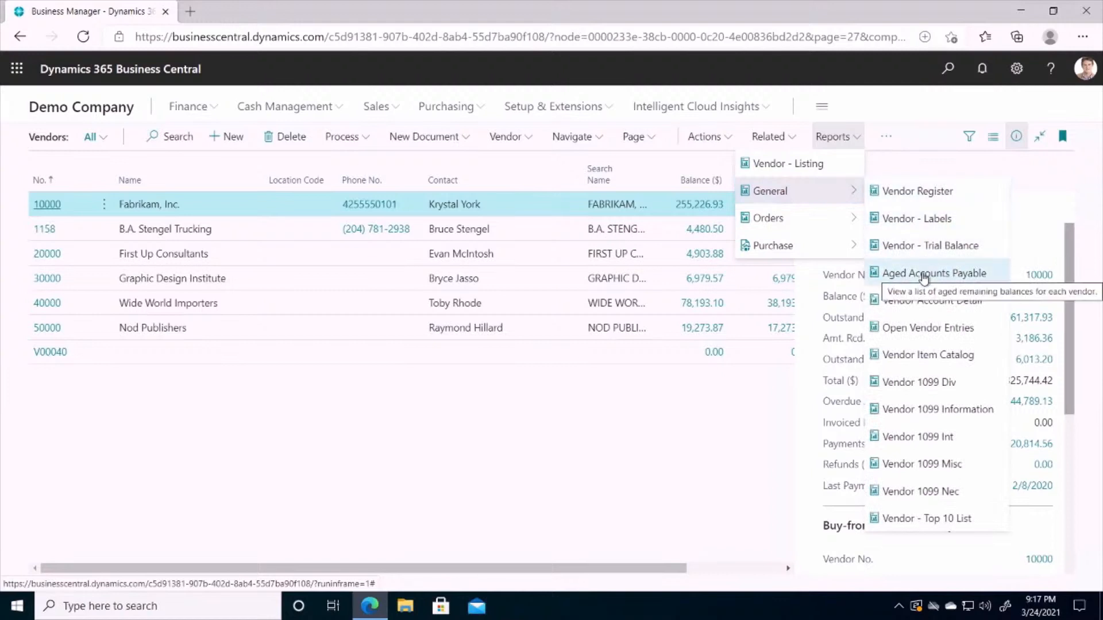
mouse_move(826, 229)
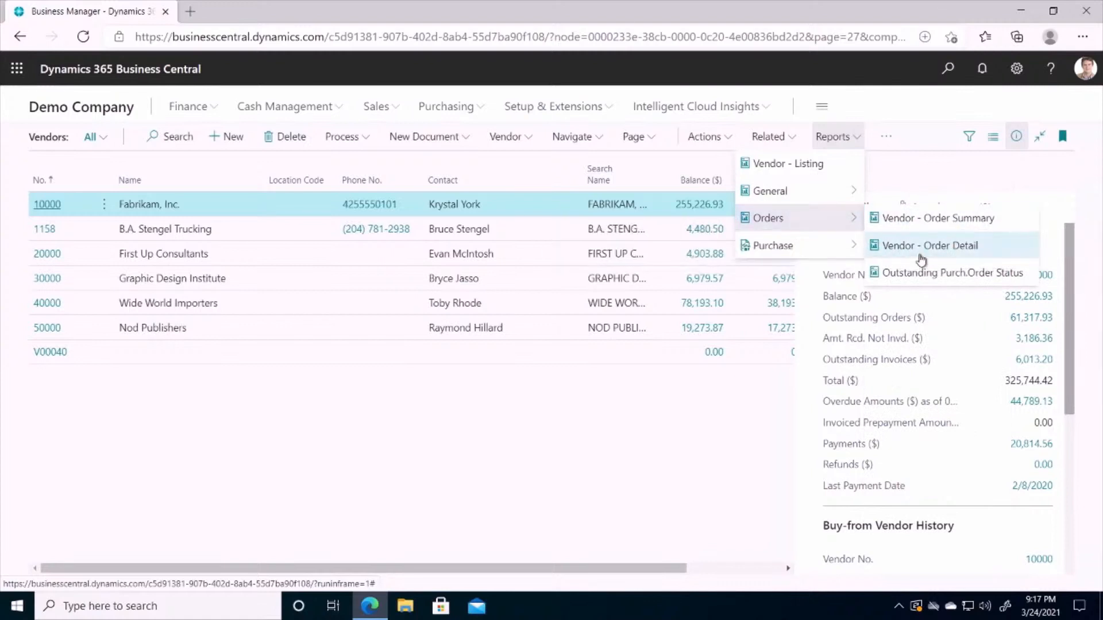
mouse_move(821, 252)
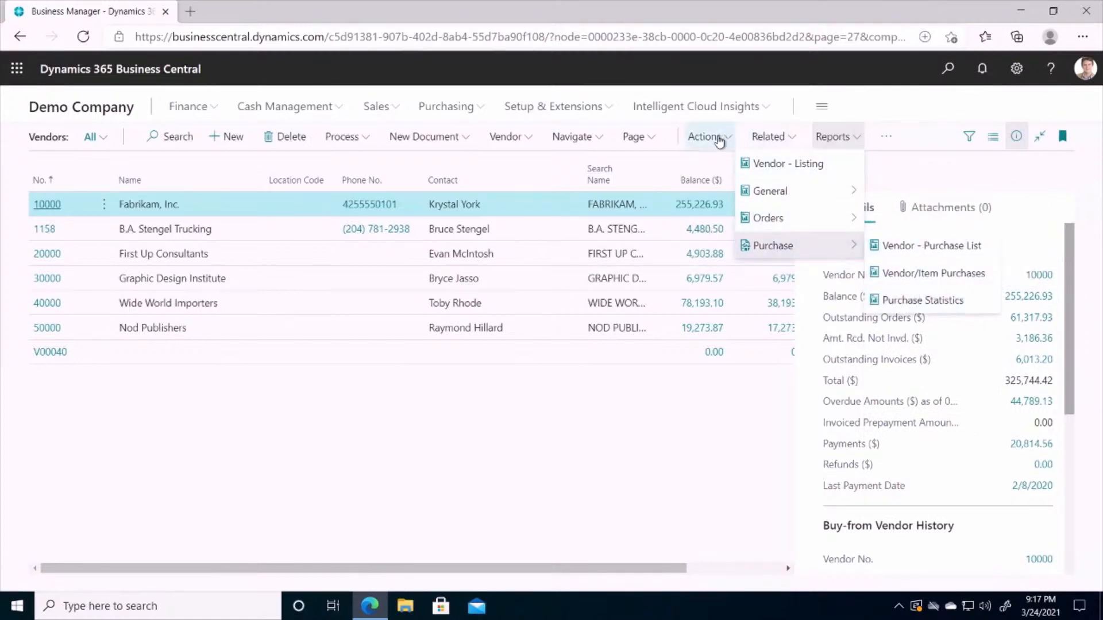
Filter the vendor list to vendors whose Balance Due ($) is greater than 10,000
click(977, 137)
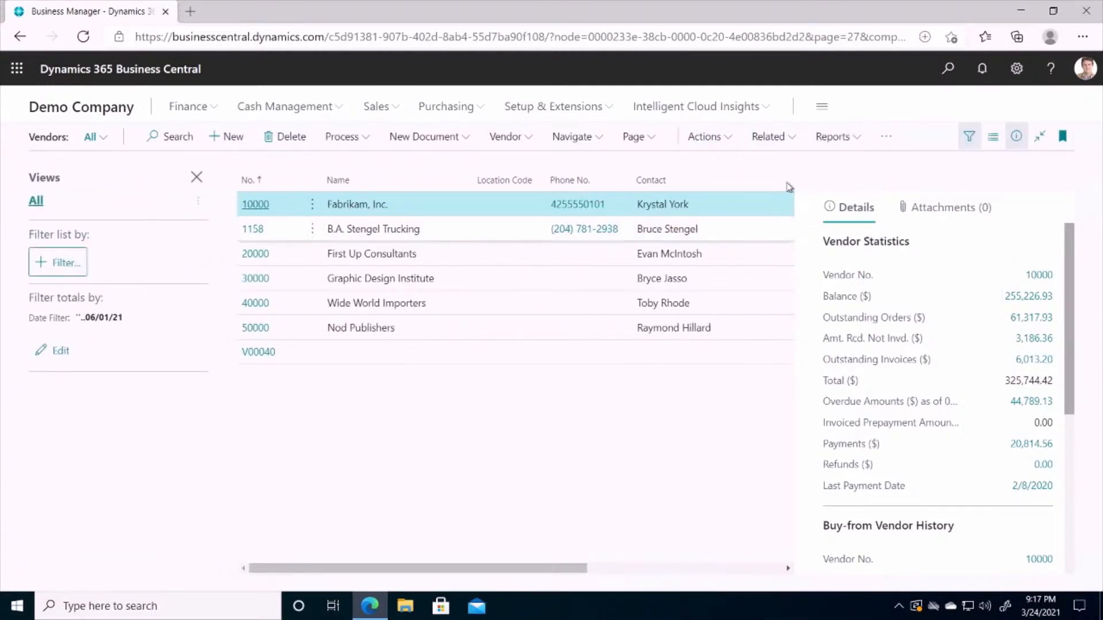
click(51, 277)
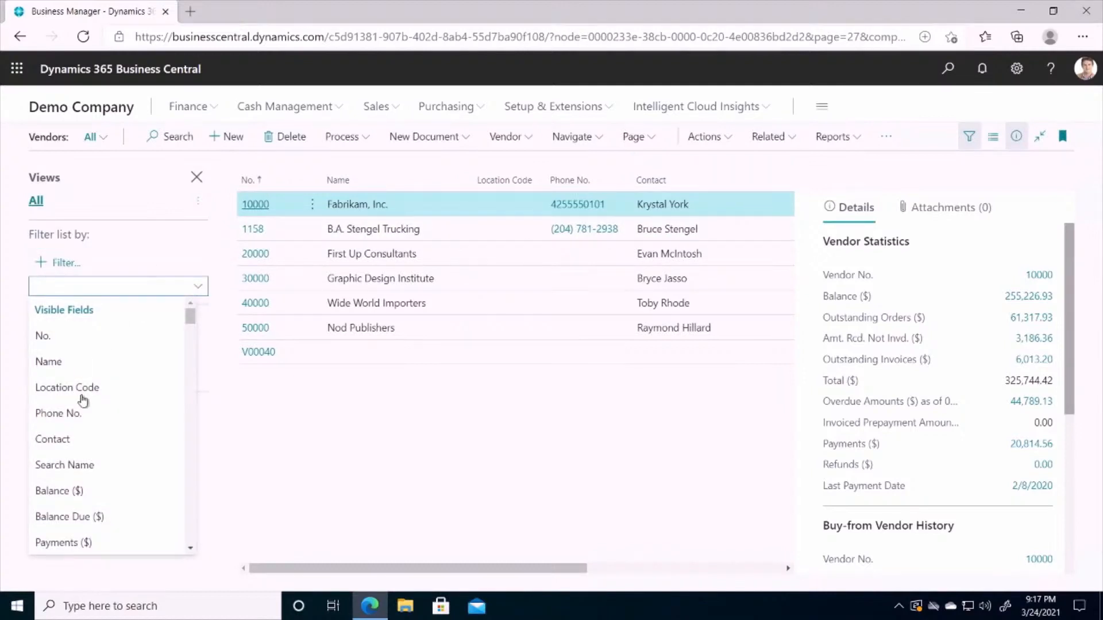
click(68, 518)
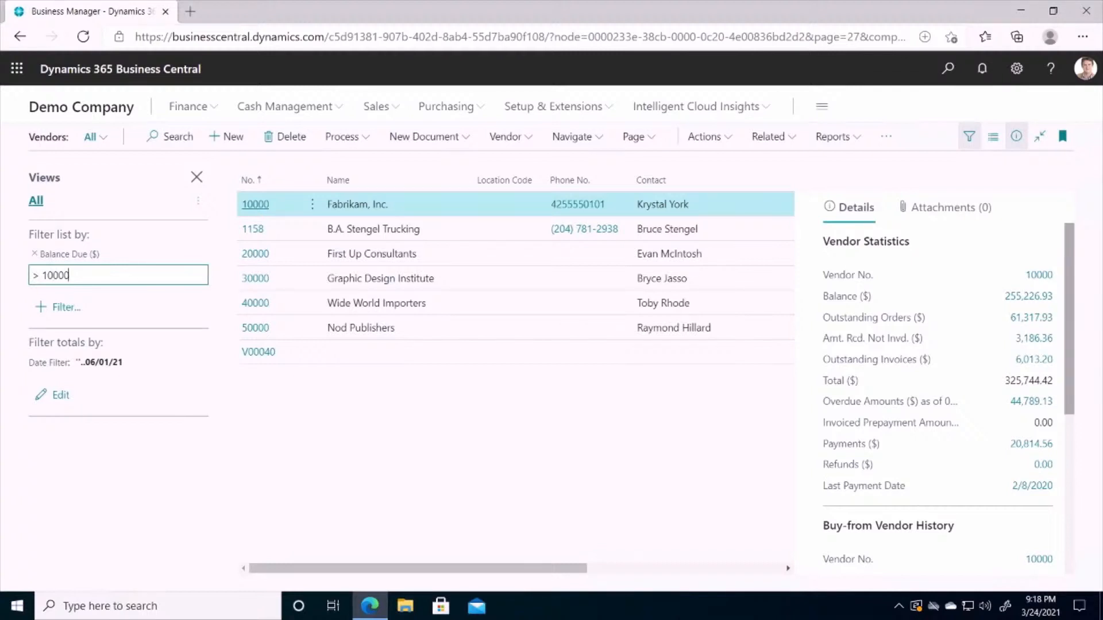
key(Tab)
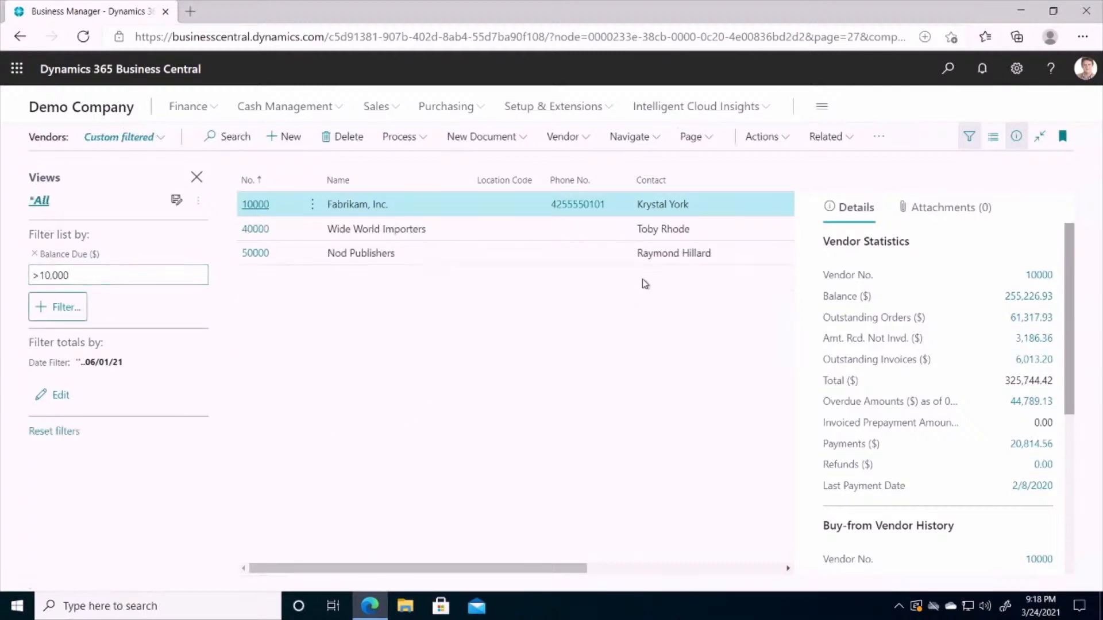
Hide the vendor details and save the filtered list as the view "Greater than $10,000 Vendors", comparing it with the All view
click(1015, 137)
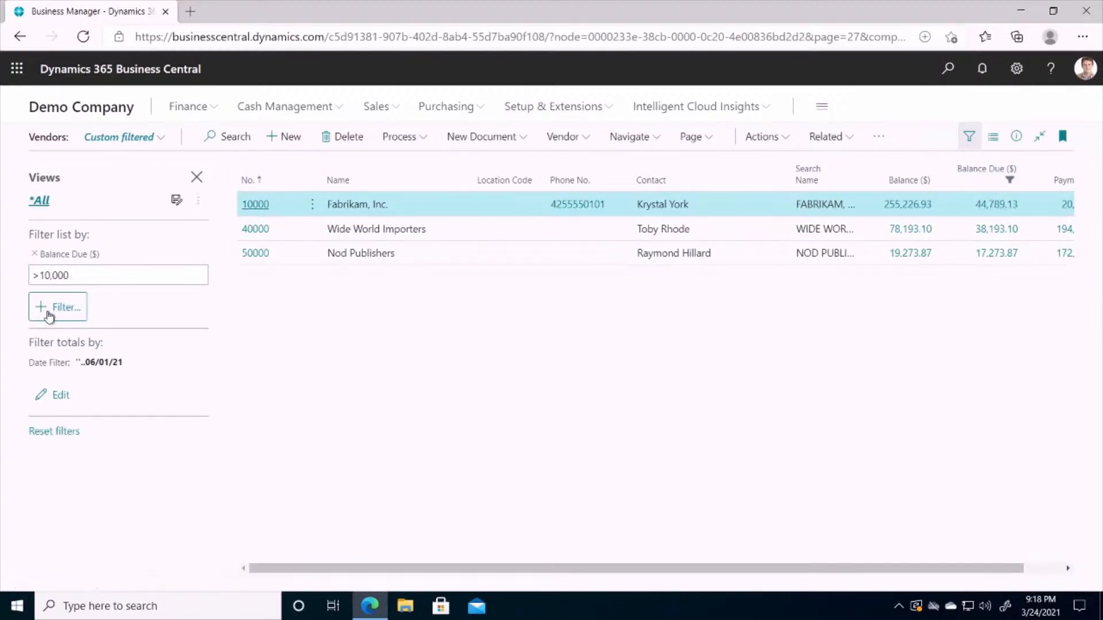
click(177, 200)
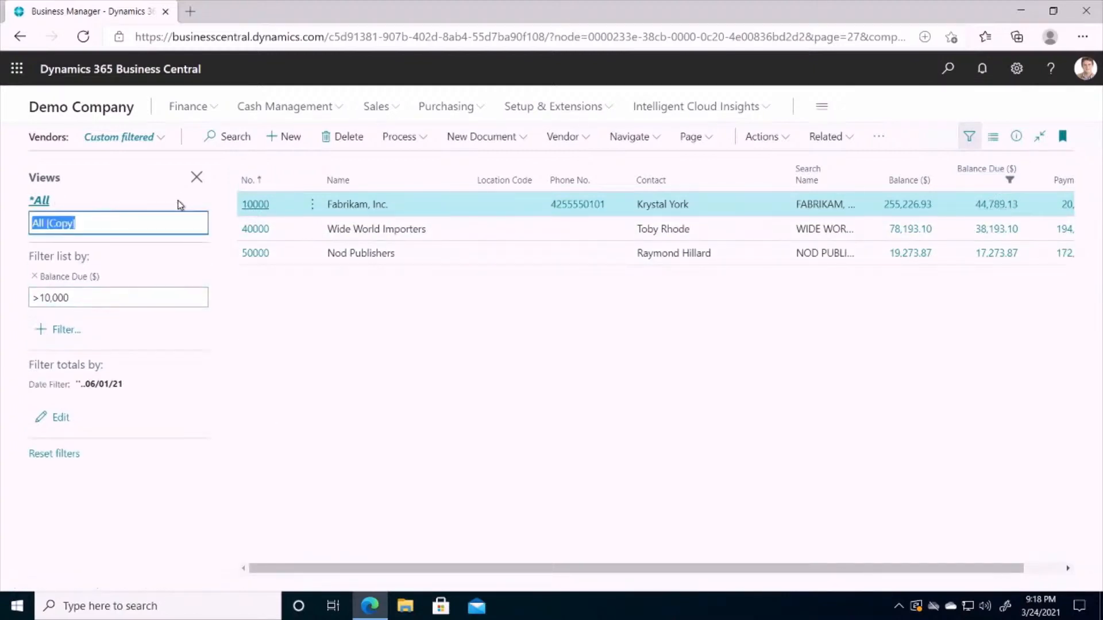
text(Greater than $10,000 Vendors)
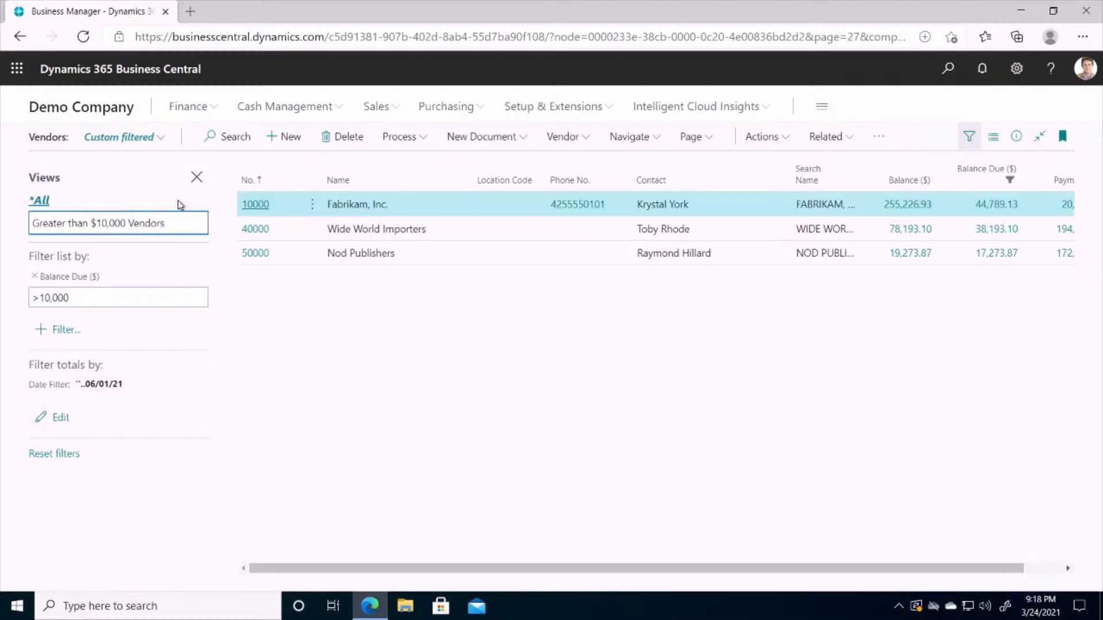
key(Return)
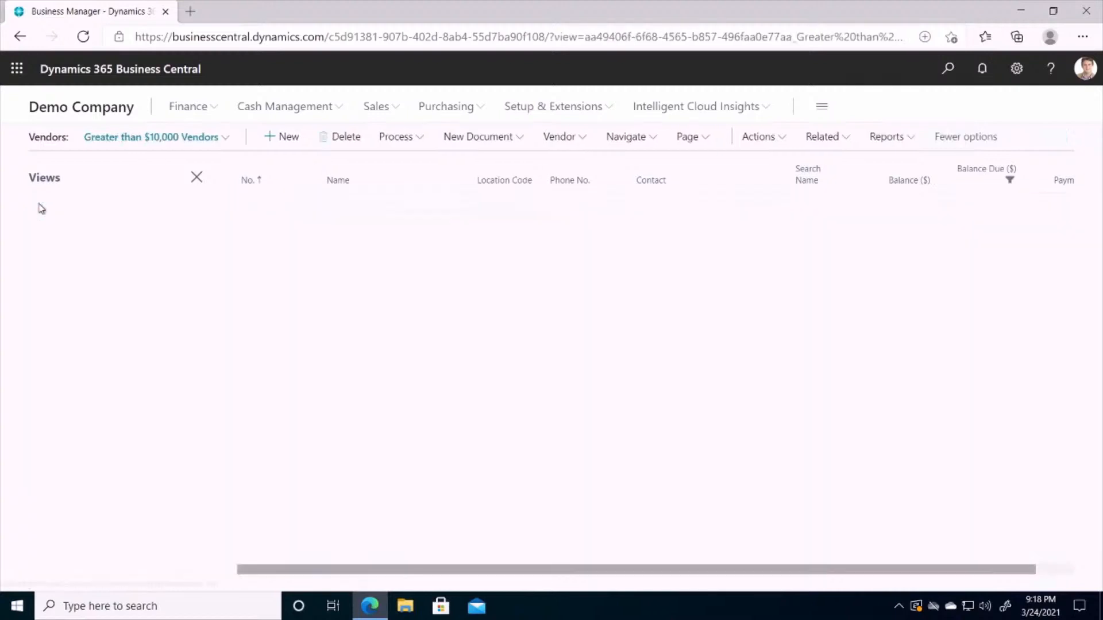
click(36, 201)
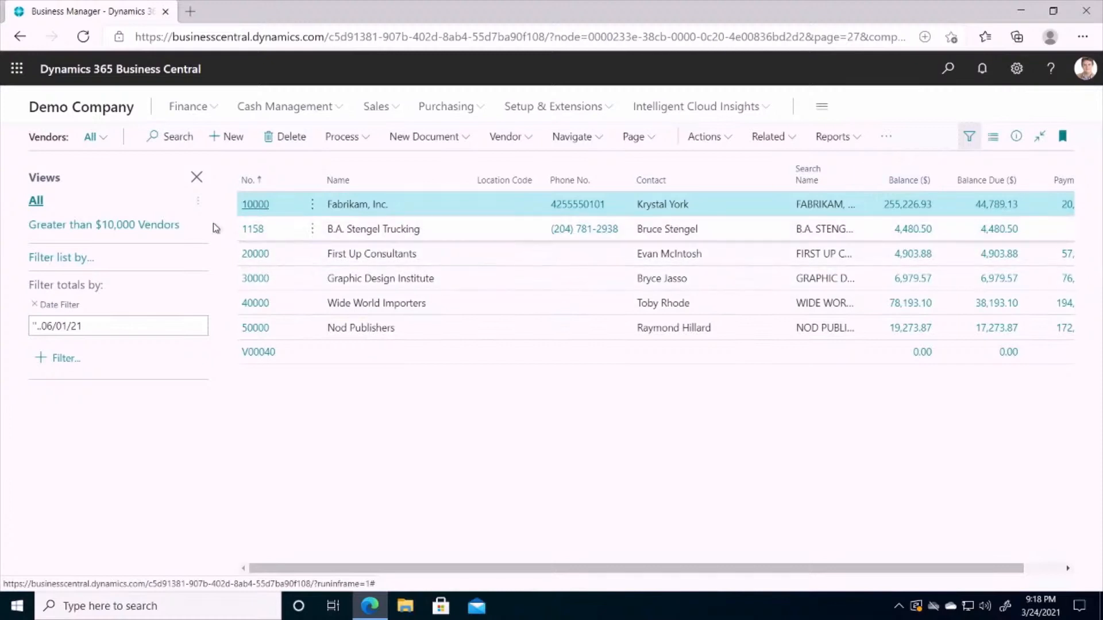
click(82, 227)
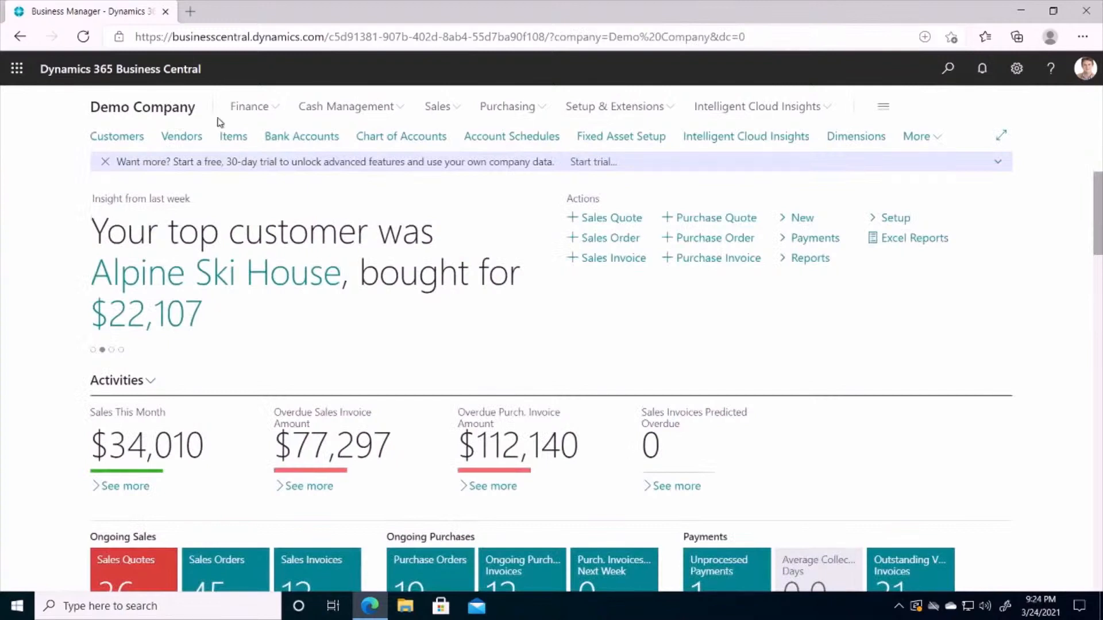
Search for "workflow" and look through the list of Workflow Templates
click(948, 69)
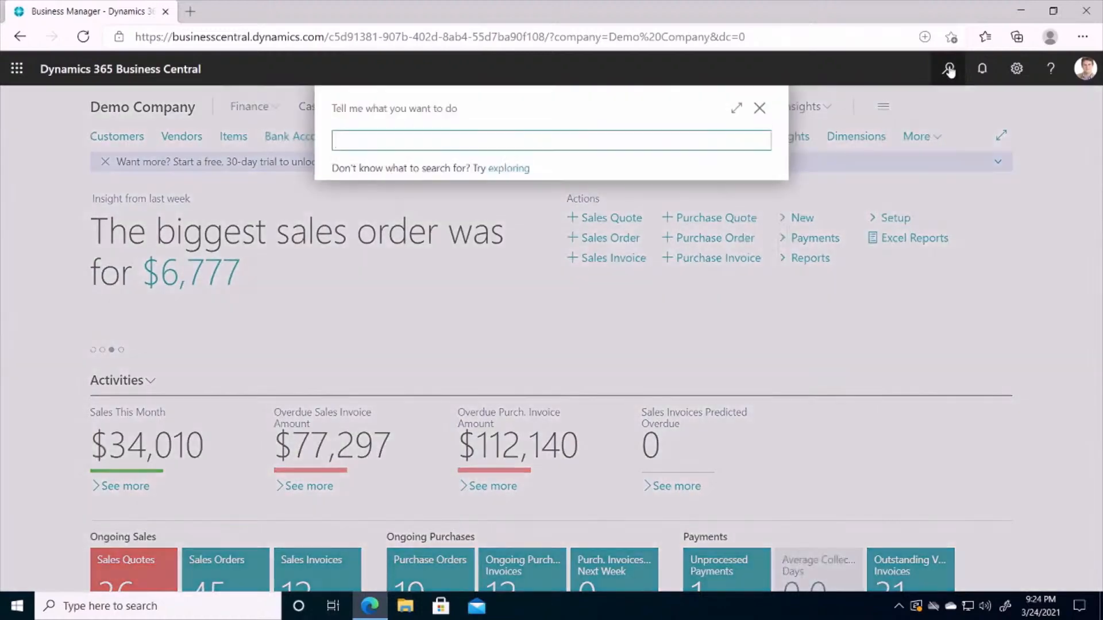
text(workflow)
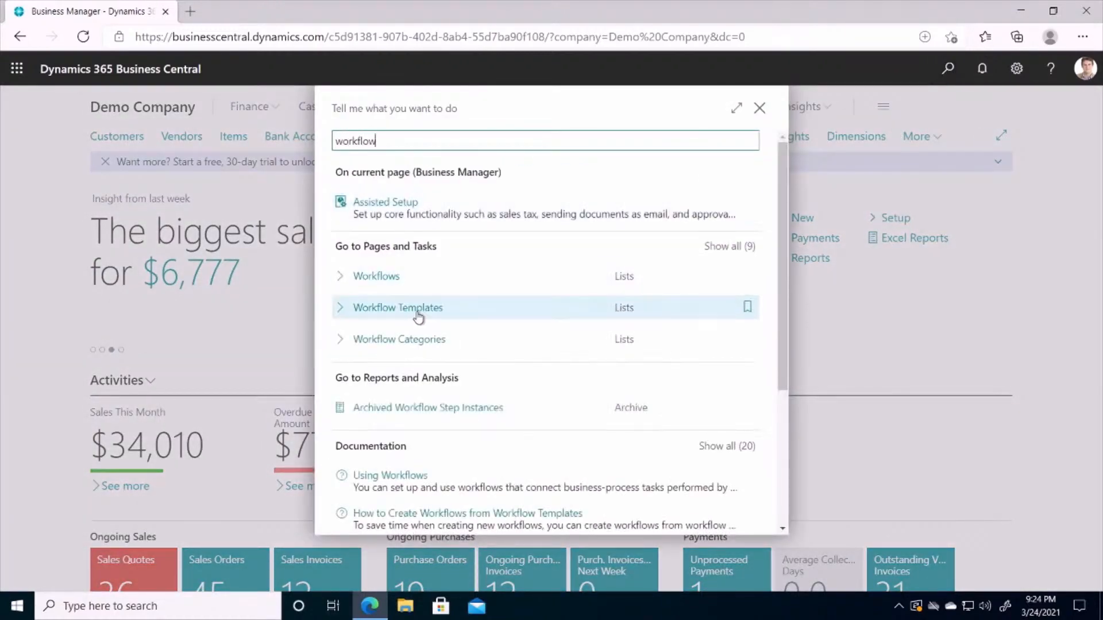
click(420, 314)
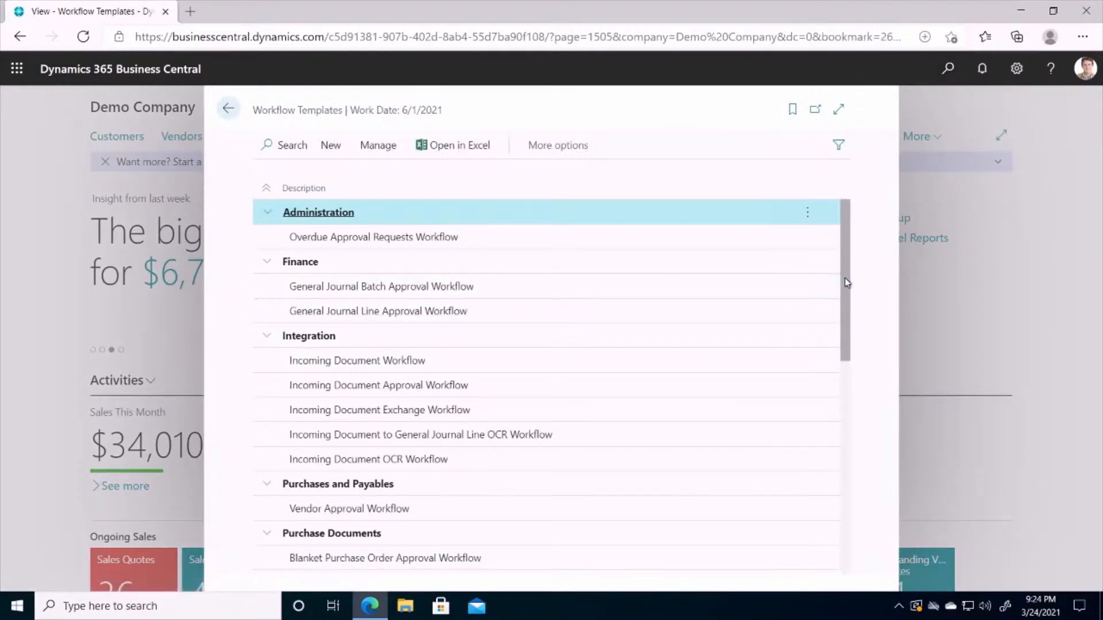
scroll(853, 328, down, 1)
scroll(853, 327, down, 3)
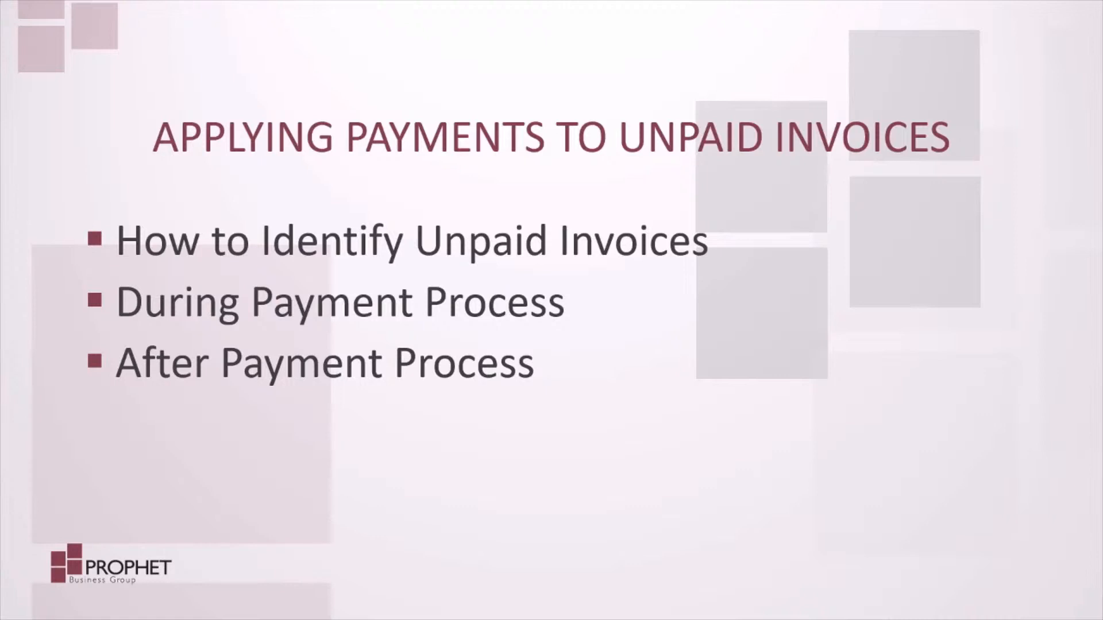
click(27, 255)
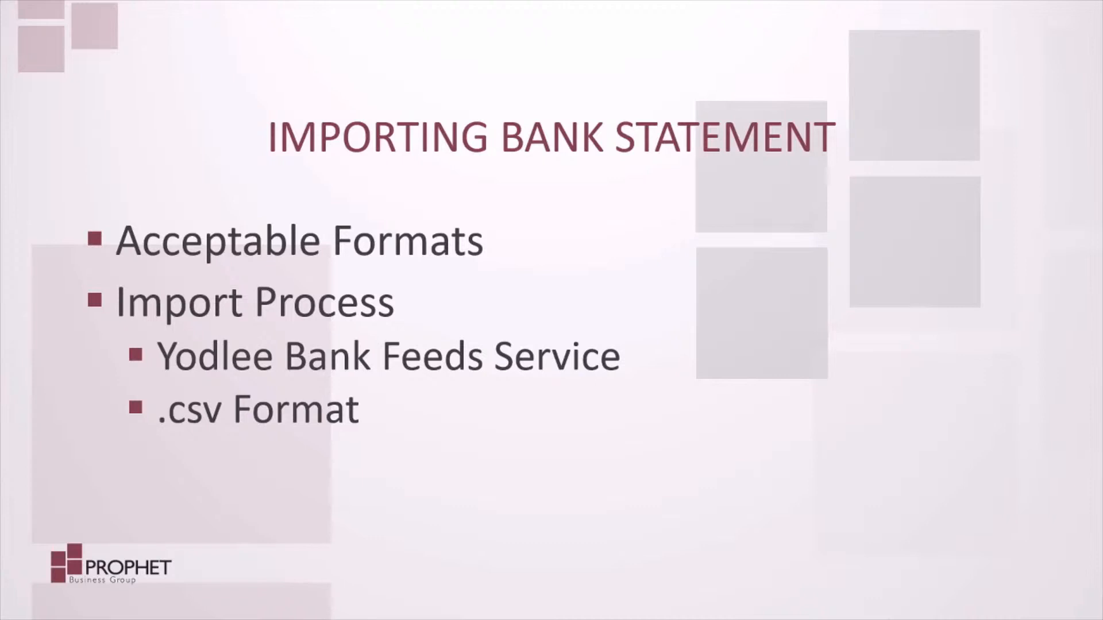
click(498, 341)
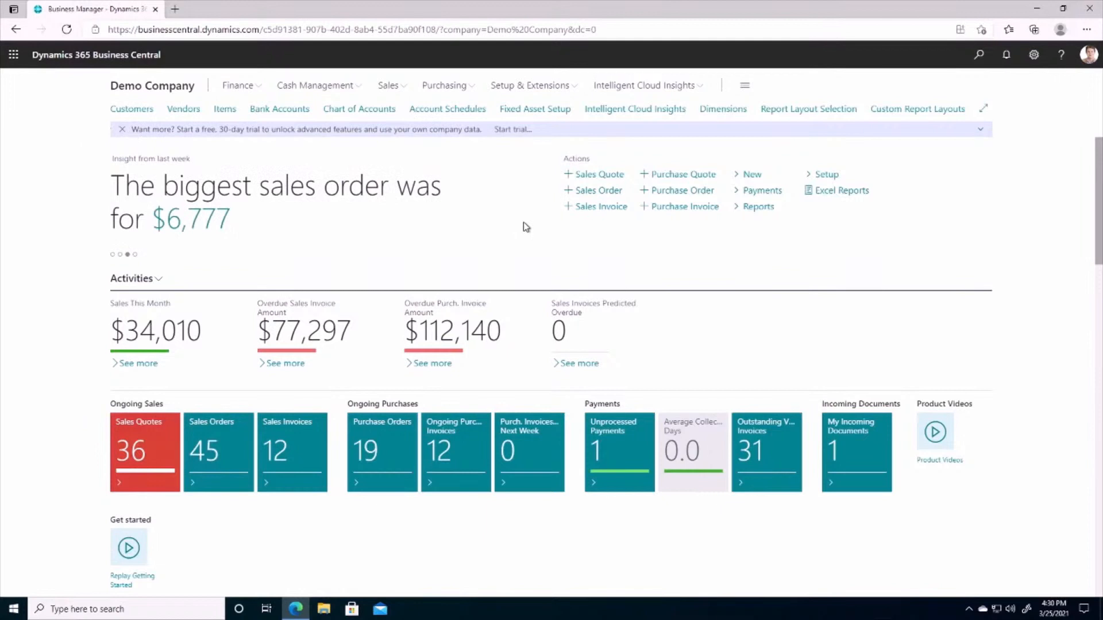
Examine the outstanding vendor invoices, including their document numbers, remaining amounts, due dates and open status, and return to the home page
click(759, 444)
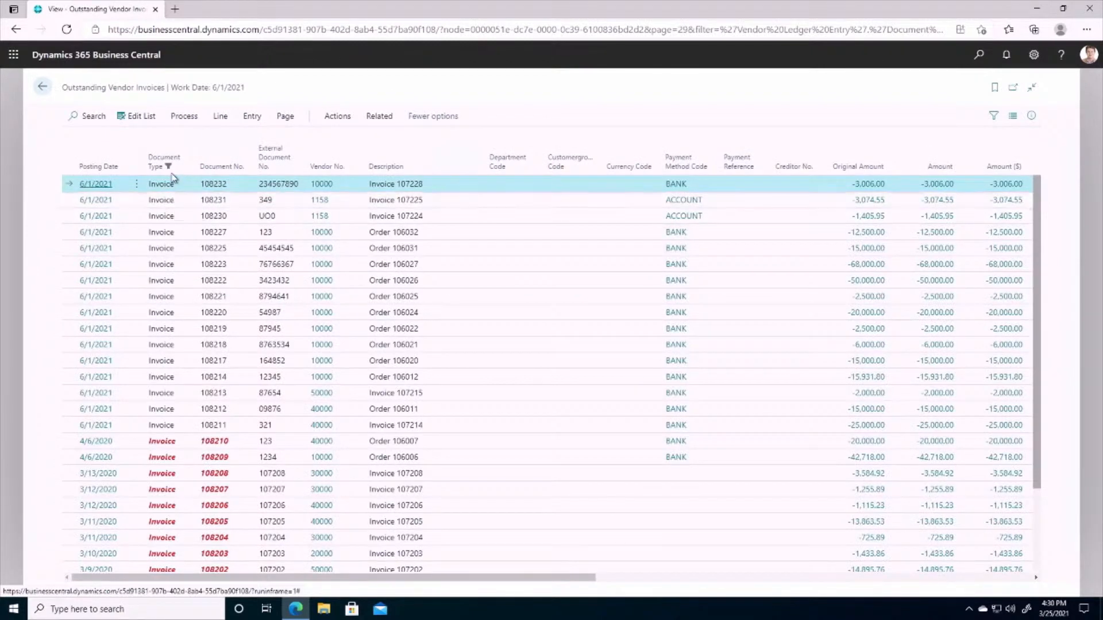
scroll(307, 343, down, 2)
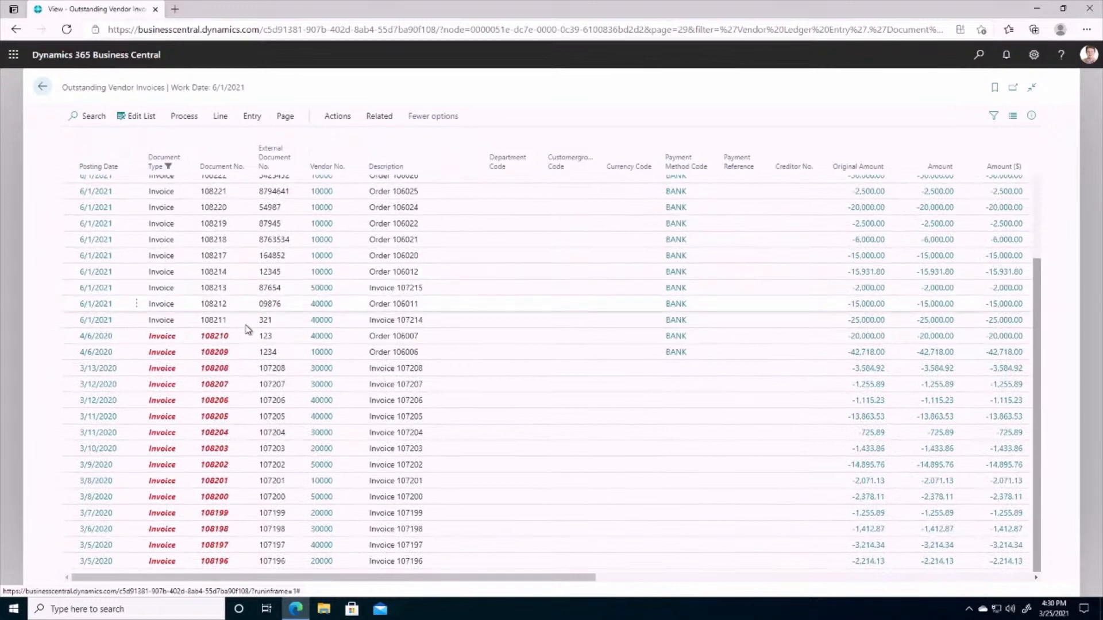
scroll(253, 250, up, 2)
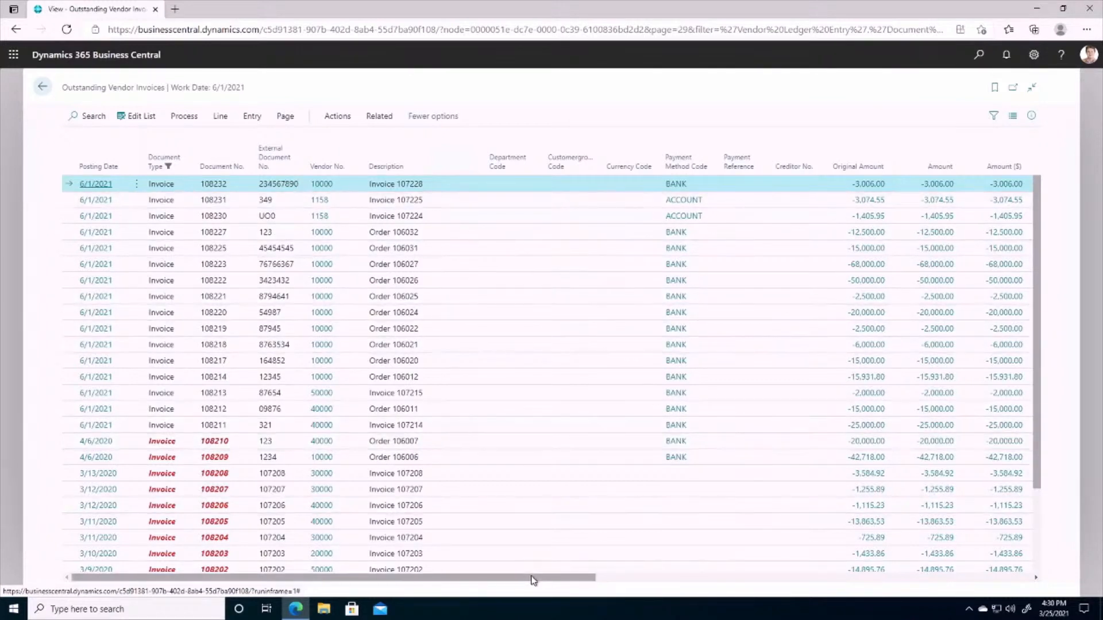
drag(554, 579, 645, 579)
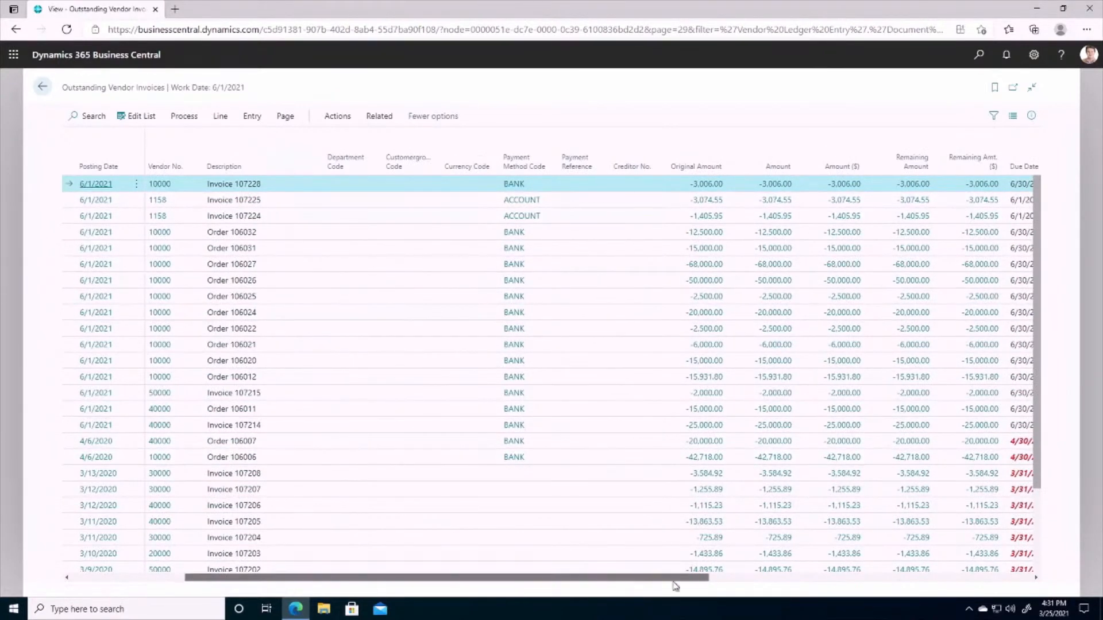
drag(654, 579, 851, 594)
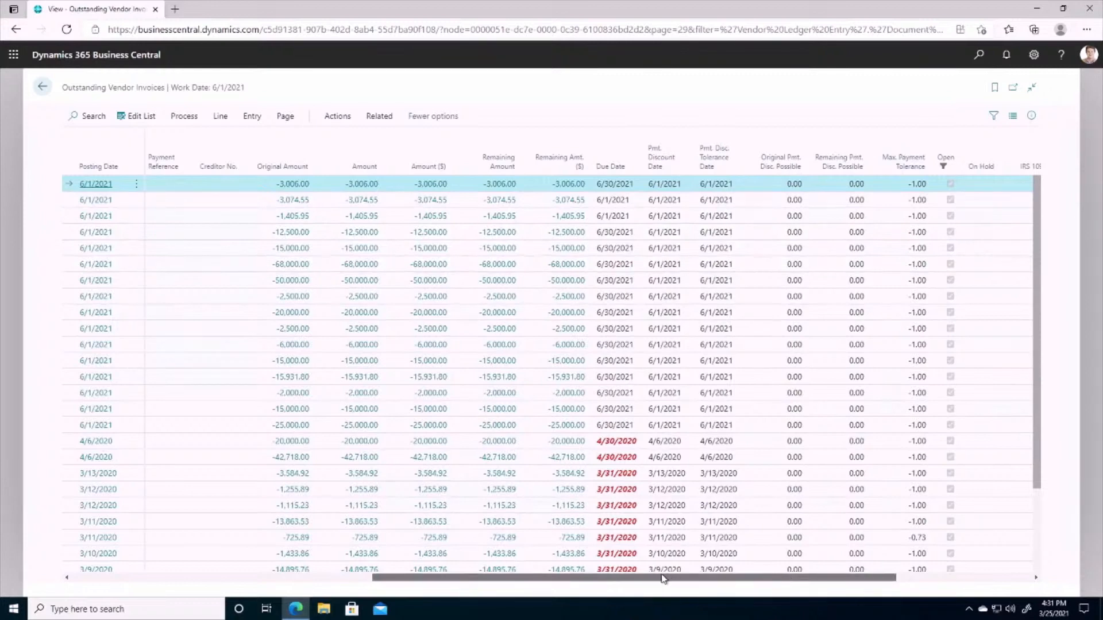
drag(715, 579, 413, 552)
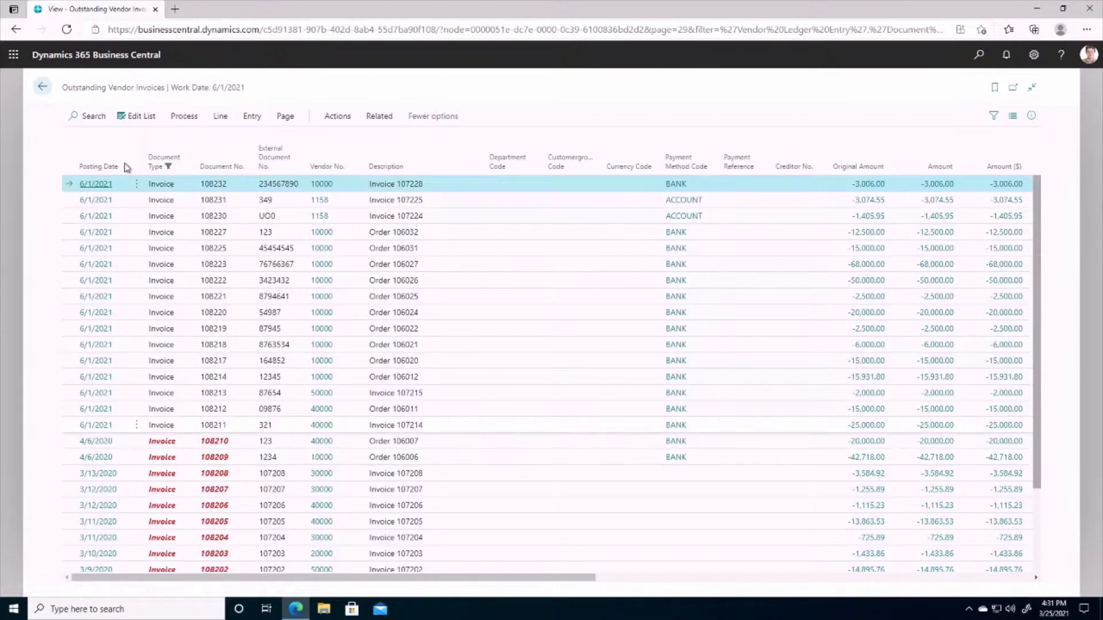
click(49, 89)
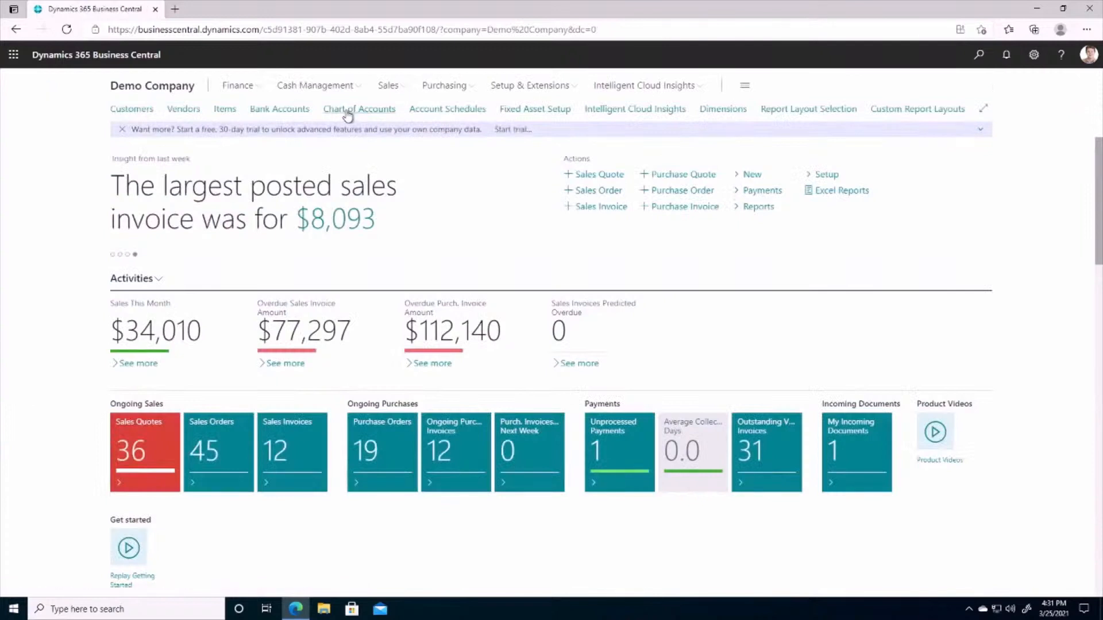
Open the CASH batch of the Payment Journals under Cash Management
click(318, 86)
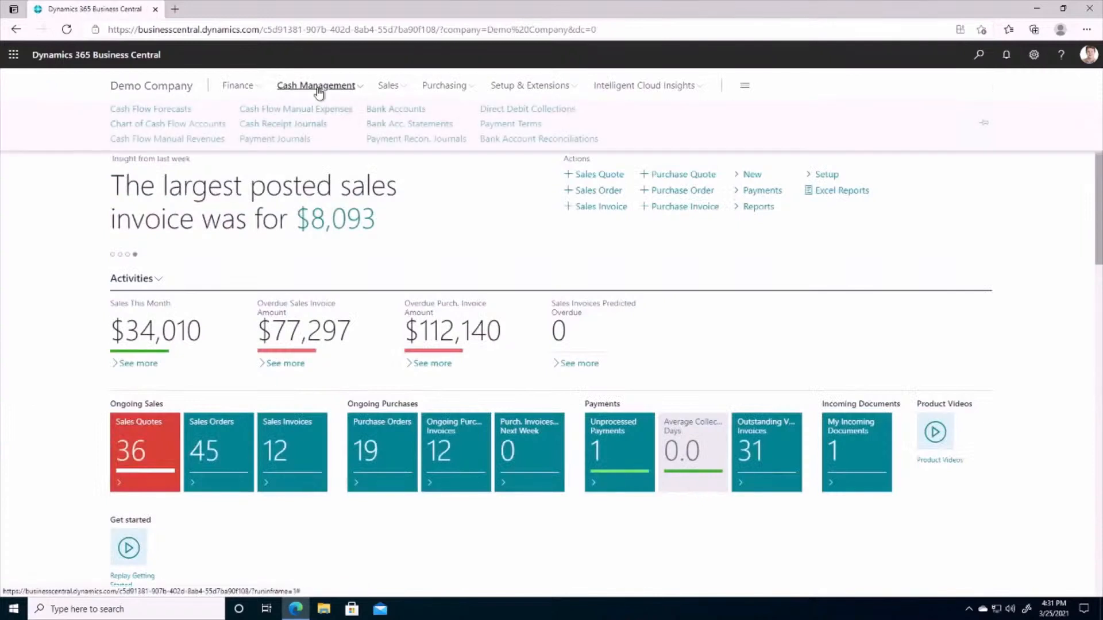
click(275, 142)
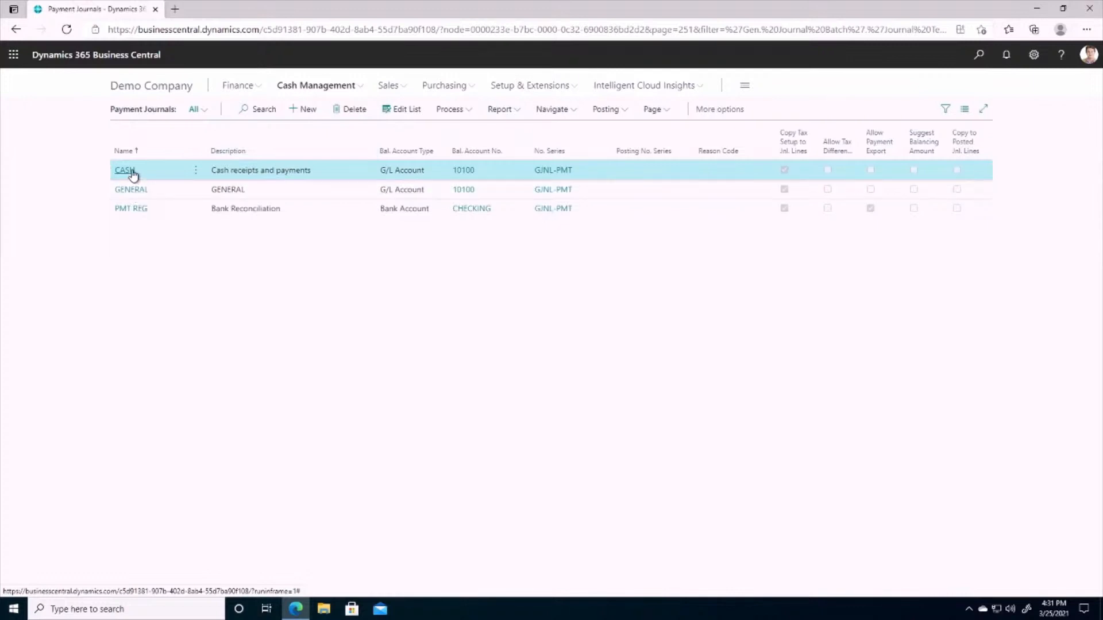
click(125, 171)
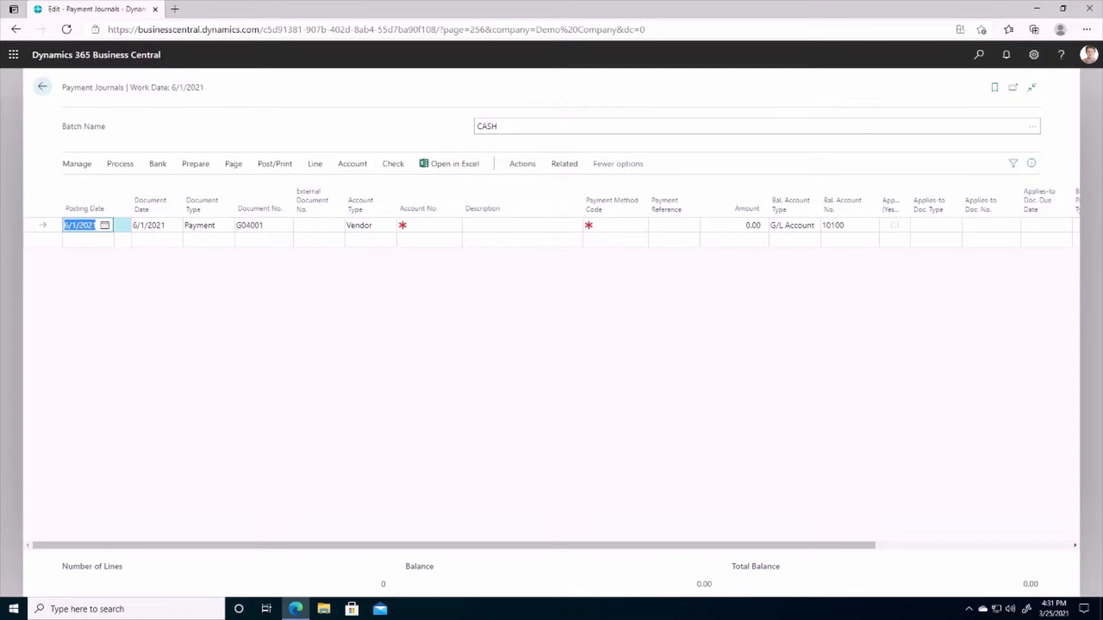
Set the vendor account on the payment journal line to Fabrikam, Inc
click(430, 226)
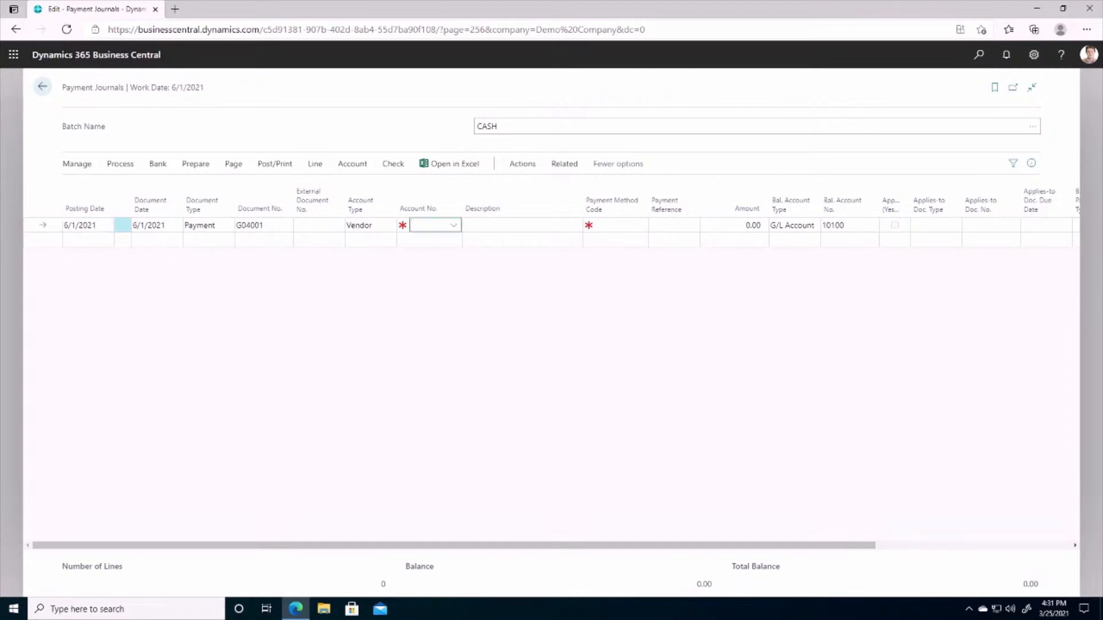
click(454, 226)
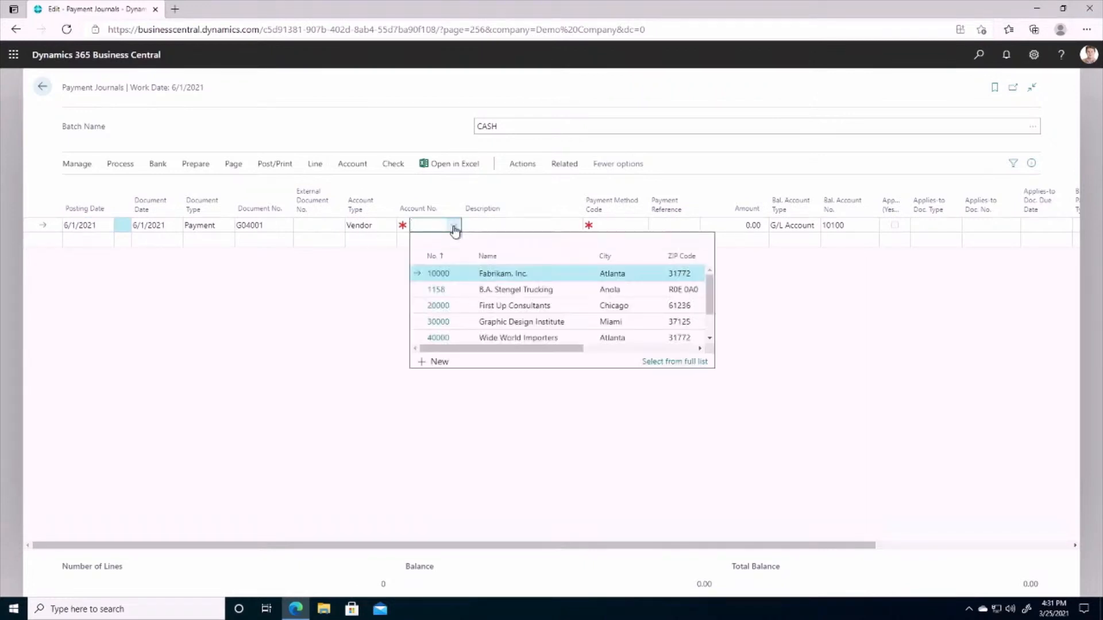
click(437, 273)
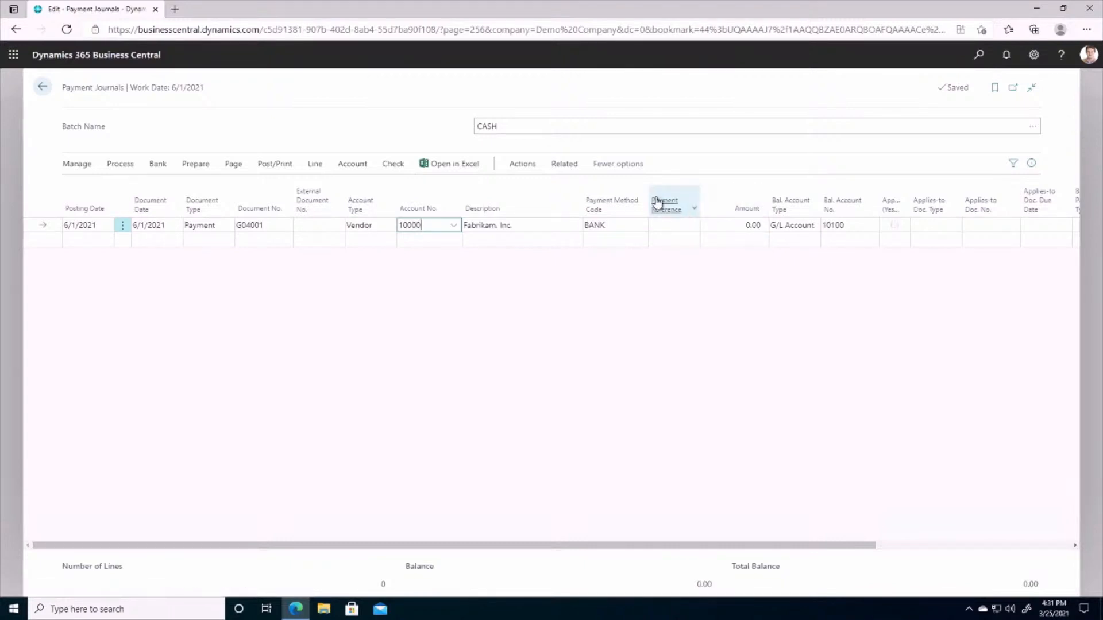
Apply the two Fabrikam, Inc. invoices dated 3/8/2020 and 4/6/2020 to the journal payment by setting their Applies-to ID
click(121, 167)
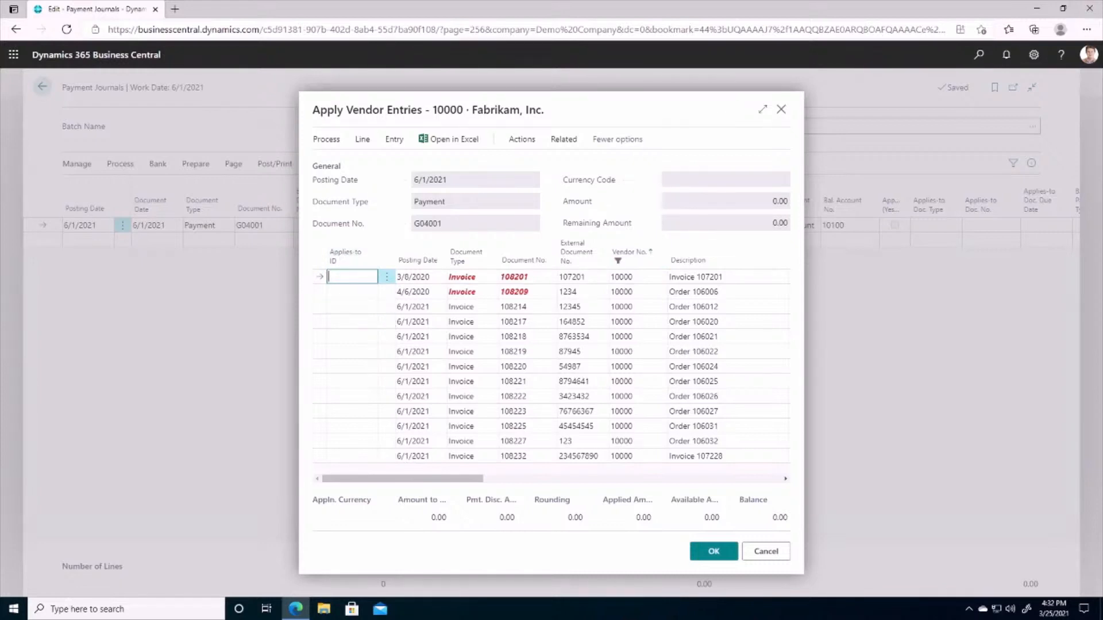
click(330, 141)
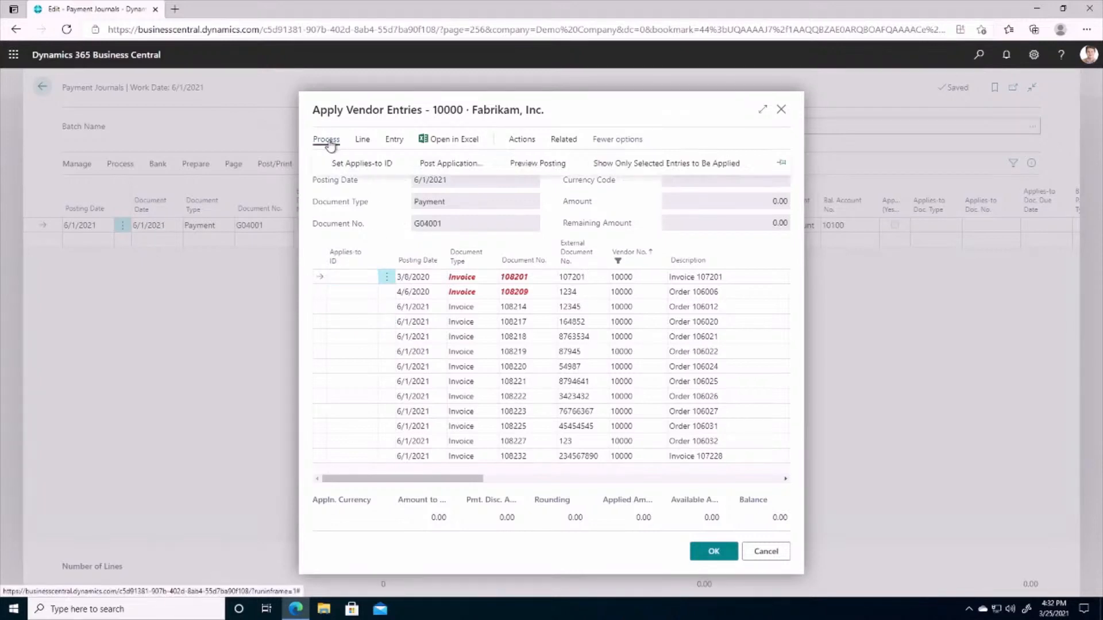
click(357, 167)
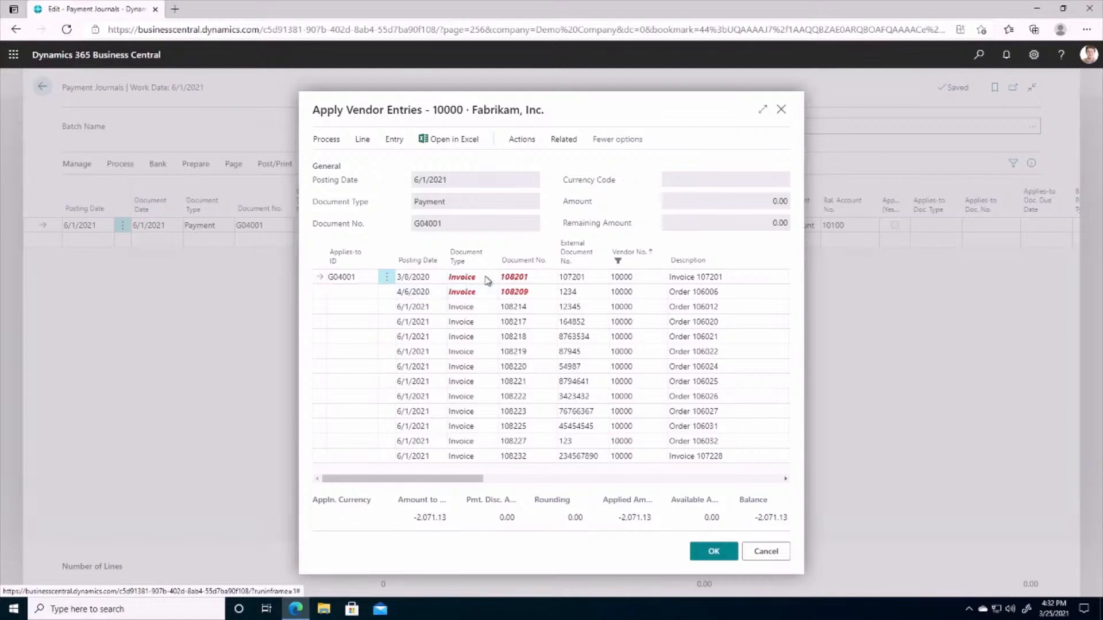
click(344, 291)
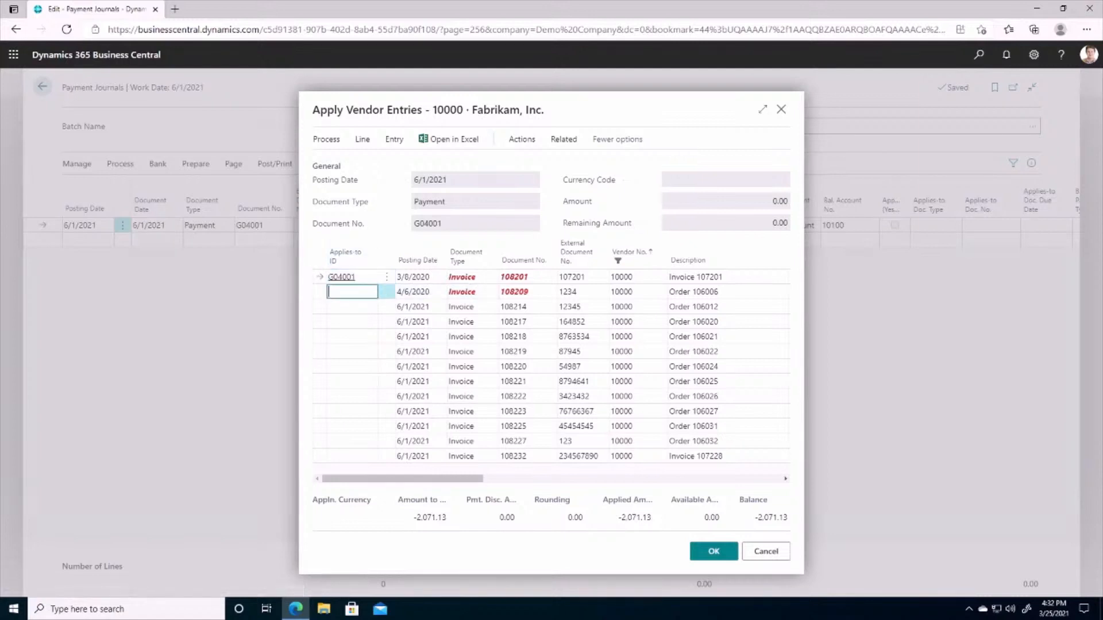
click(325, 140)
click(331, 160)
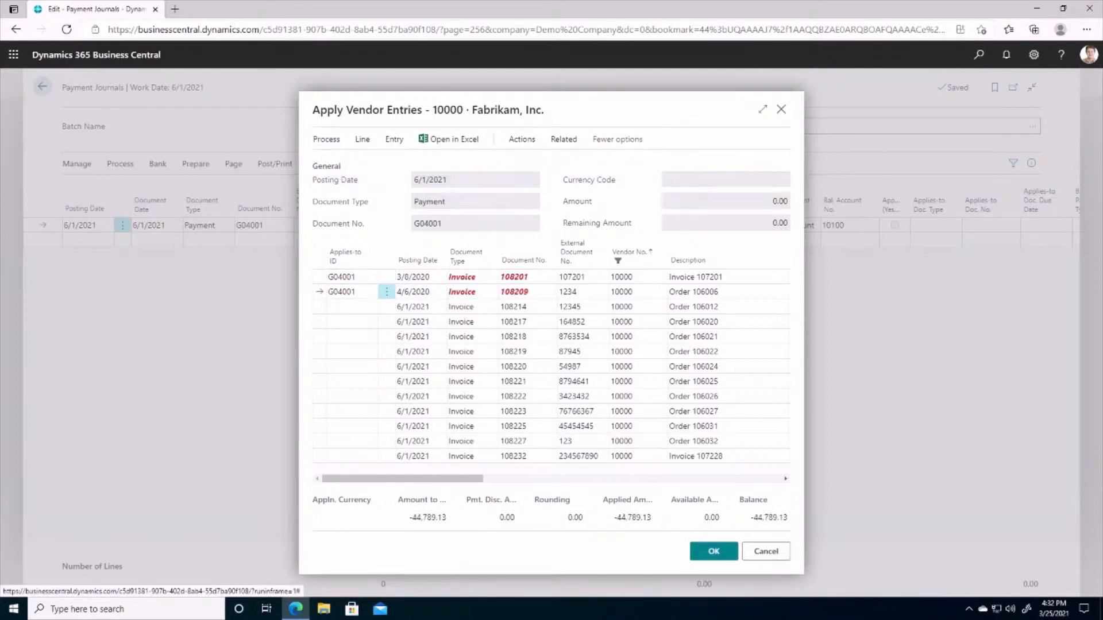
click(714, 552)
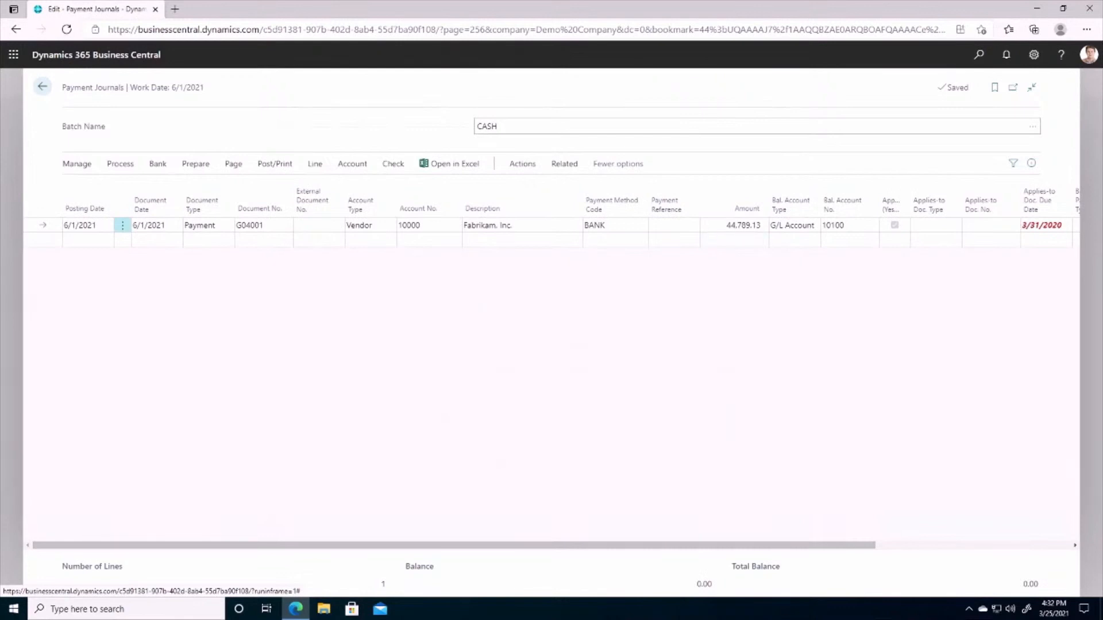
Set the payment line's balancing account type to Bank Account and its balancing account to CHECKING
click(784, 236)
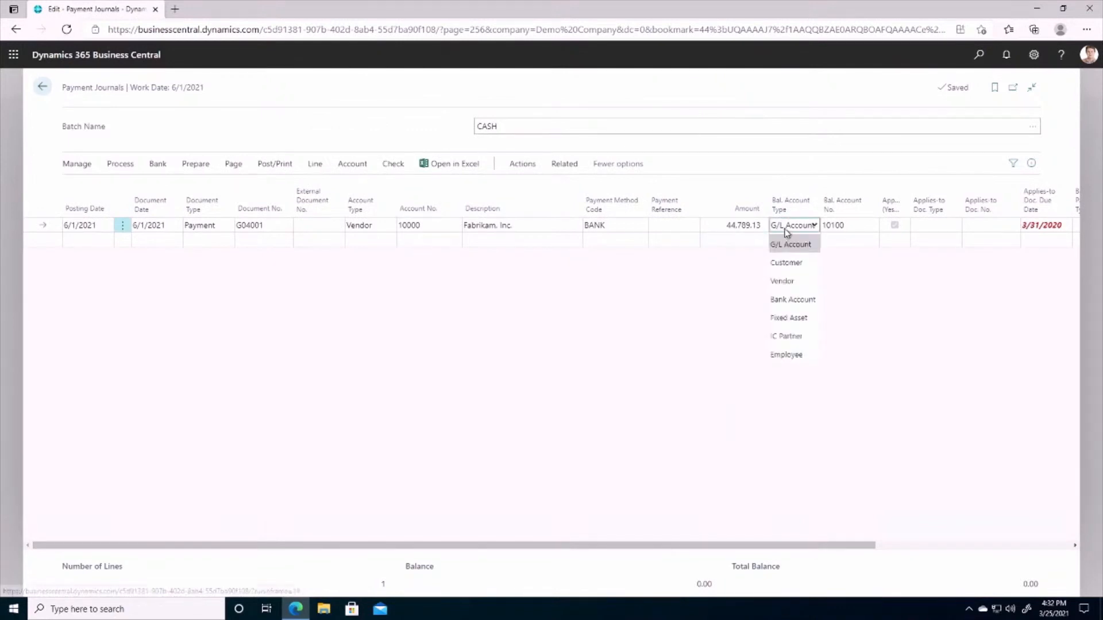
click(796, 301)
click(841, 226)
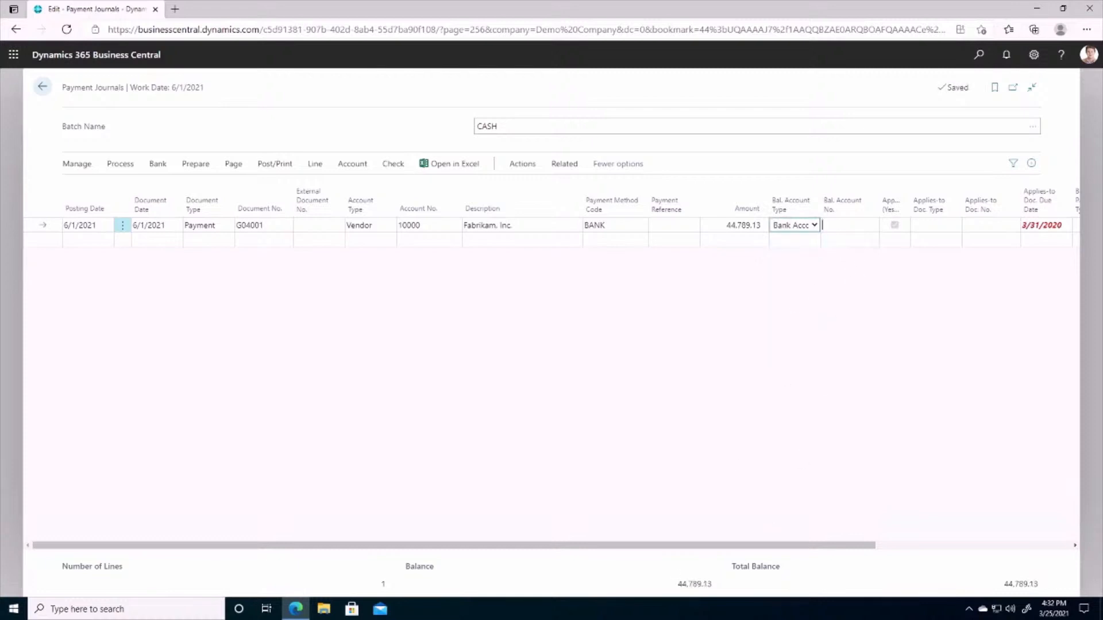
click(624, 276)
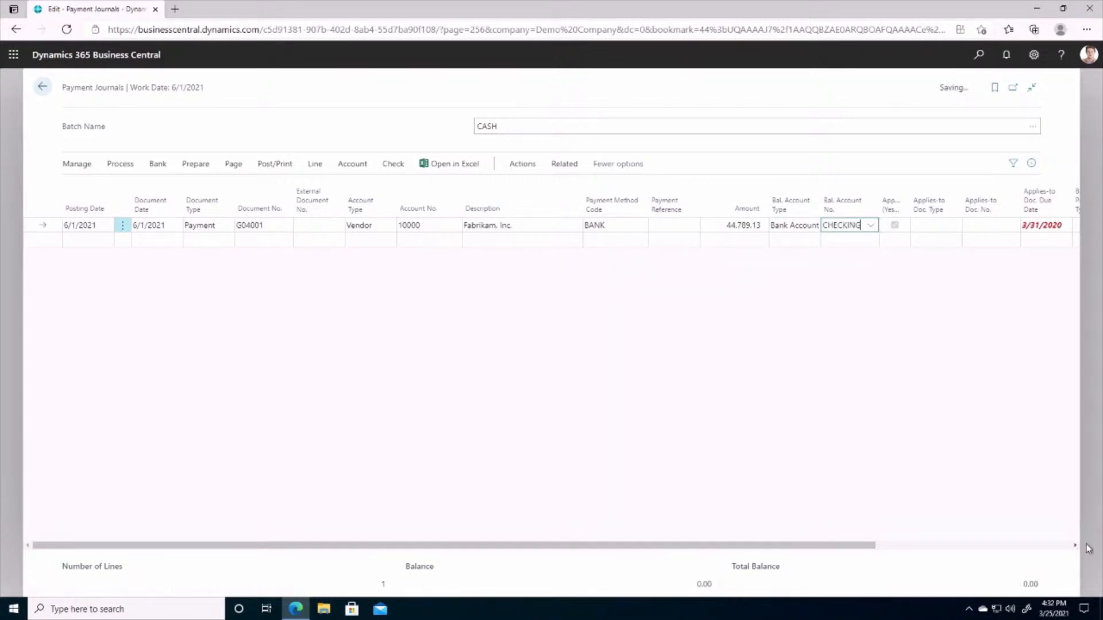
Choose a Bank Payment Type for the Fabrikam, Inc. payment line
drag(564, 544, 782, 545)
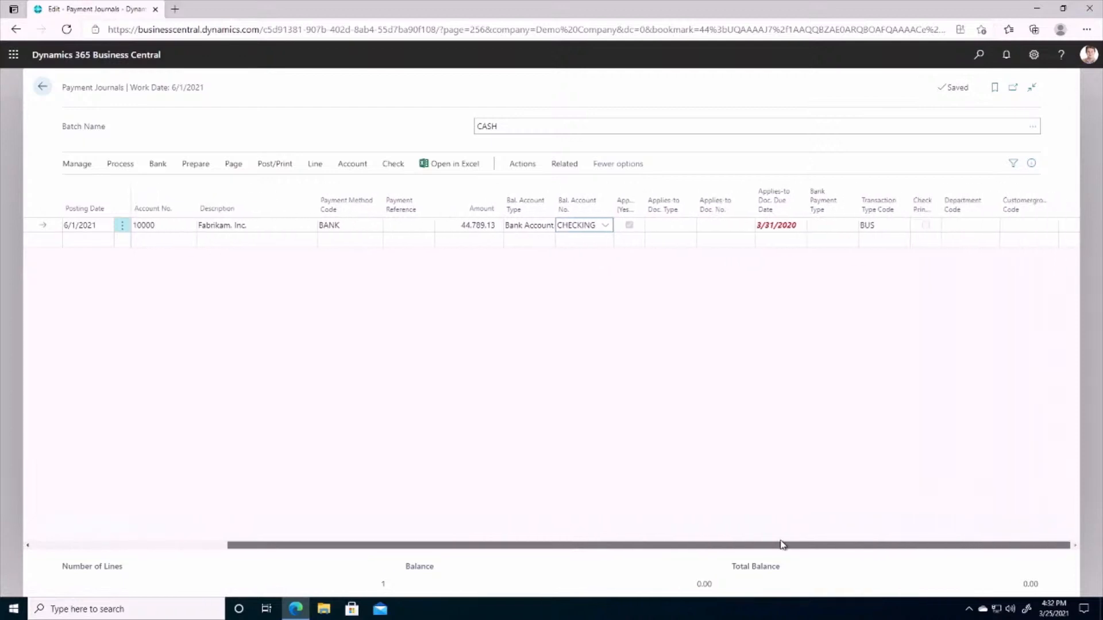
click(822, 226)
click(830, 262)
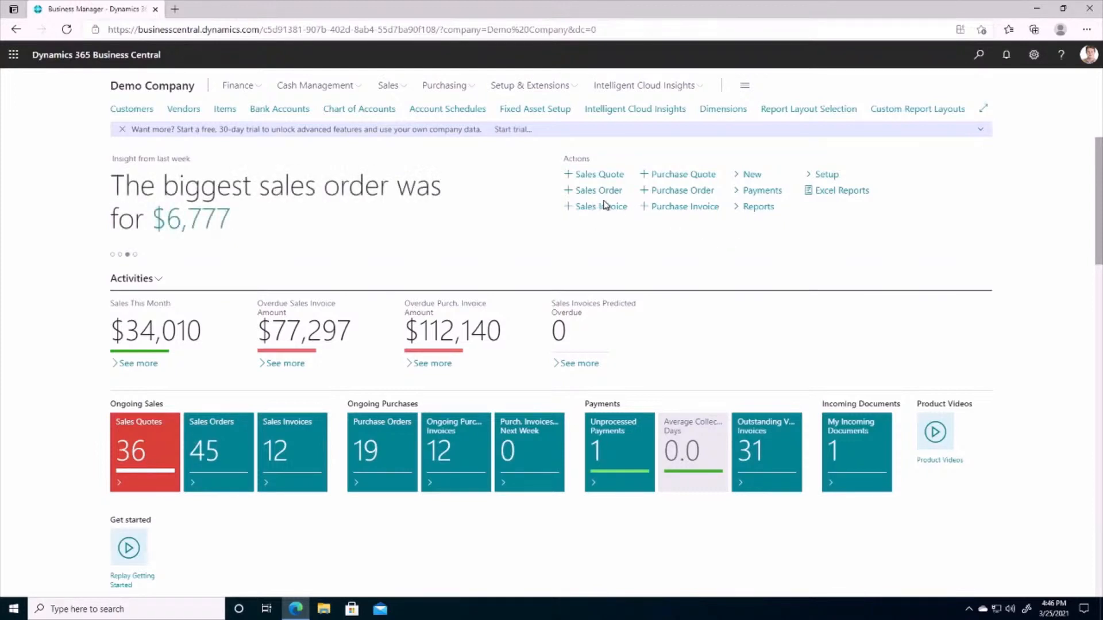
Open the vendor ledger entries of Fabrikam, Inc. from the vendor list and start applying entries for the 6/1/2021 payment
click(185, 112)
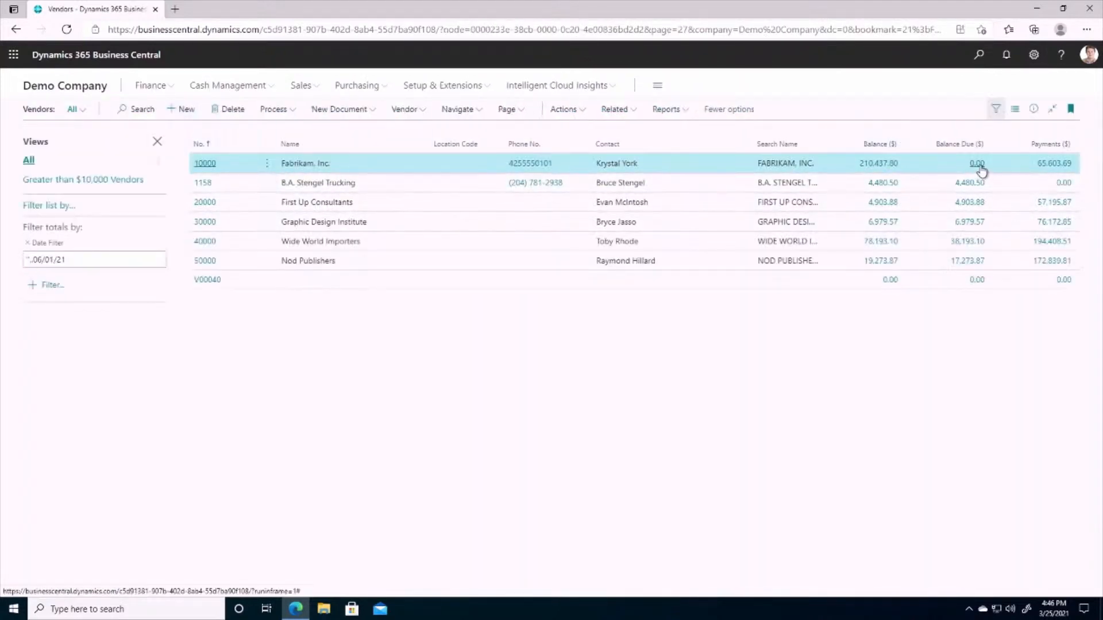
click(897, 163)
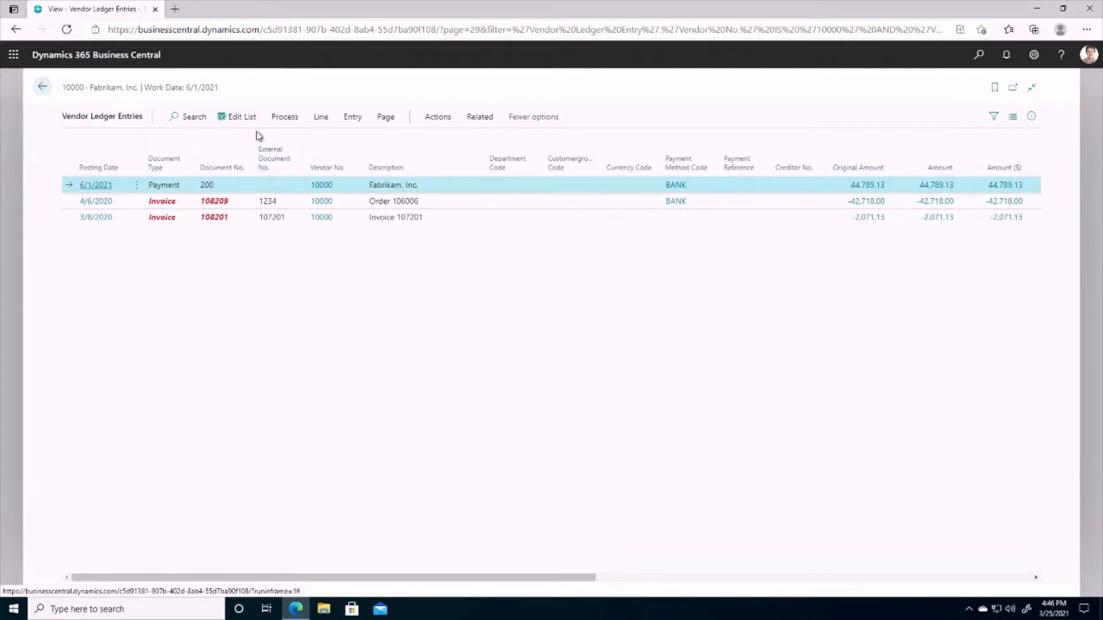
click(283, 121)
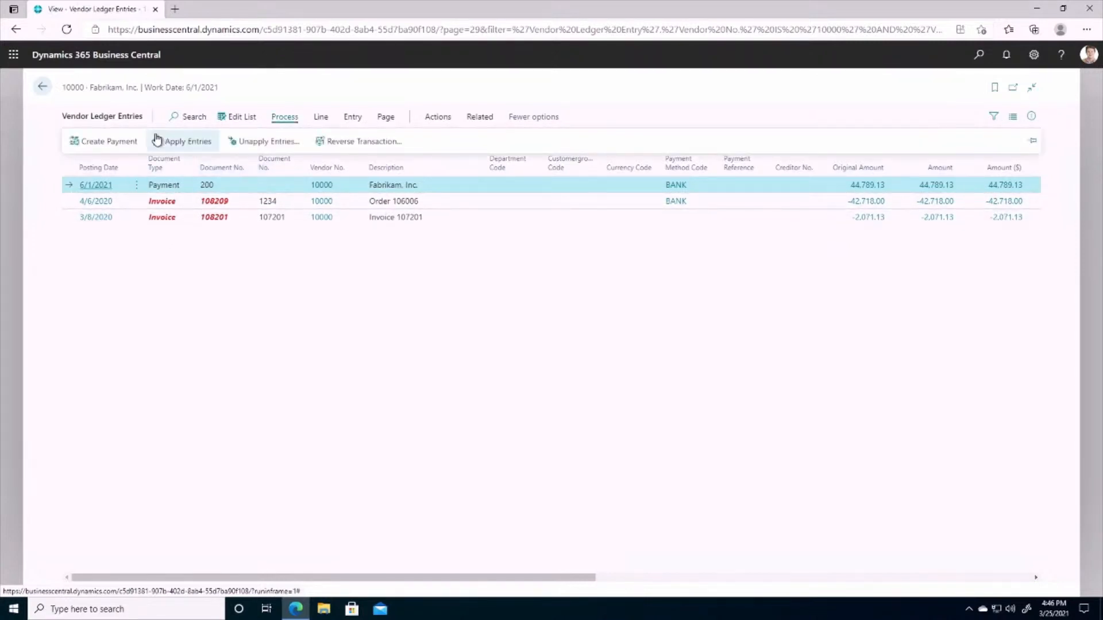
click(181, 142)
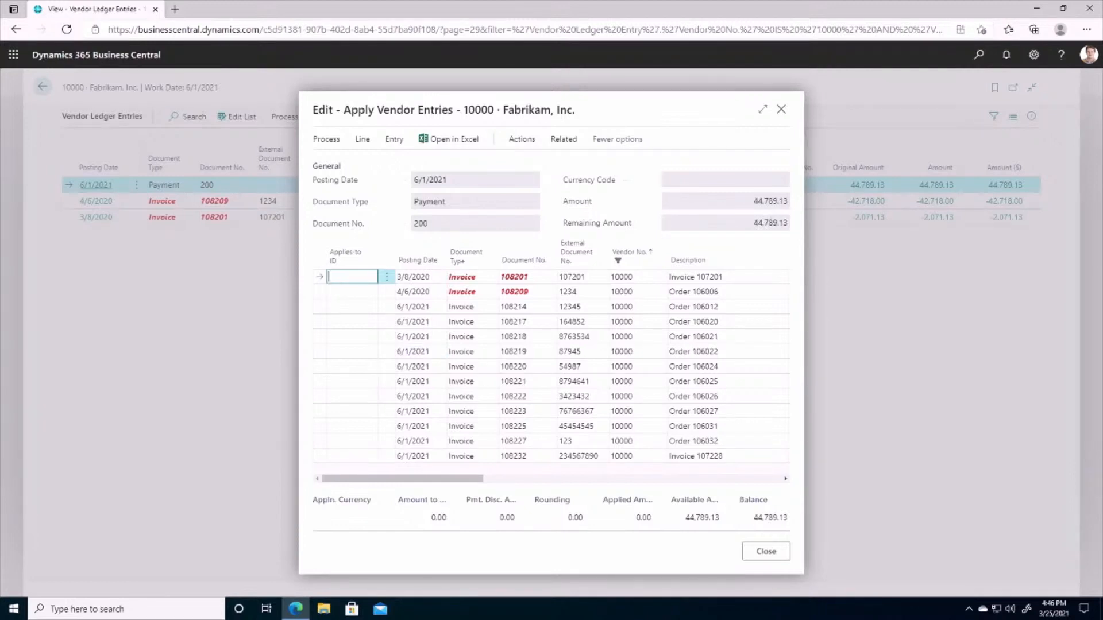
Set the Applies-to ID on the invoices dated 3/8/2020 and 4/6/2020 in the Apply Vendor Entries window
click(331, 141)
click(364, 162)
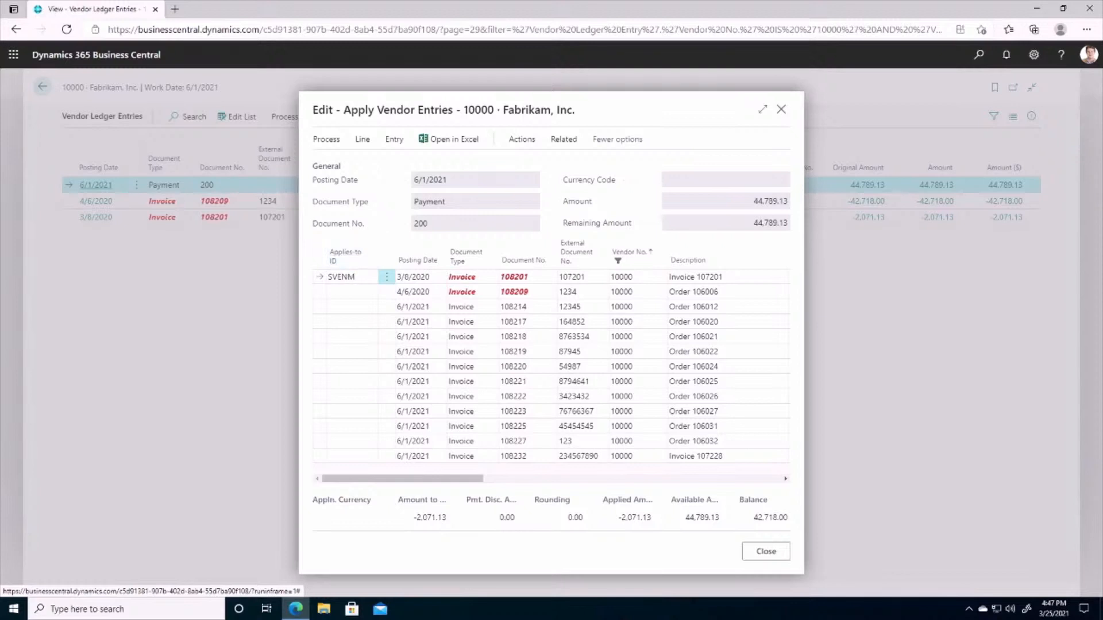
click(350, 292)
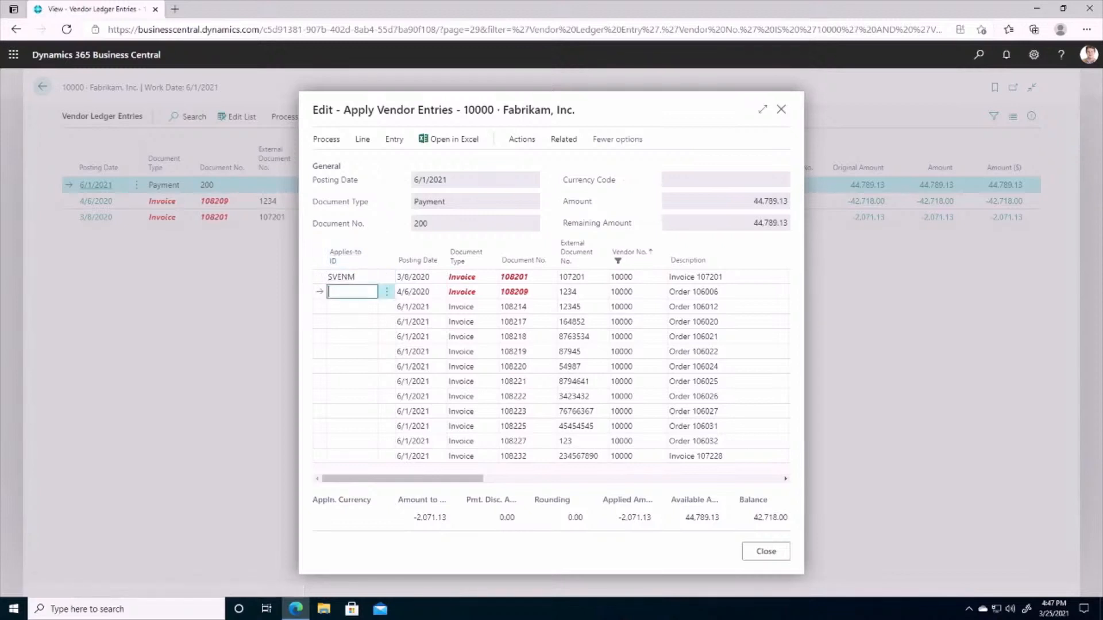
click(326, 139)
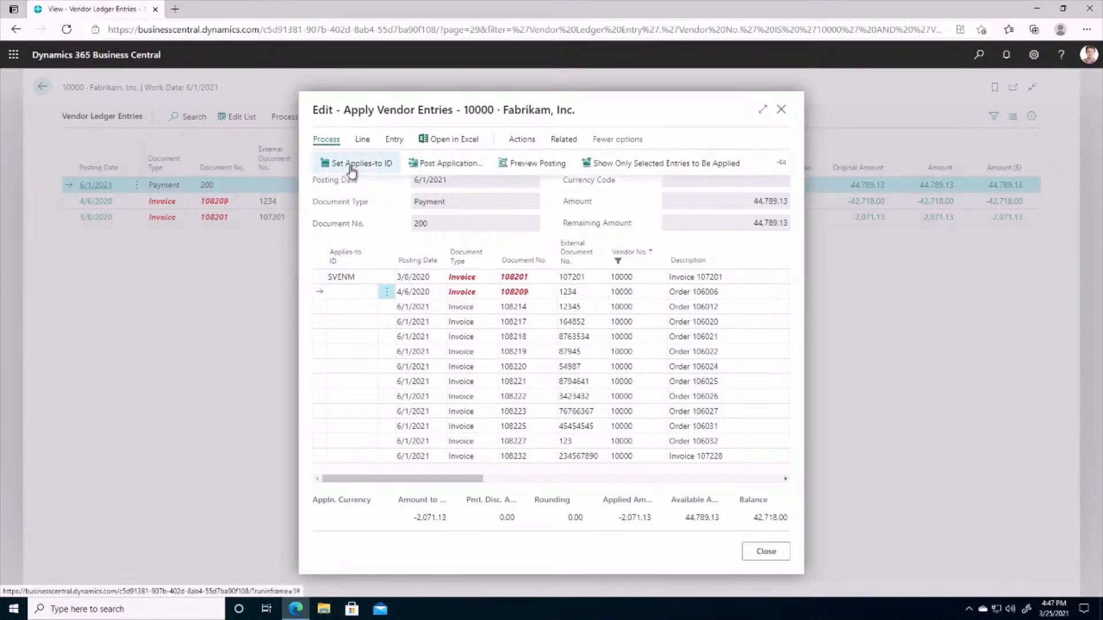
click(351, 165)
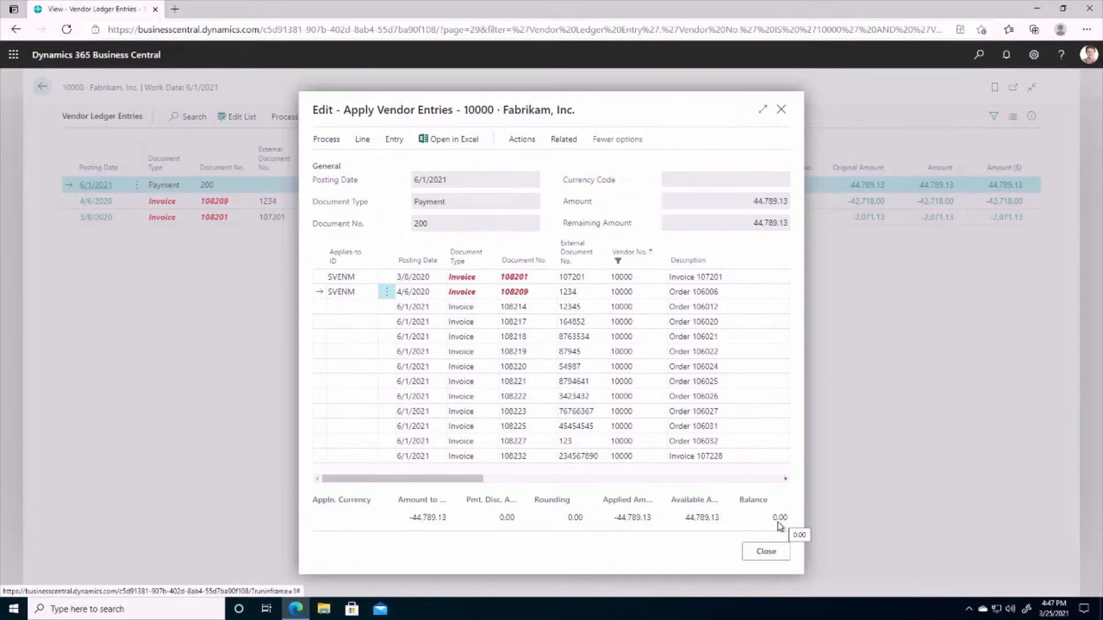
Post the application of the payment to the two invoices, keeping document number 200 and posting date 6/1/2021
click(326, 142)
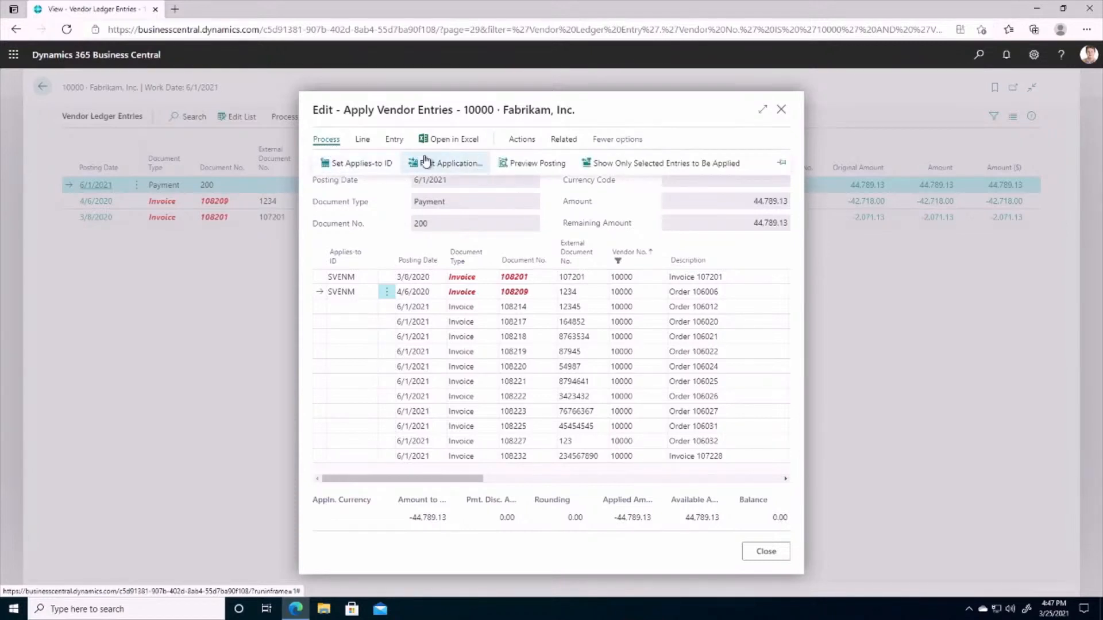
click(428, 165)
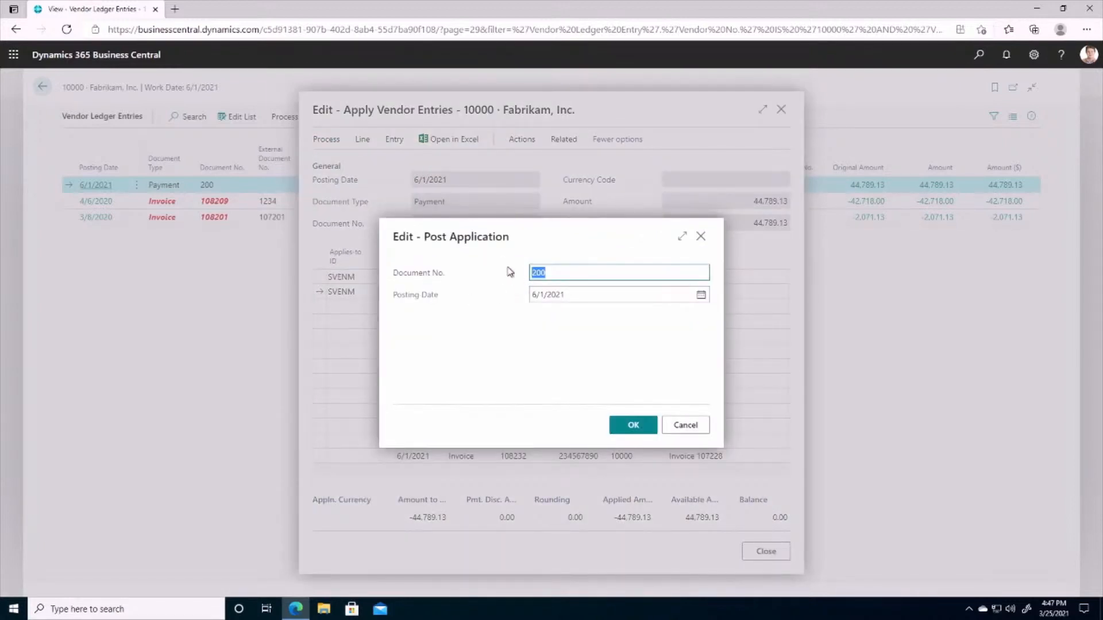
click(633, 425)
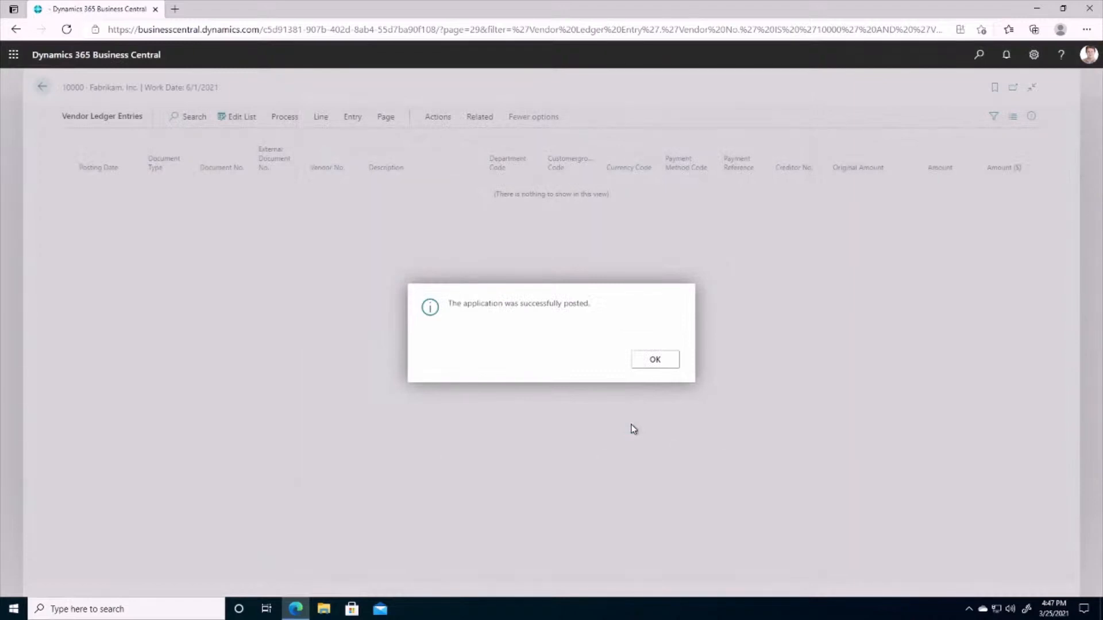
click(656, 360)
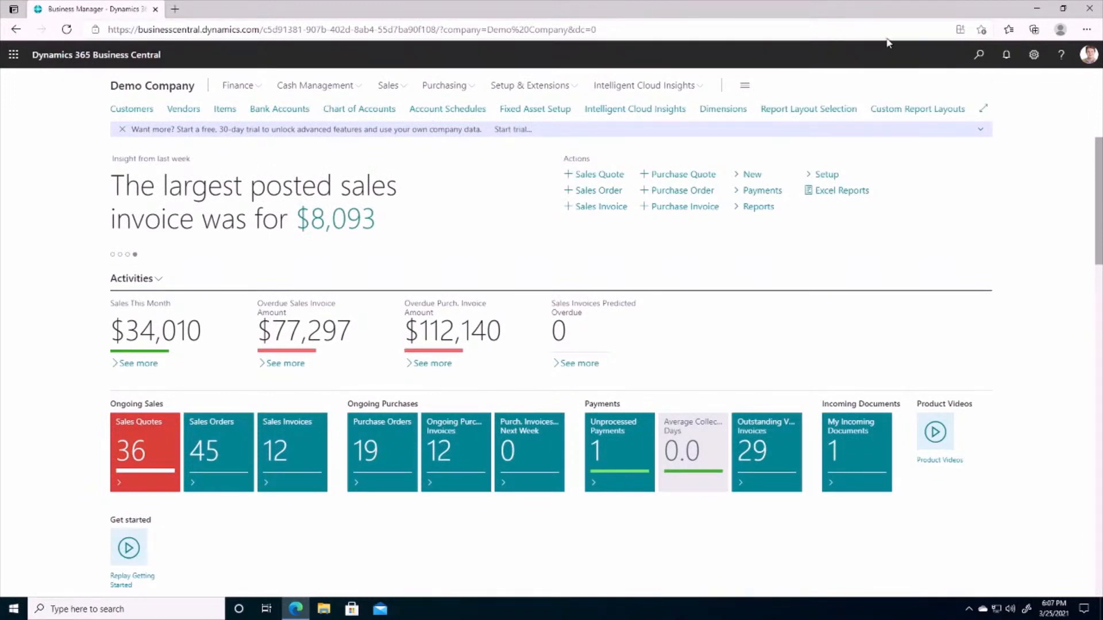
Search for "bank import" and then "bank recon", and open statement 25 of the CHECKING account under Bank Account Reconciliations
click(978, 54)
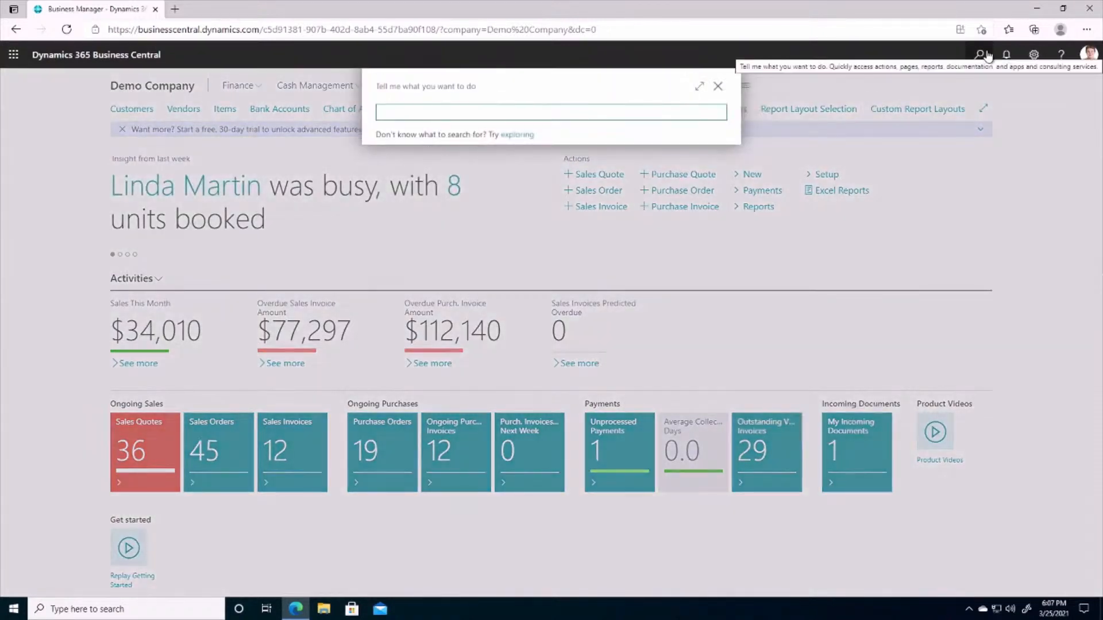
text(b)
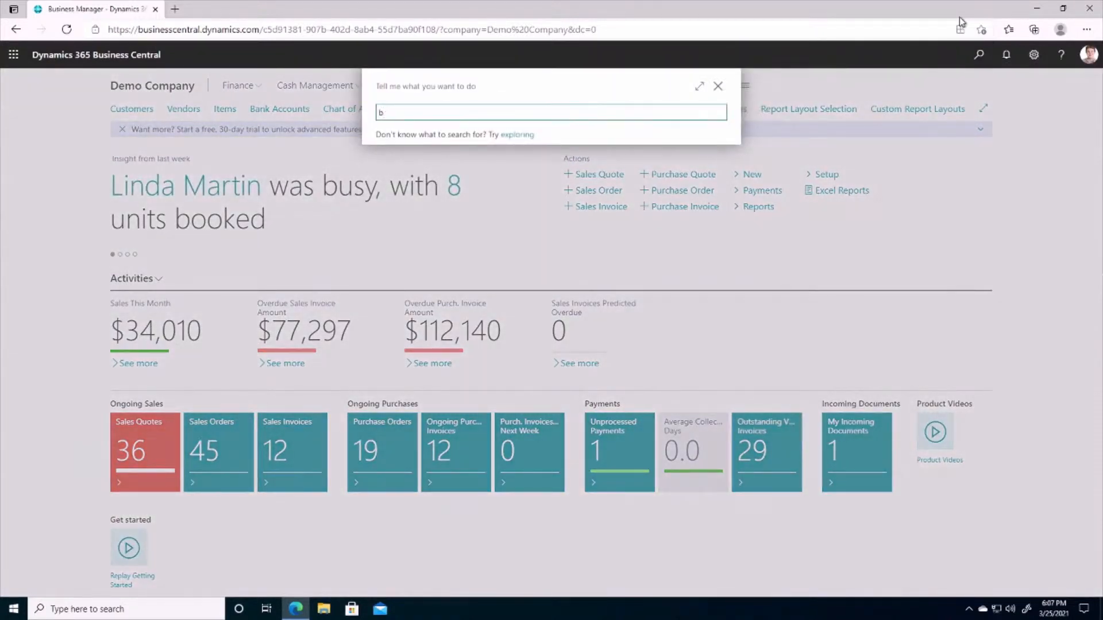
text(rnk import)
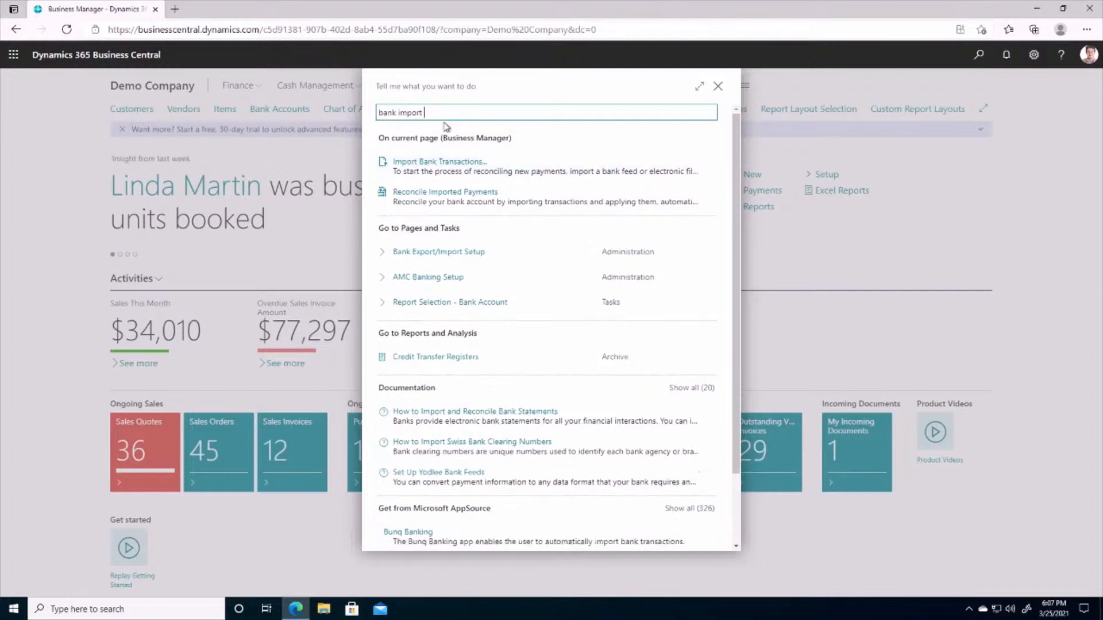
drag(428, 113, 162, 108)
text(ba)
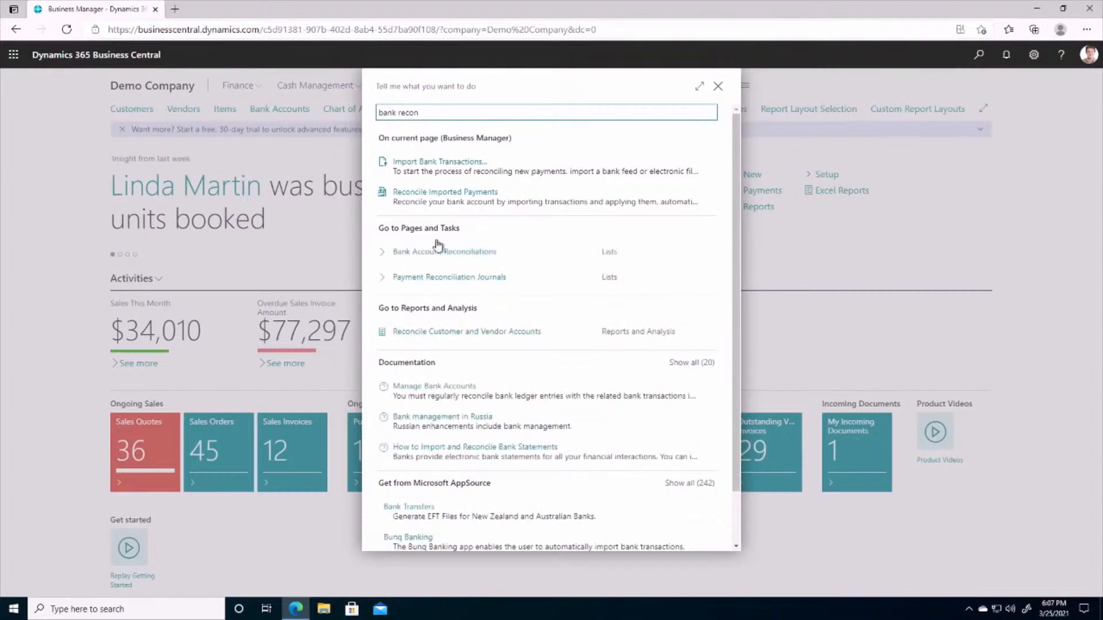
click(406, 256)
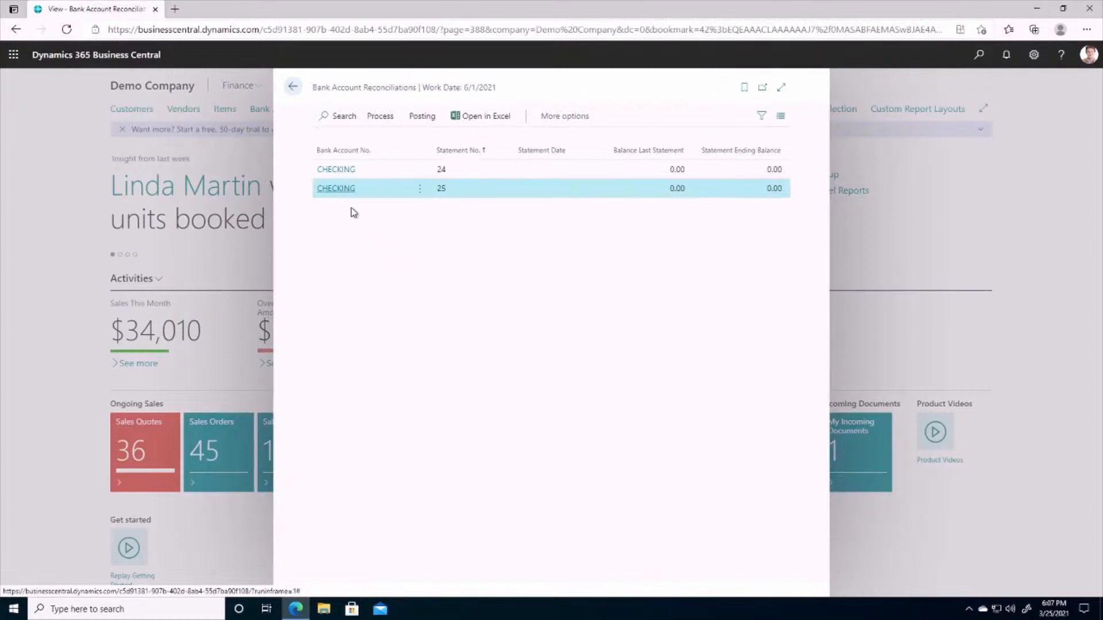
click(341, 191)
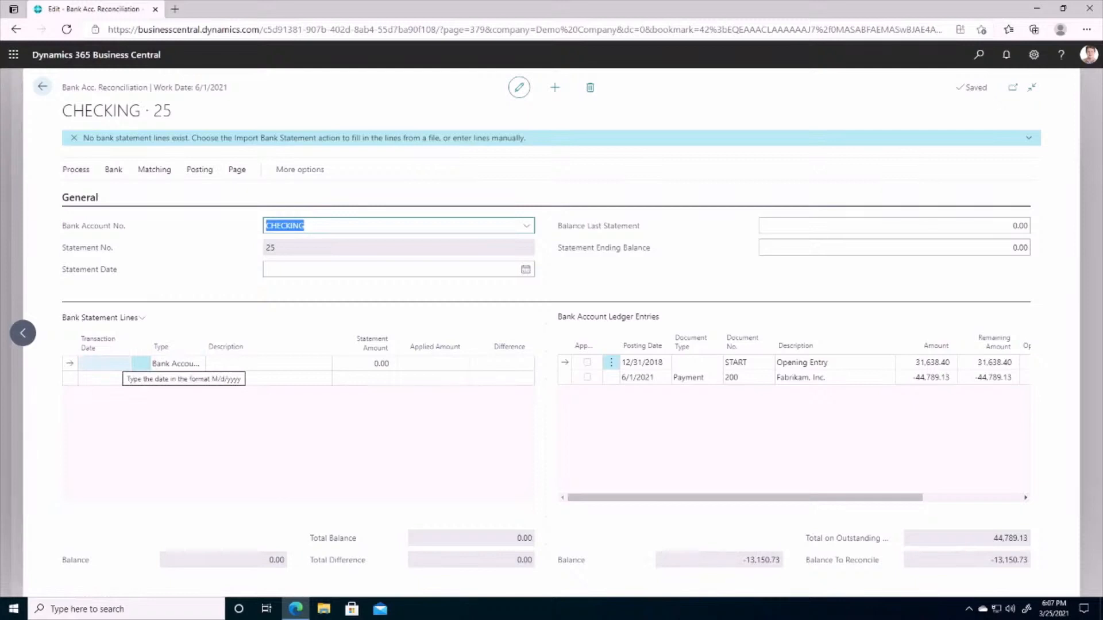
Add a bank statement line dated 3/1/2021 with description Test and statement amount -100
click(123, 363)
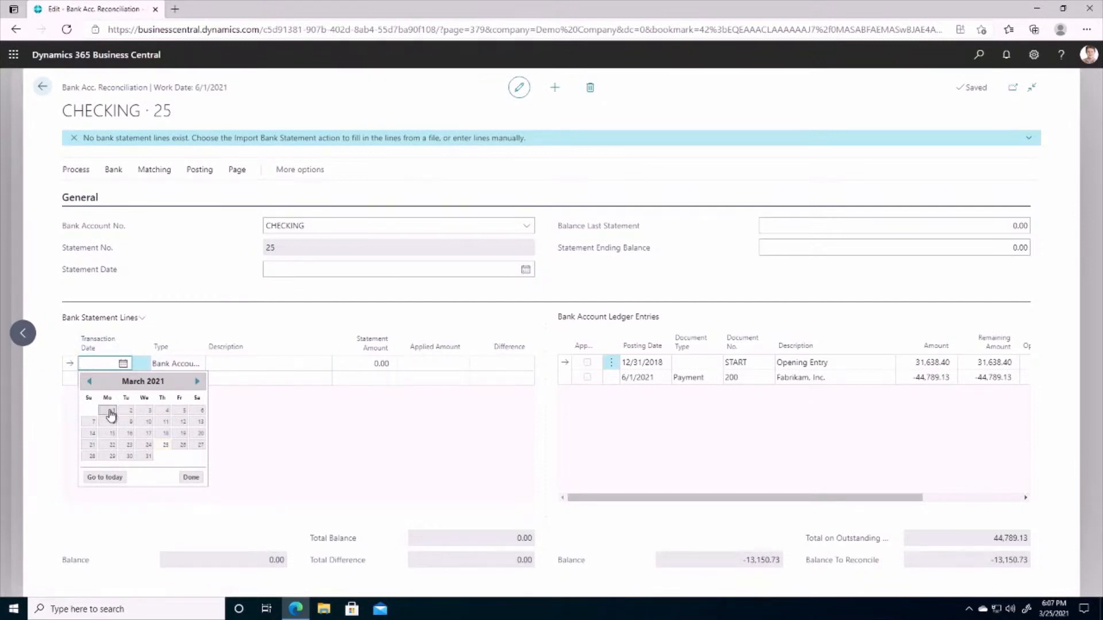
click(114, 410)
click(268, 363)
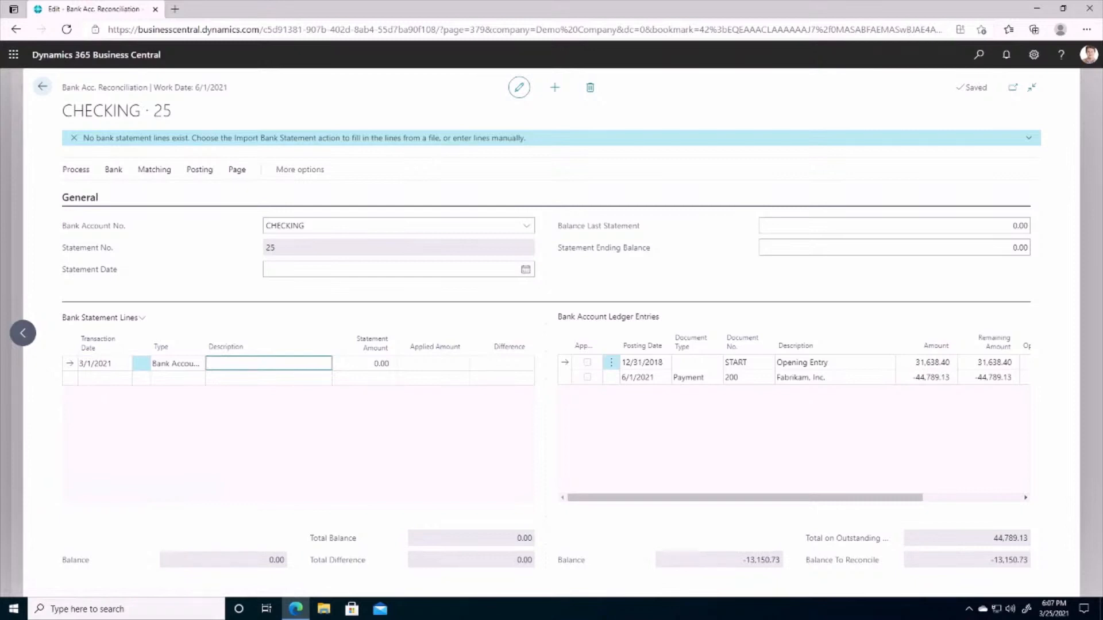
text(Test)
key(Tab)
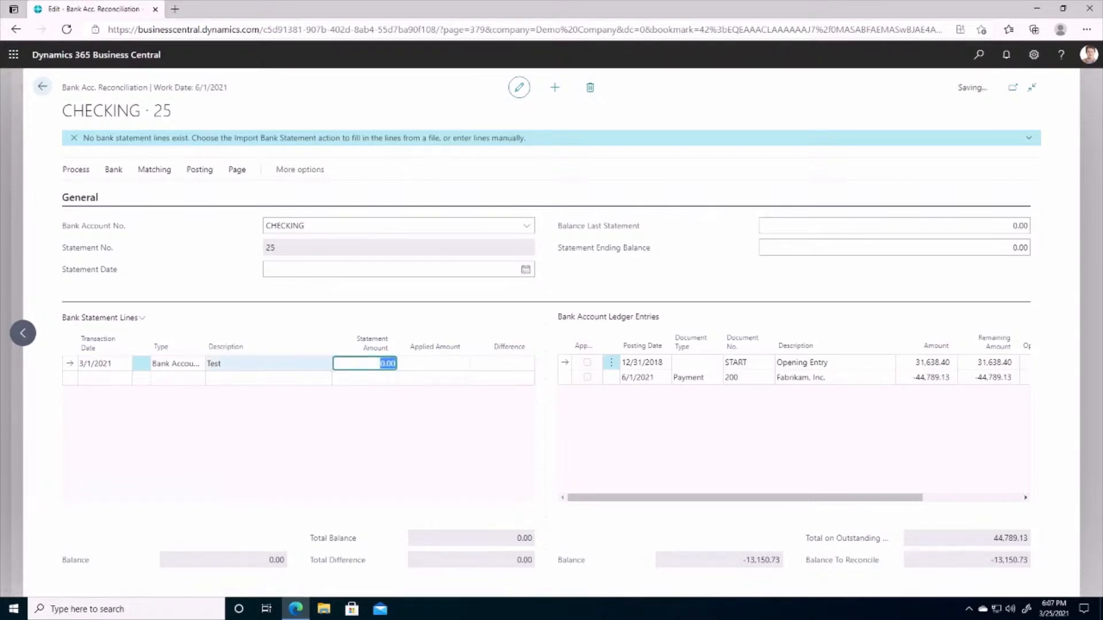
text(-100)
key(Tab)
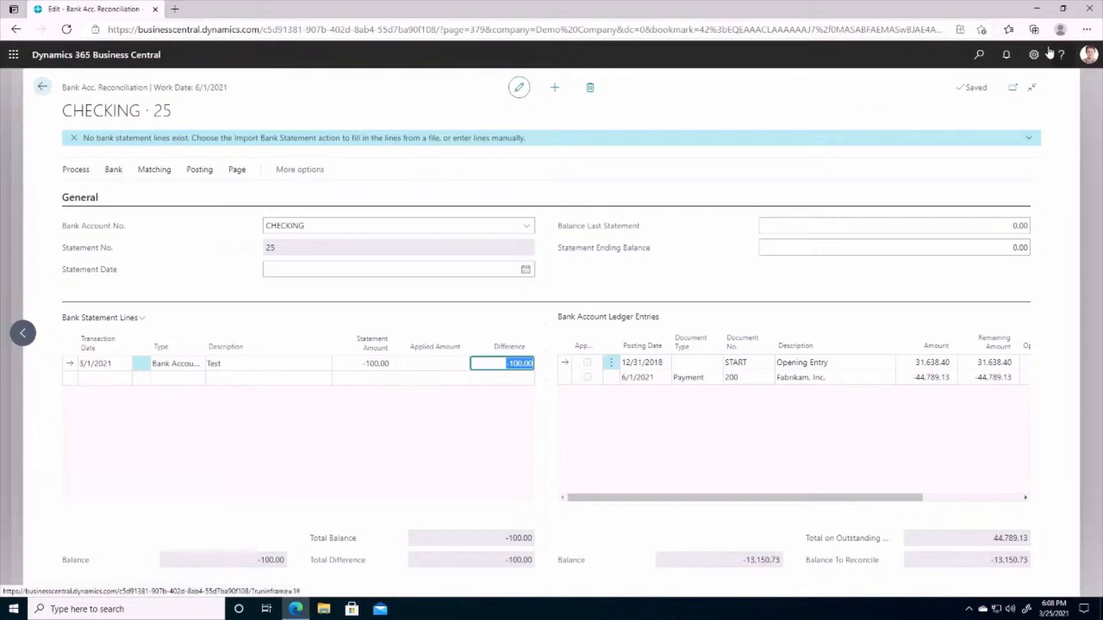
Open the Bank Statement Import file from the desktop, review its transactions in Excel, close it and return to the bank reconciliation
click(1036, 15)
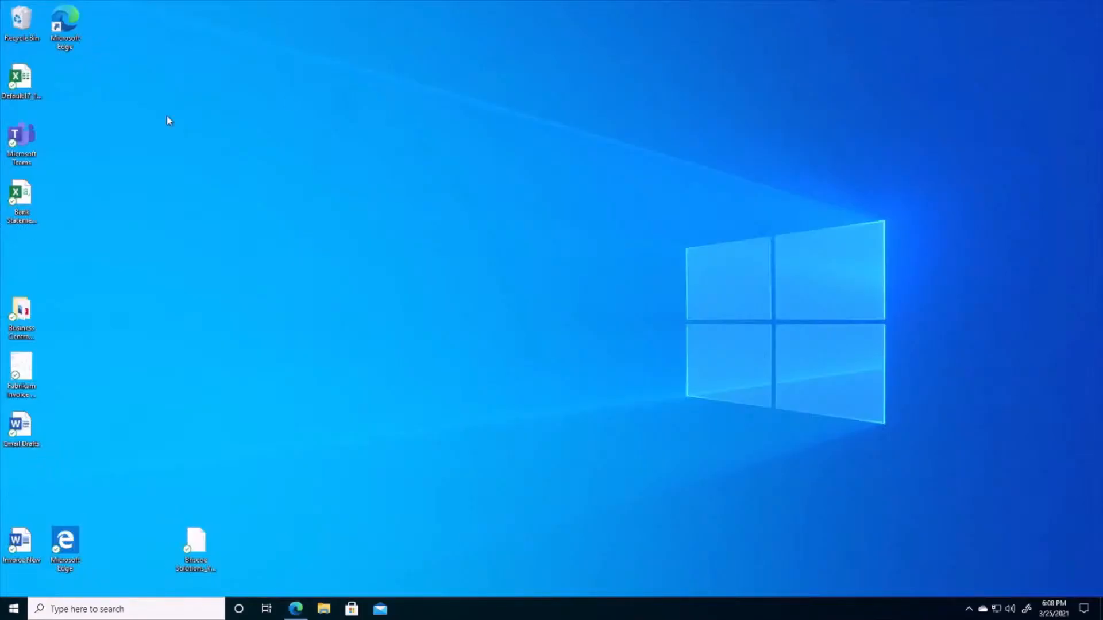
double_click(16, 212)
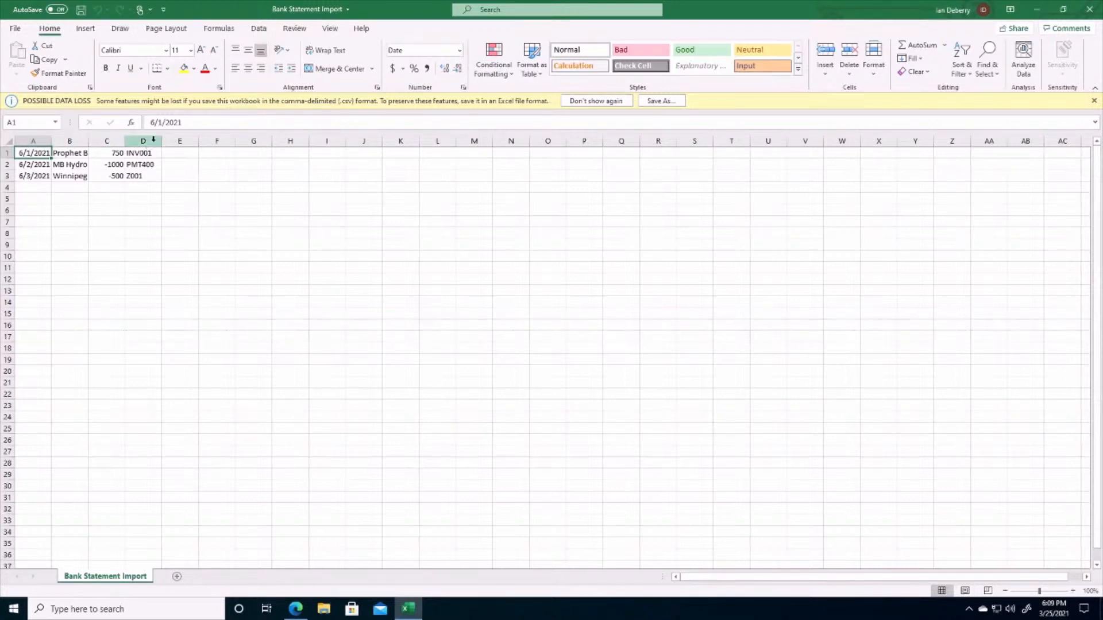
click(1089, 9)
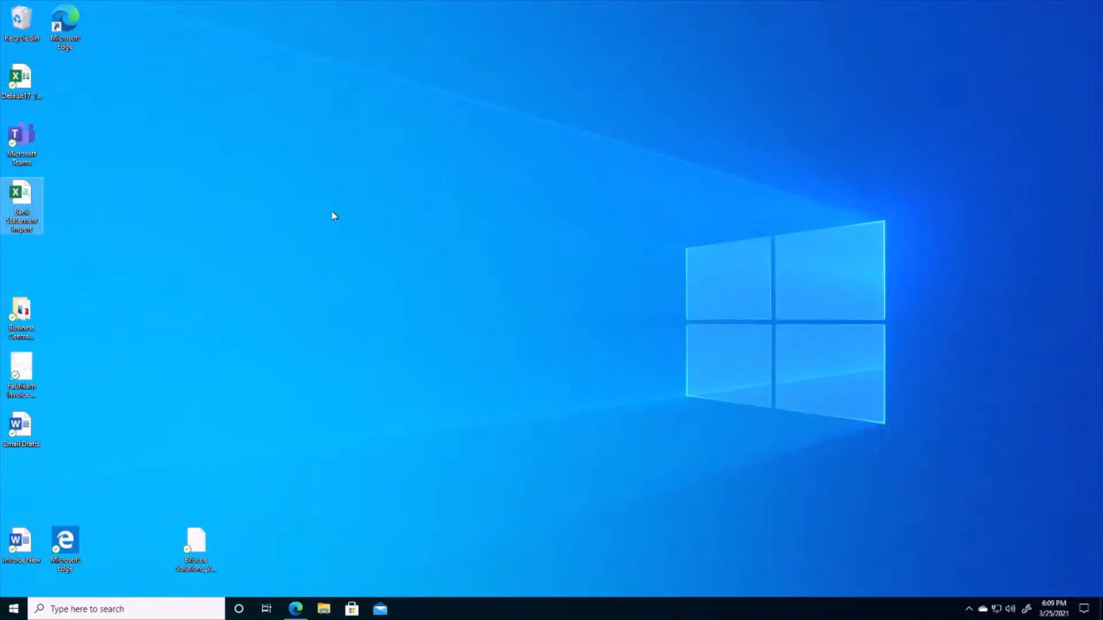
click(294, 613)
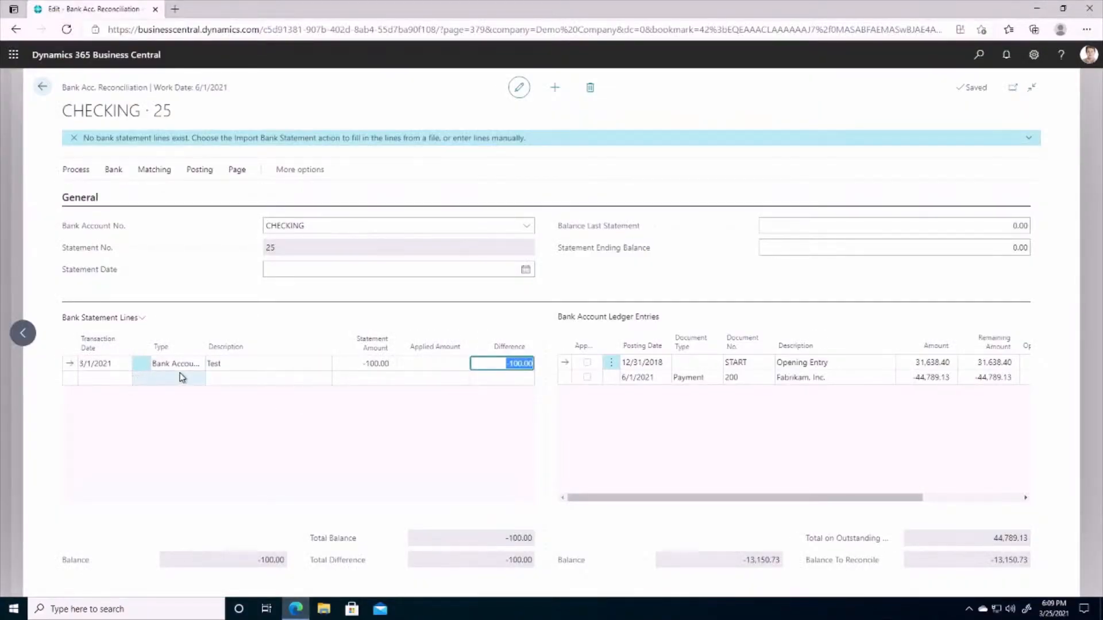
Import the Bank Statement Import file into statement 25 and show the available matching actions
click(113, 170)
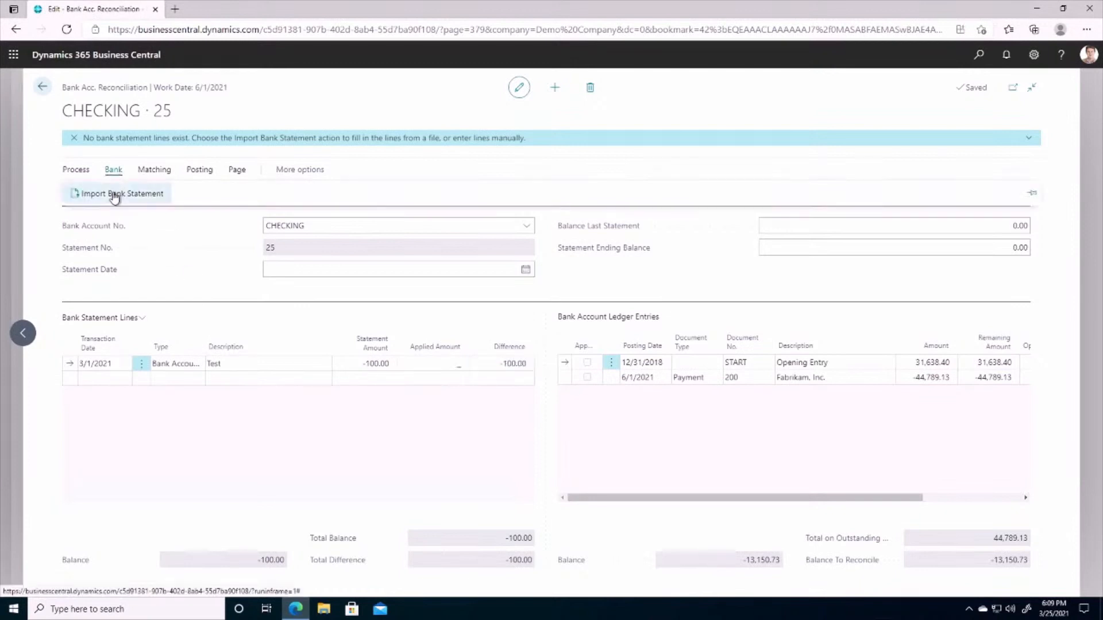
click(113, 194)
click(603, 355)
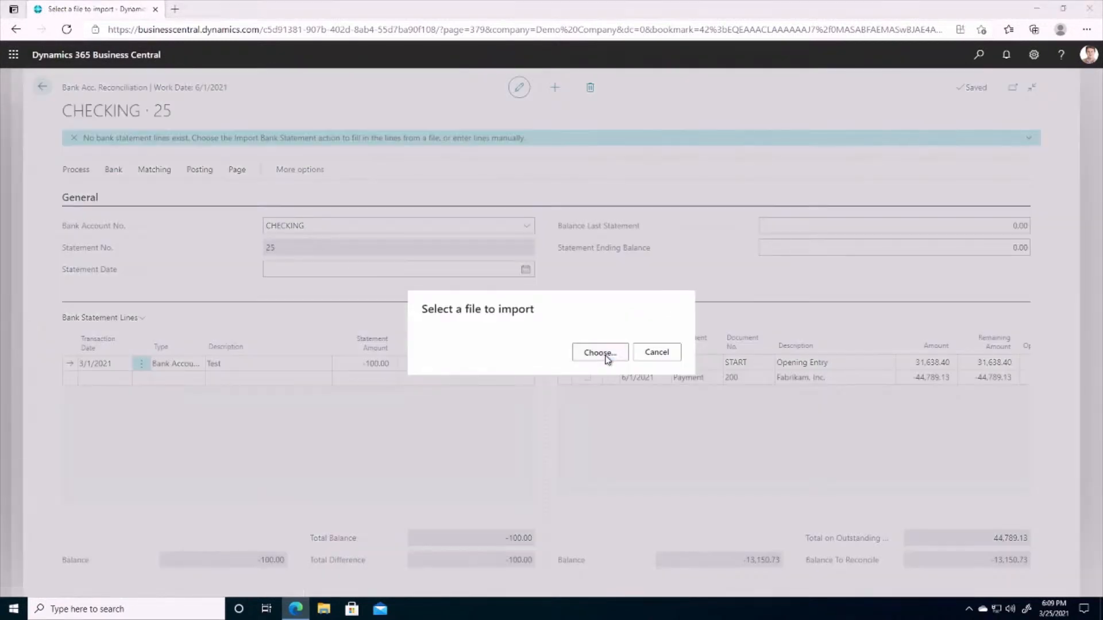
double_click(166, 95)
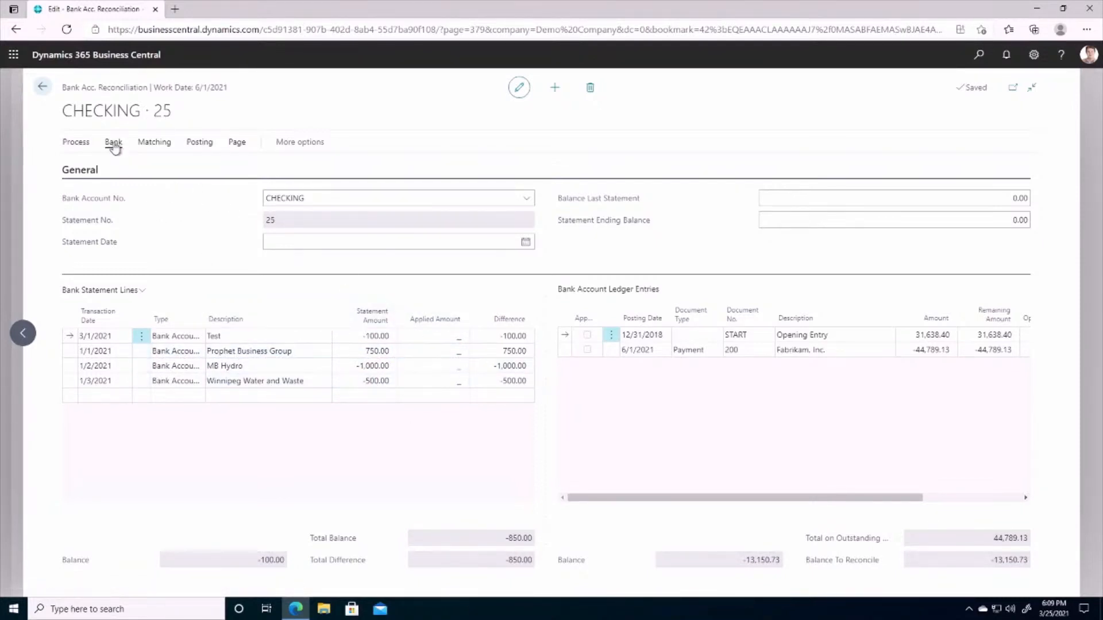
click(151, 144)
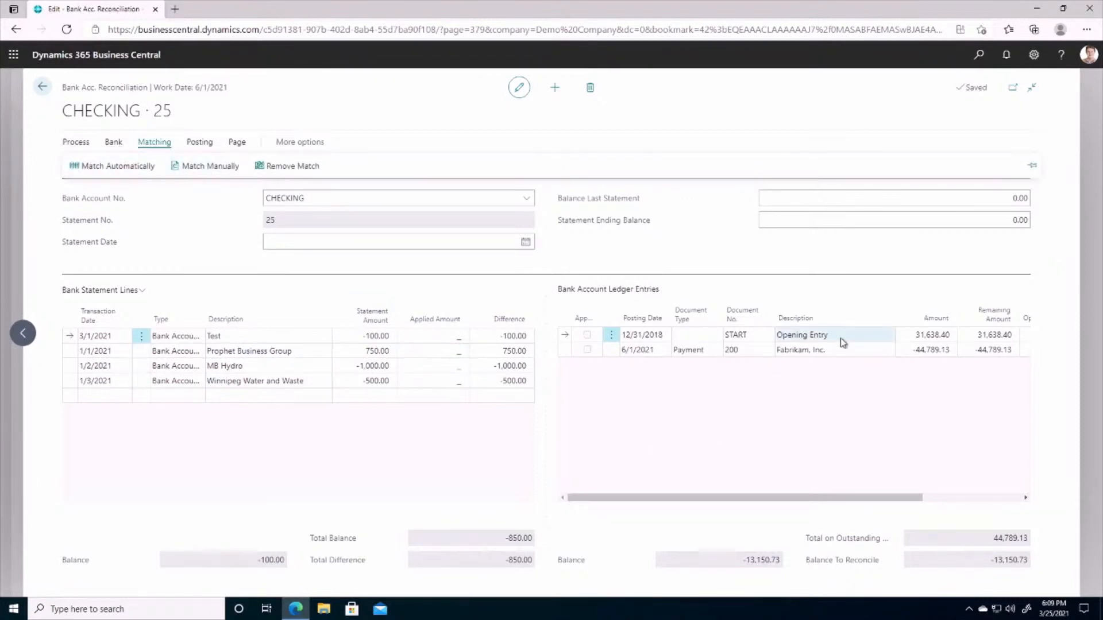
Open statement 24 of the CHECKING account, dismiss its missing-lines notification and show the bank statement import action
click(41, 89)
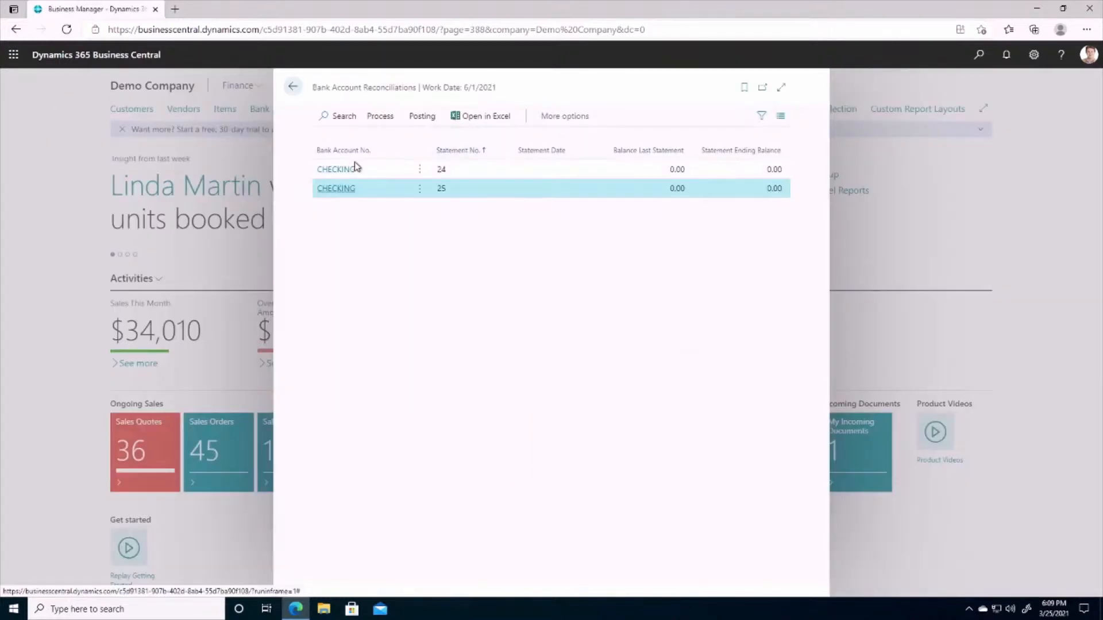
click(354, 170)
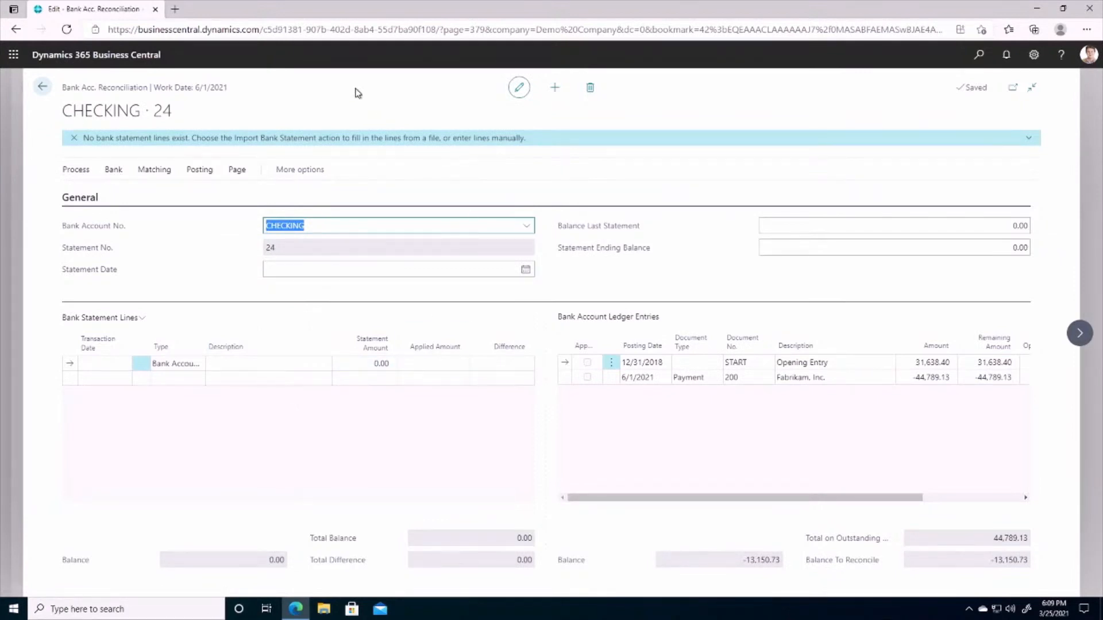
click(74, 138)
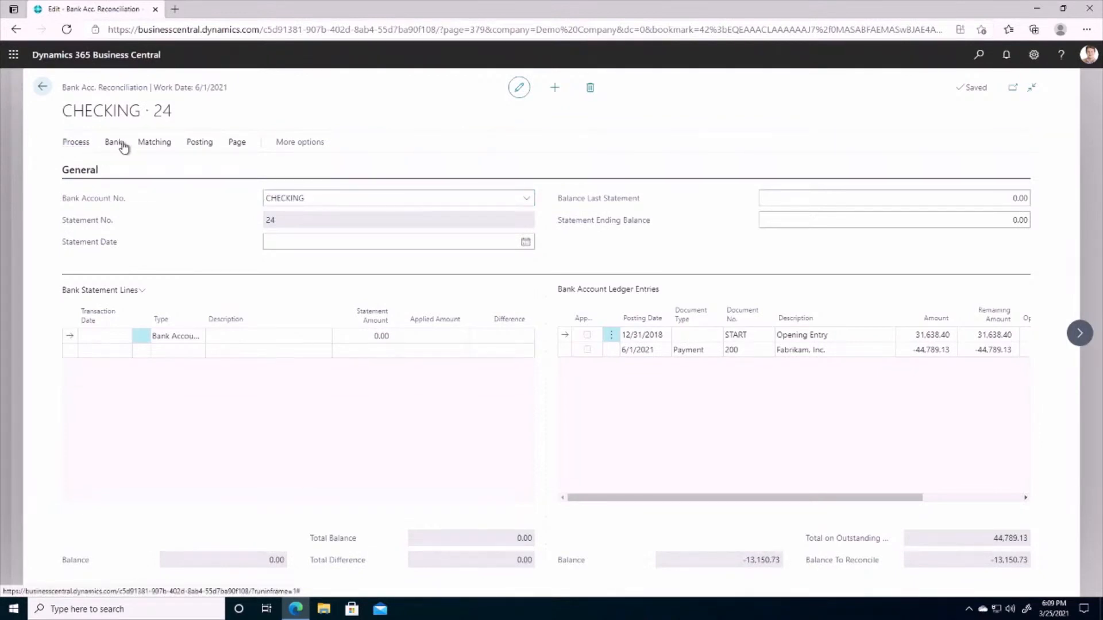
click(114, 143)
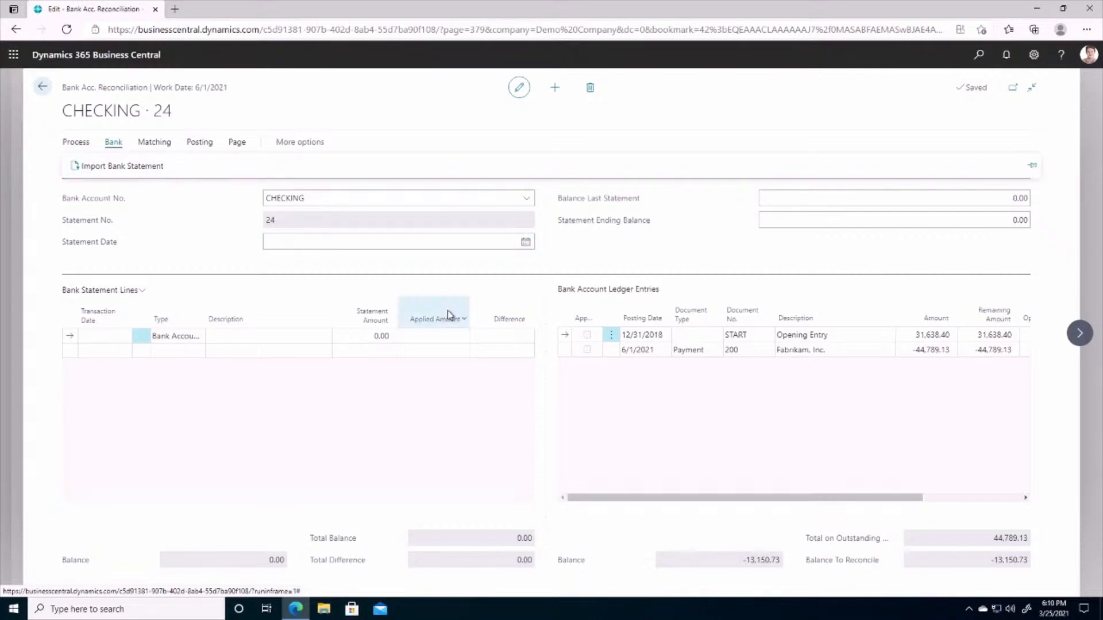
mouse_move(430, 300)
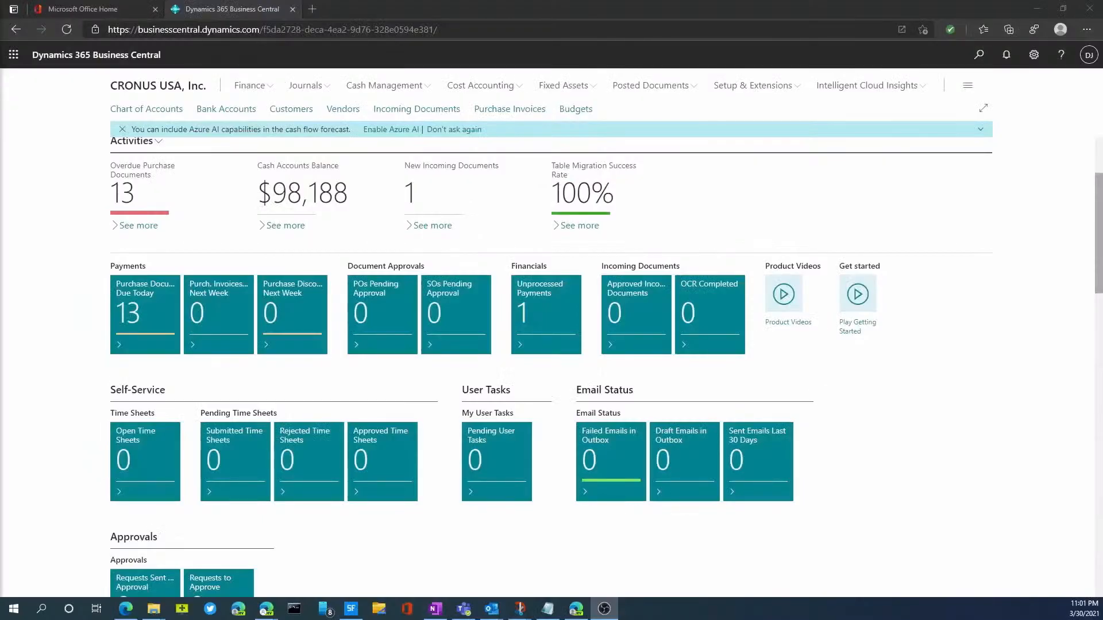
Open Purchase Documents Due Today and review the invoices' amounts, due dates and additional actions
key(alt+Tab)
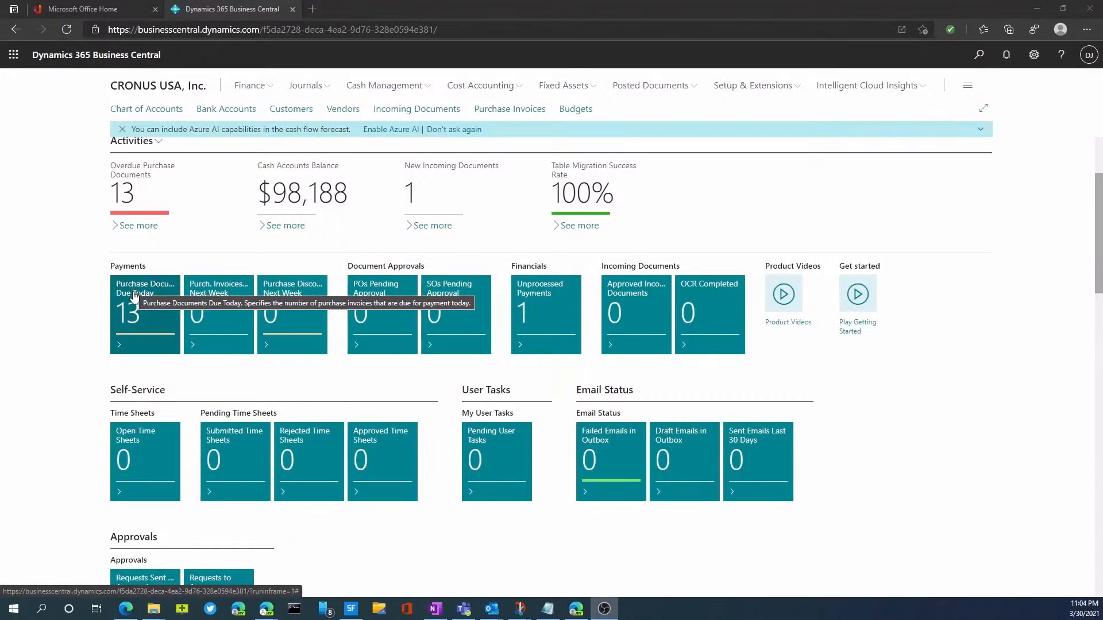
click(134, 295)
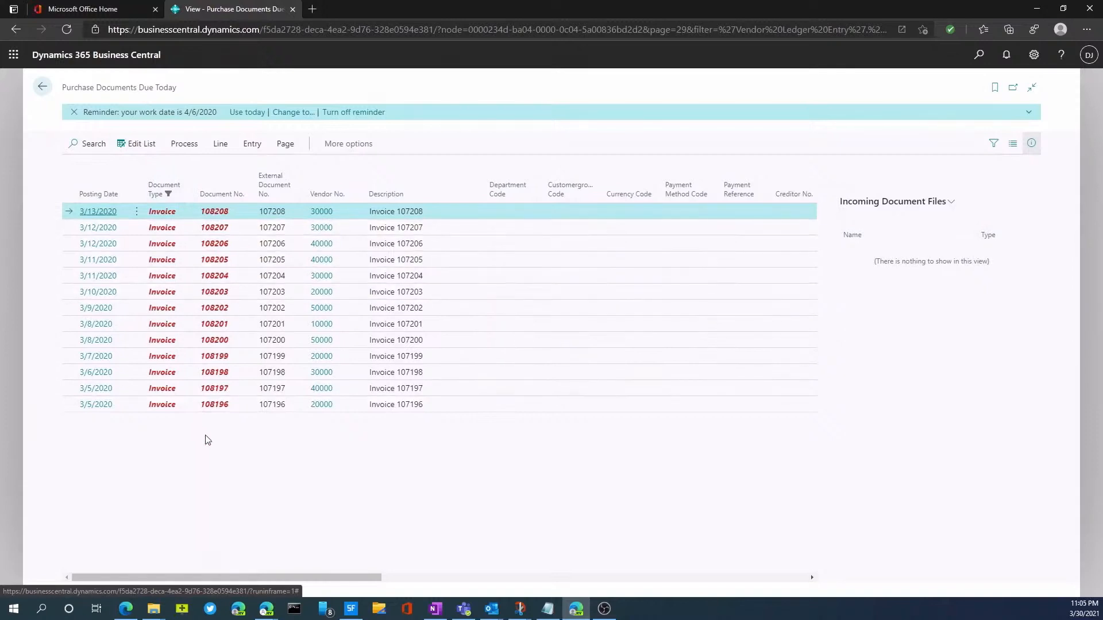
drag(292, 577, 560, 591)
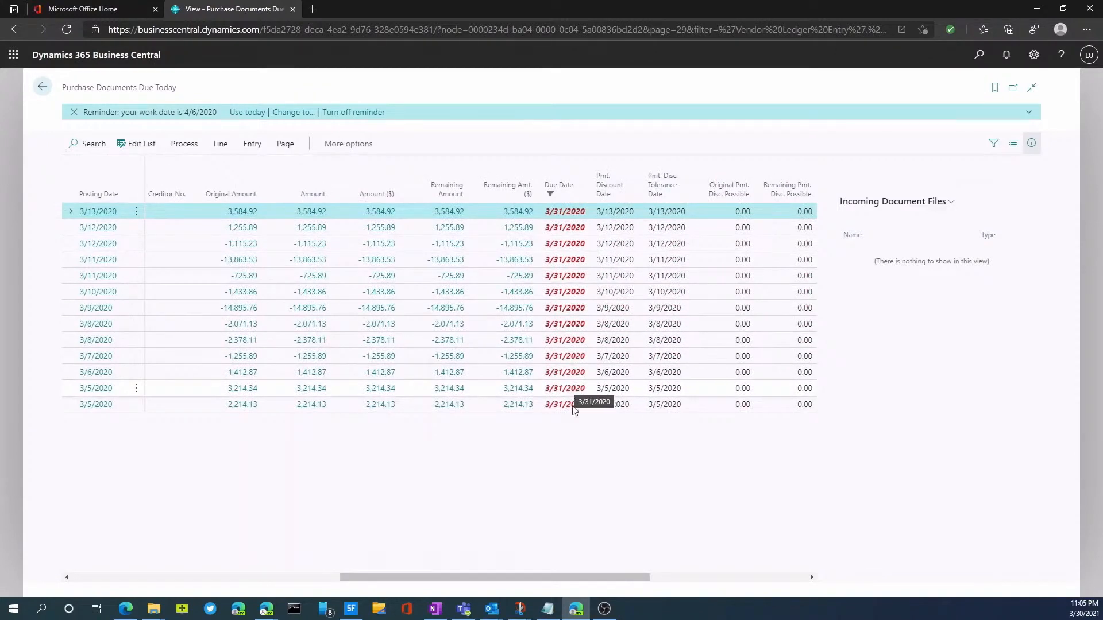
drag(523, 575, 476, 581)
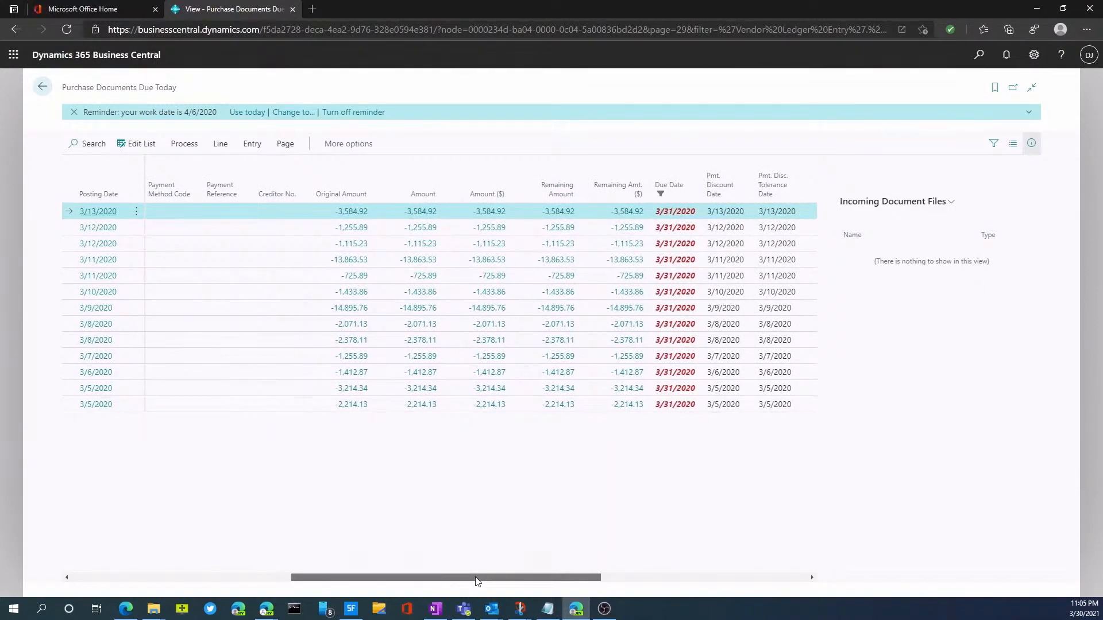
drag(475, 581, 228, 591)
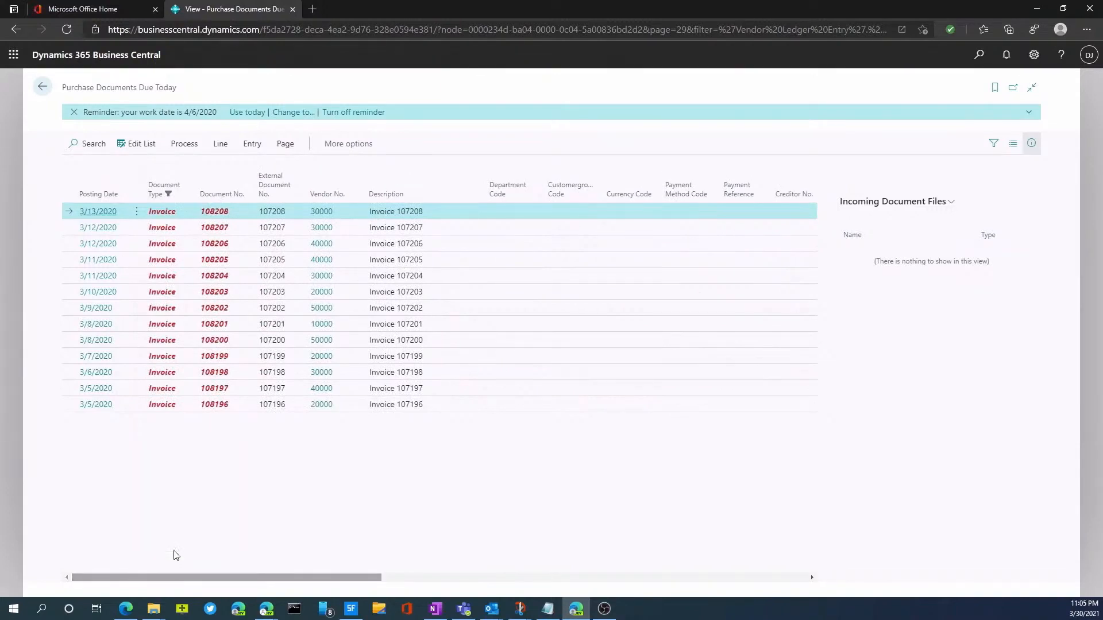
click(331, 146)
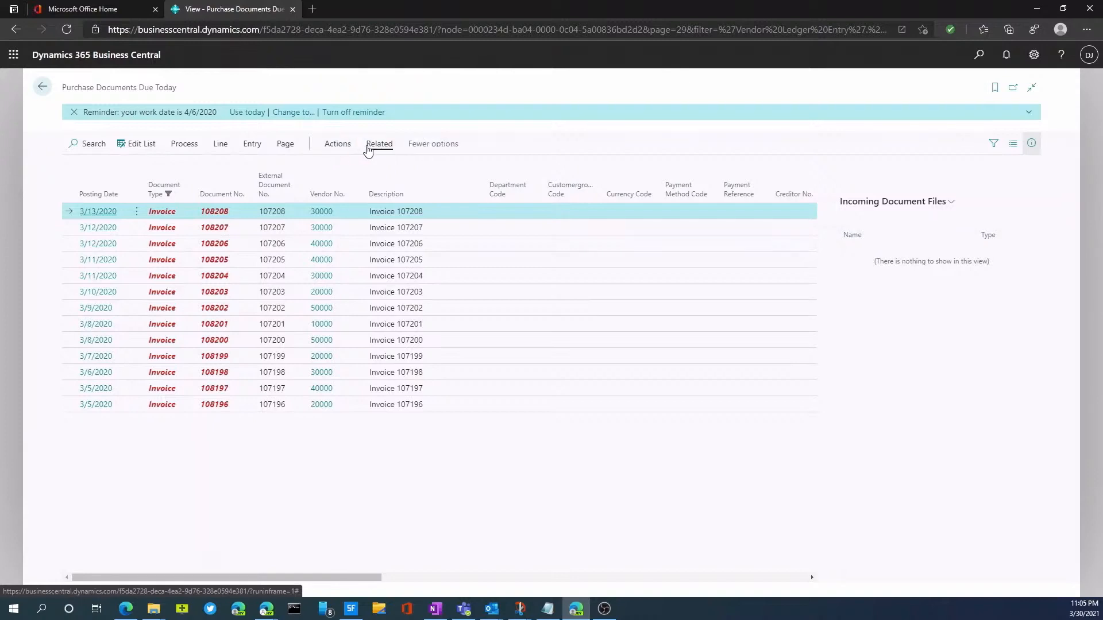
click(333, 152)
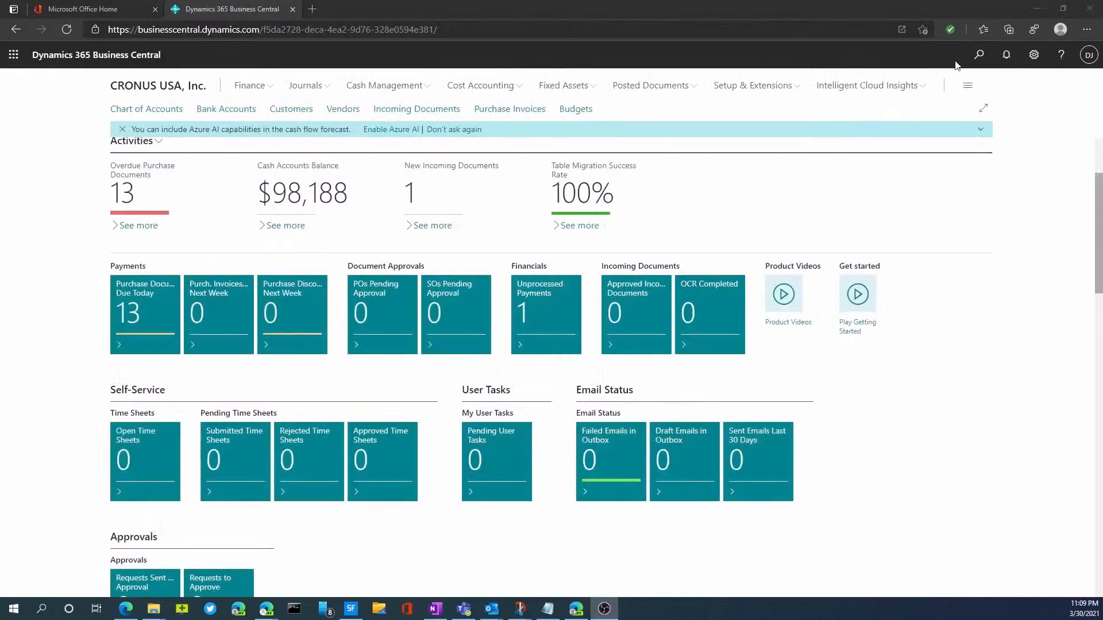
Search for "payment" and open the CASH batch in Payment Journals
click(978, 55)
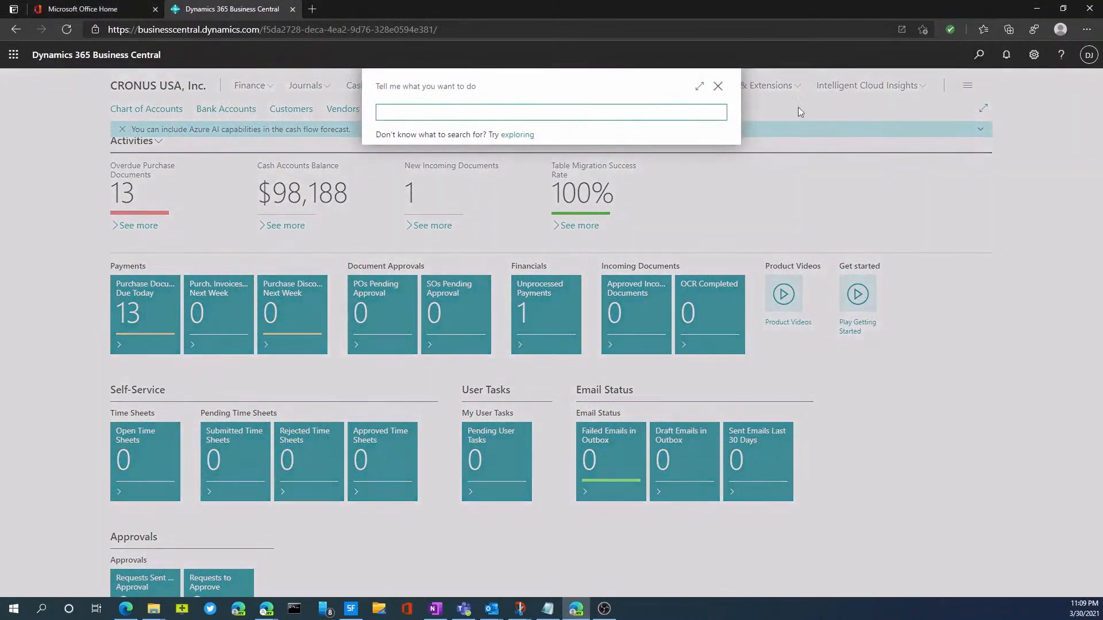
text(payment)
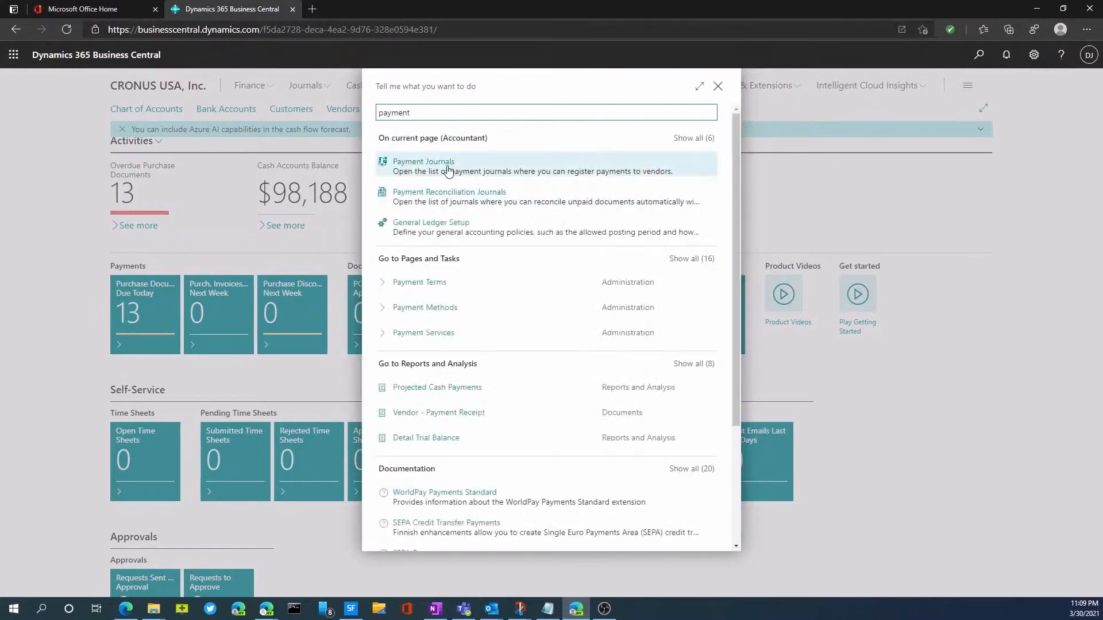
click(448, 171)
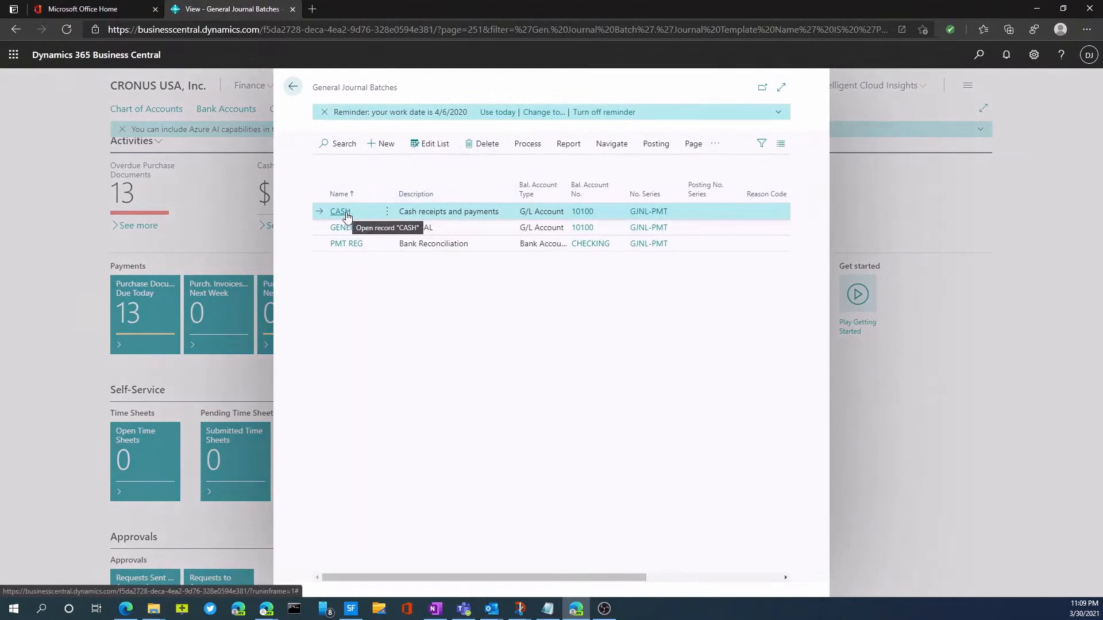
click(342, 212)
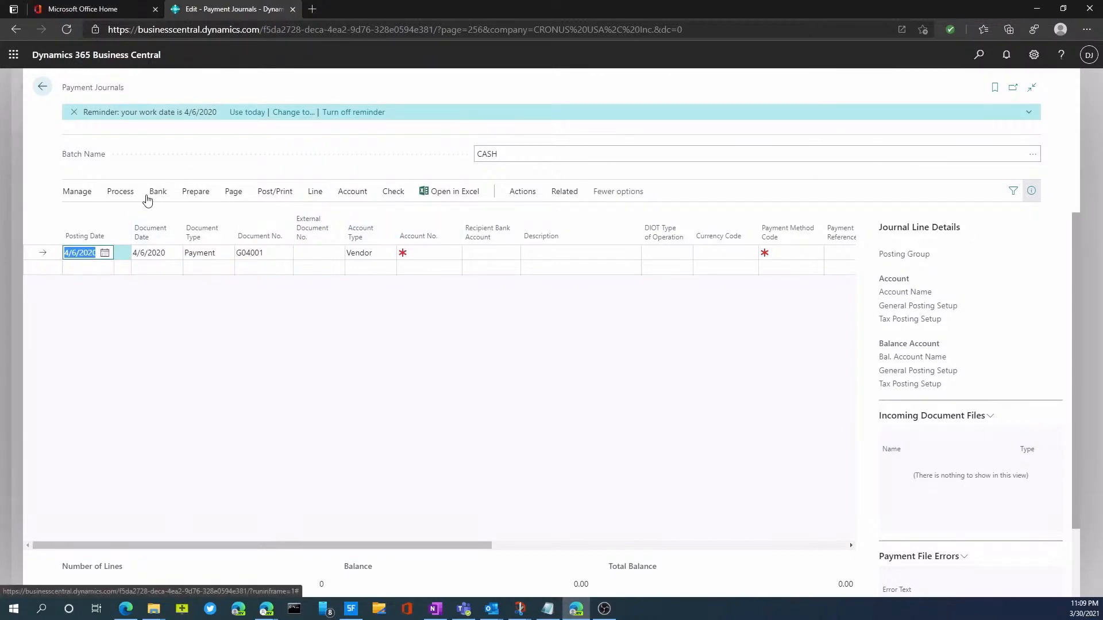
Open Suggest Vendor Payments for the CASH batch and review its options and the Payment Method Code filter choices
click(562, 195)
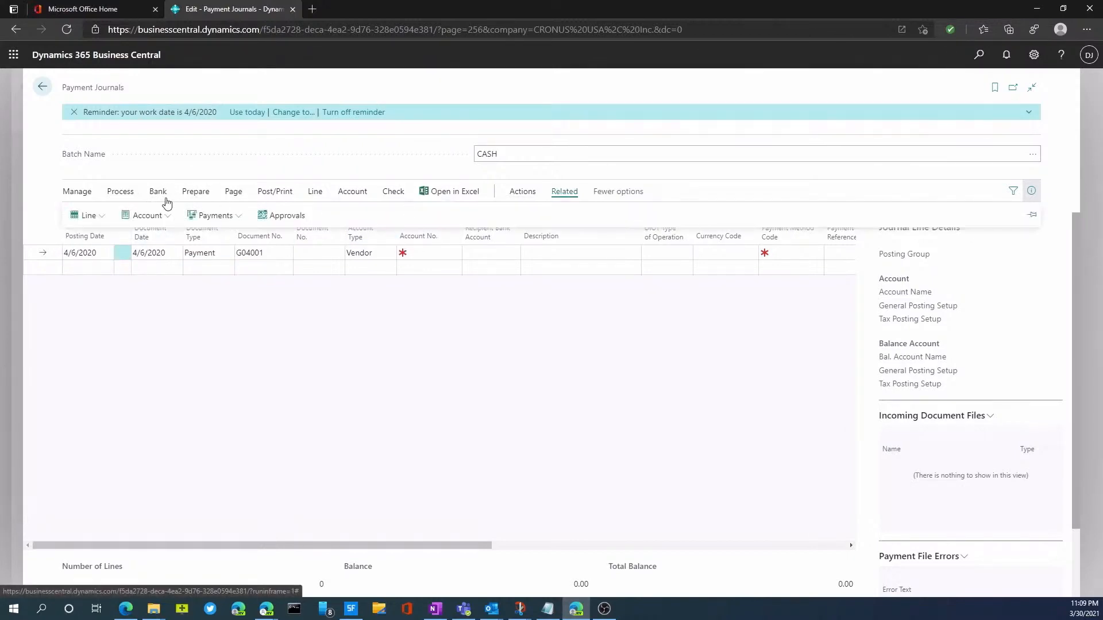
click(227, 223)
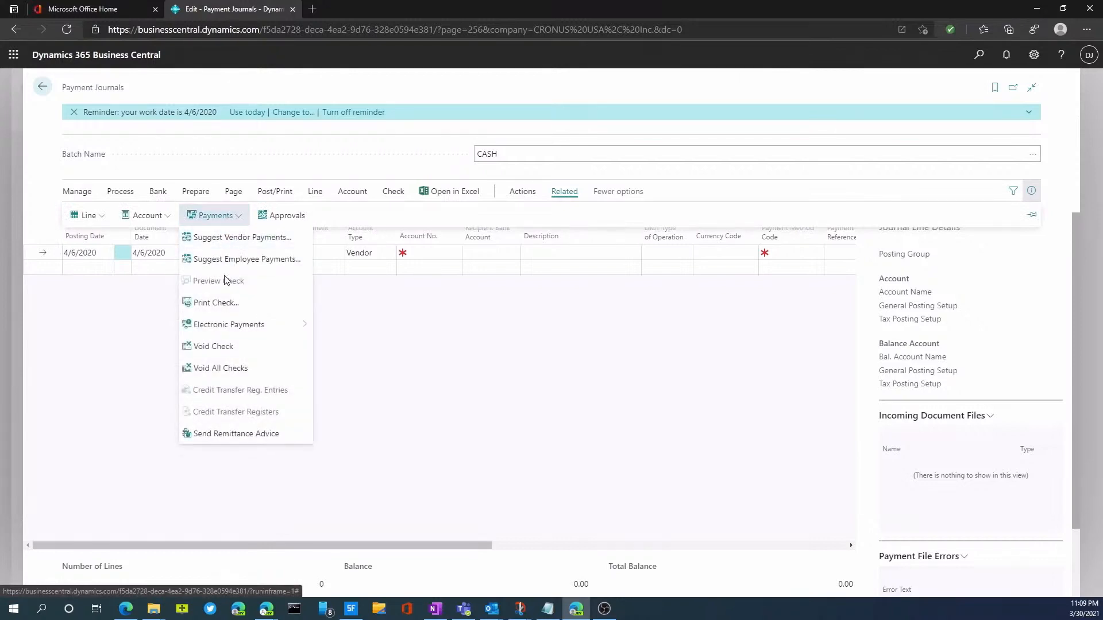
click(248, 245)
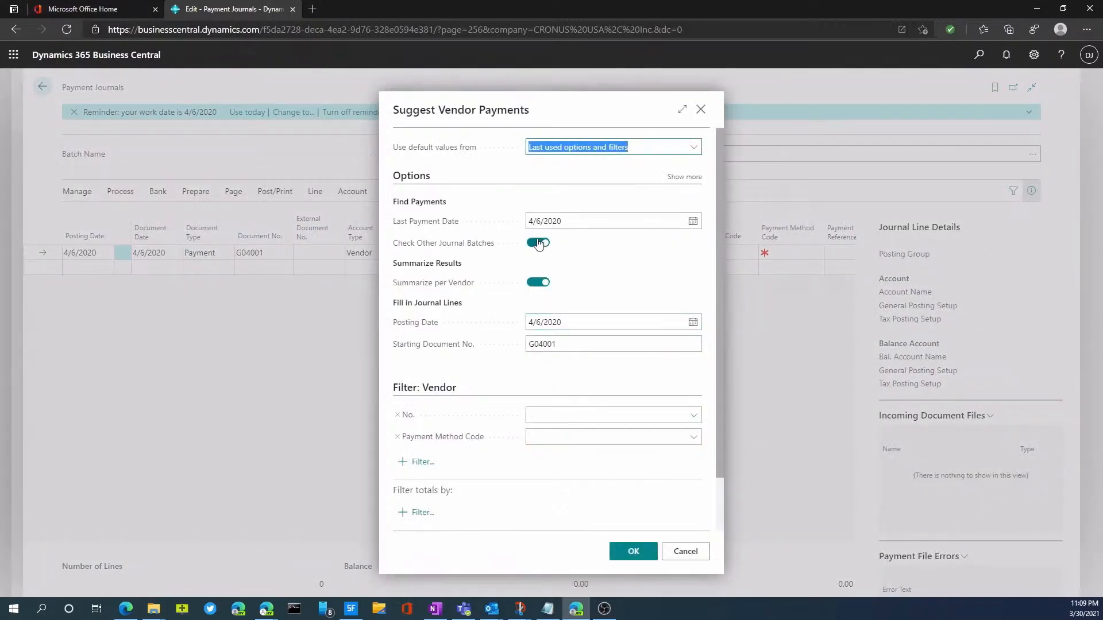
mouse_move(441, 230)
scroll(720, 421, down, 1)
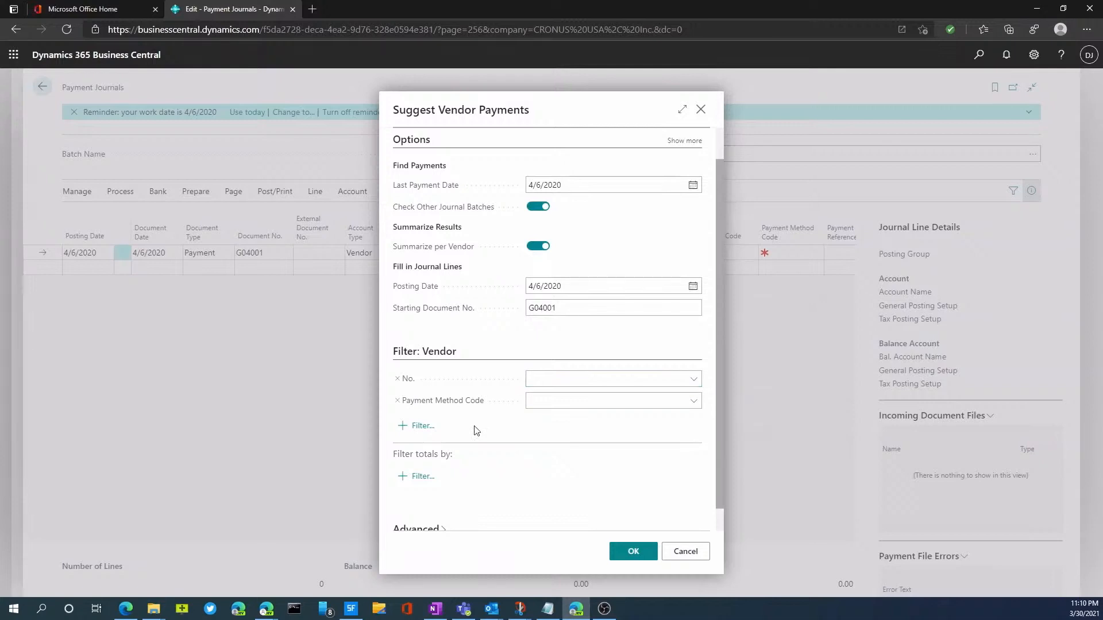
click(692, 402)
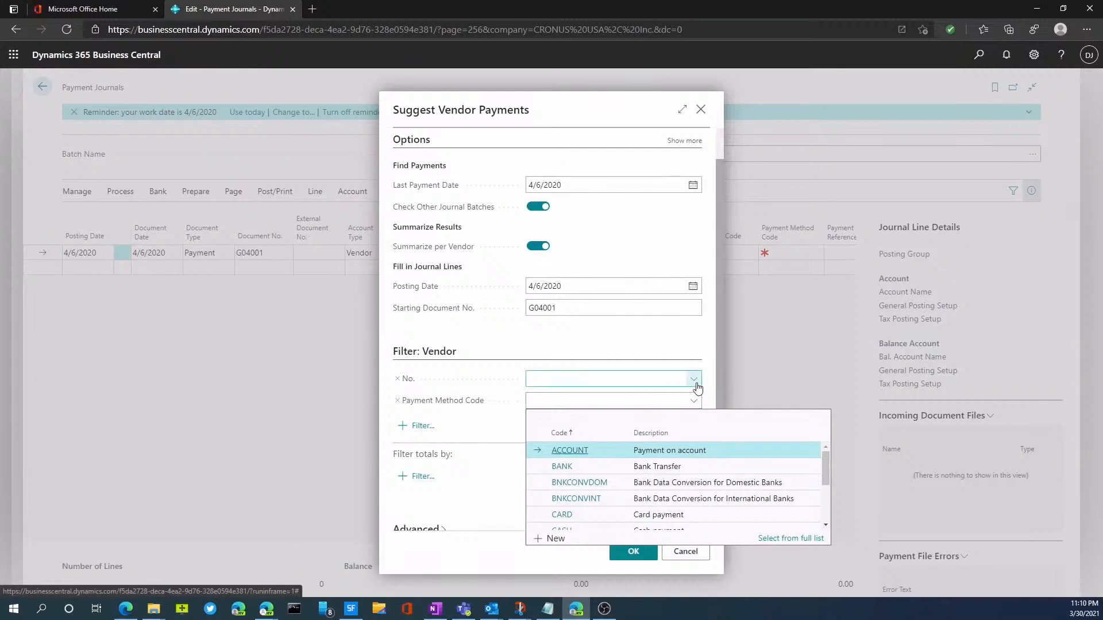
click(390, 428)
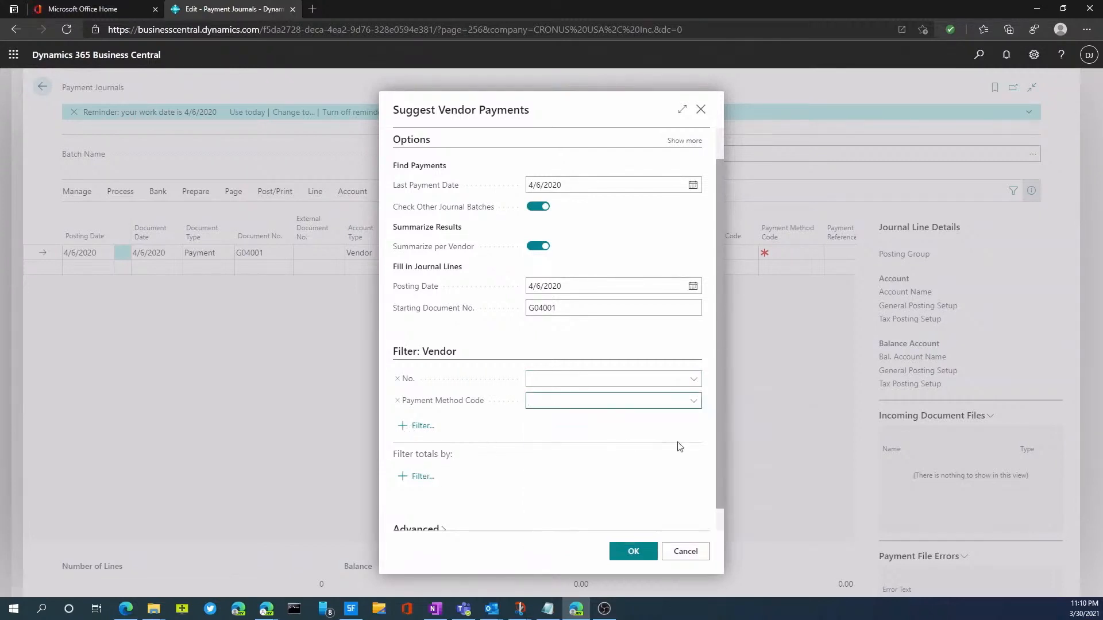
drag(718, 434, 718, 466)
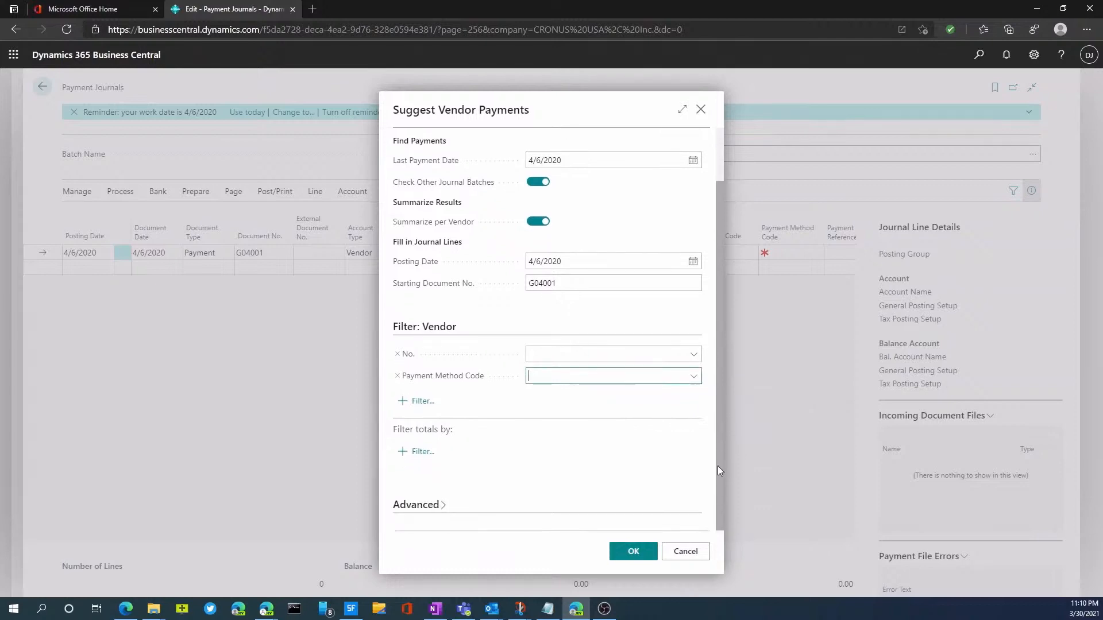
scroll(616, 315, up, 2)
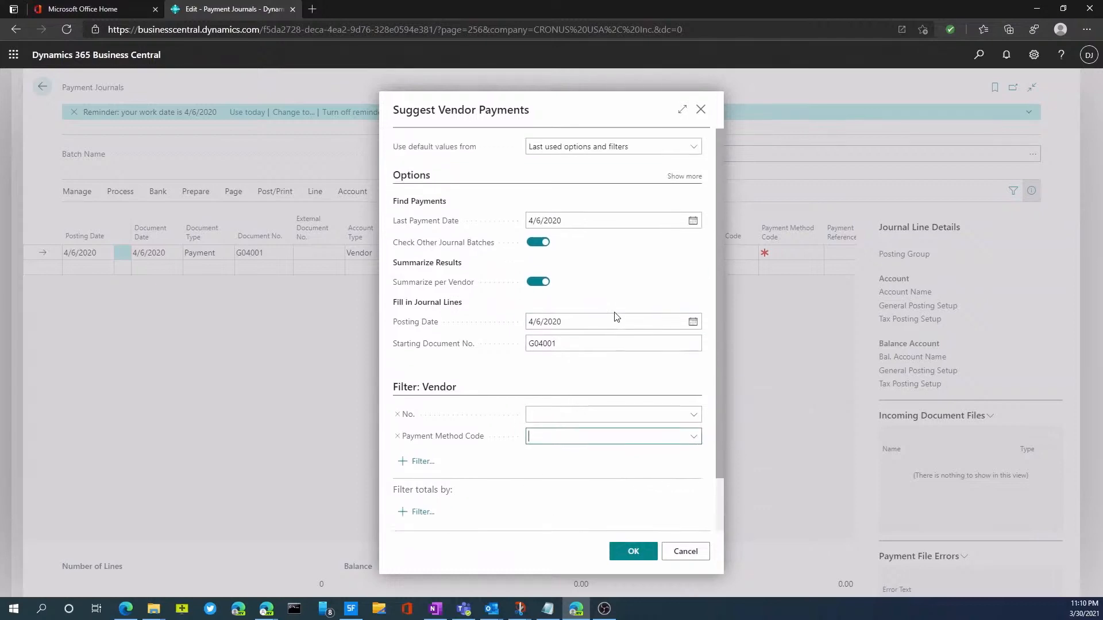
Expand the additional Suggest Vendor Payments options, review the payment discount, vendor priority and available amount settings, and collapse them again
click(678, 178)
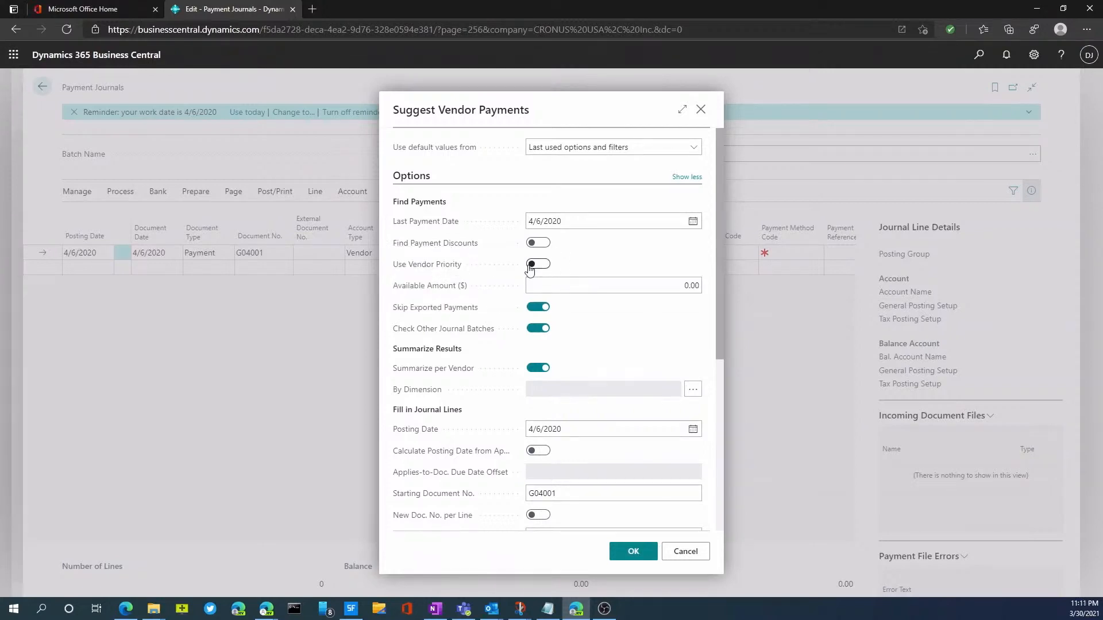
click(627, 292)
drag(719, 305, 717, 286)
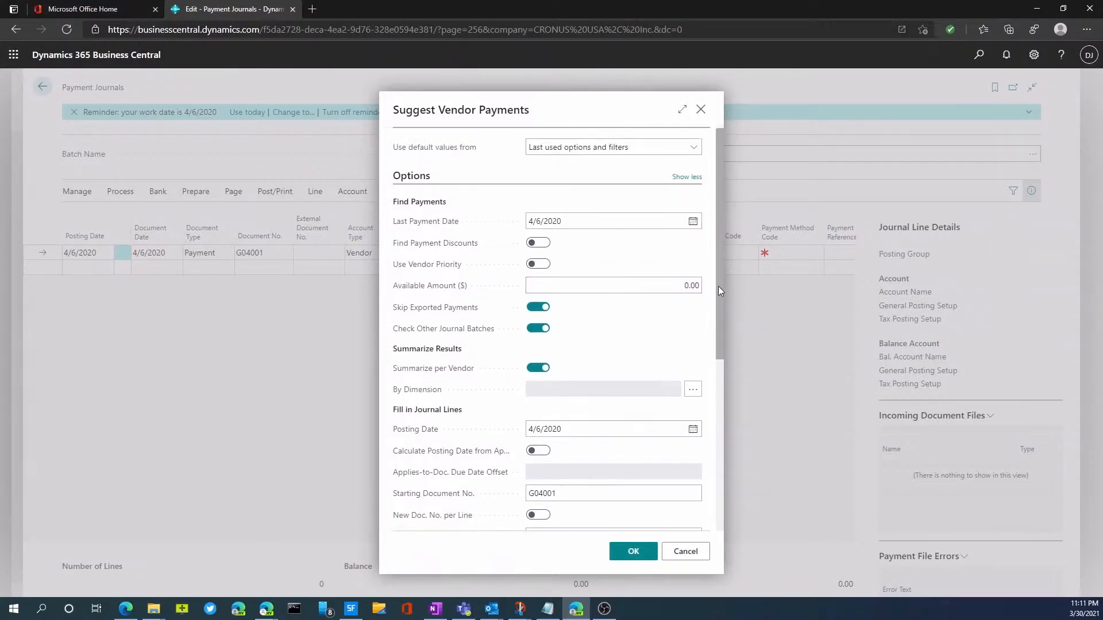
click(692, 177)
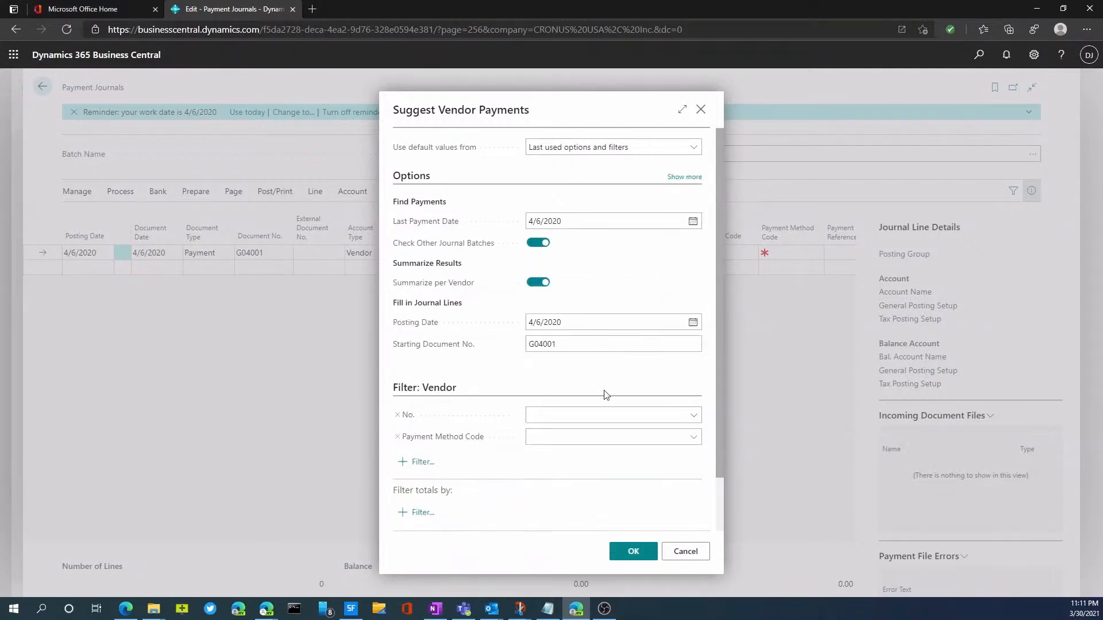
Generate the suggested vendor payments with last payment date 4/6/2020, summarized per vendor and starting at document number G04001
scroll(604, 395, down, 1)
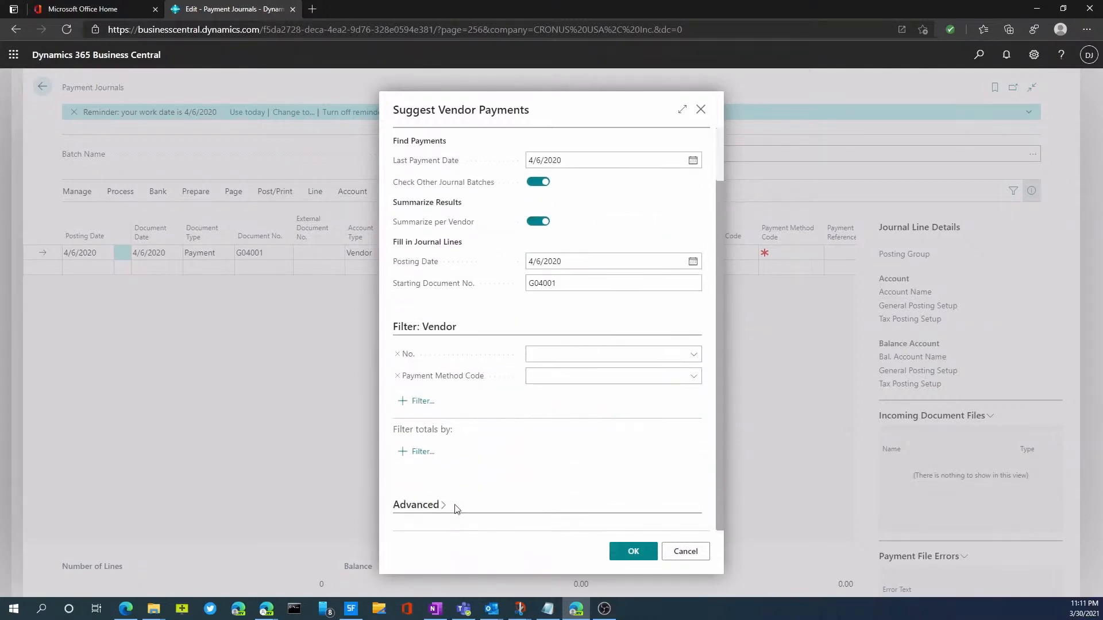
click(633, 553)
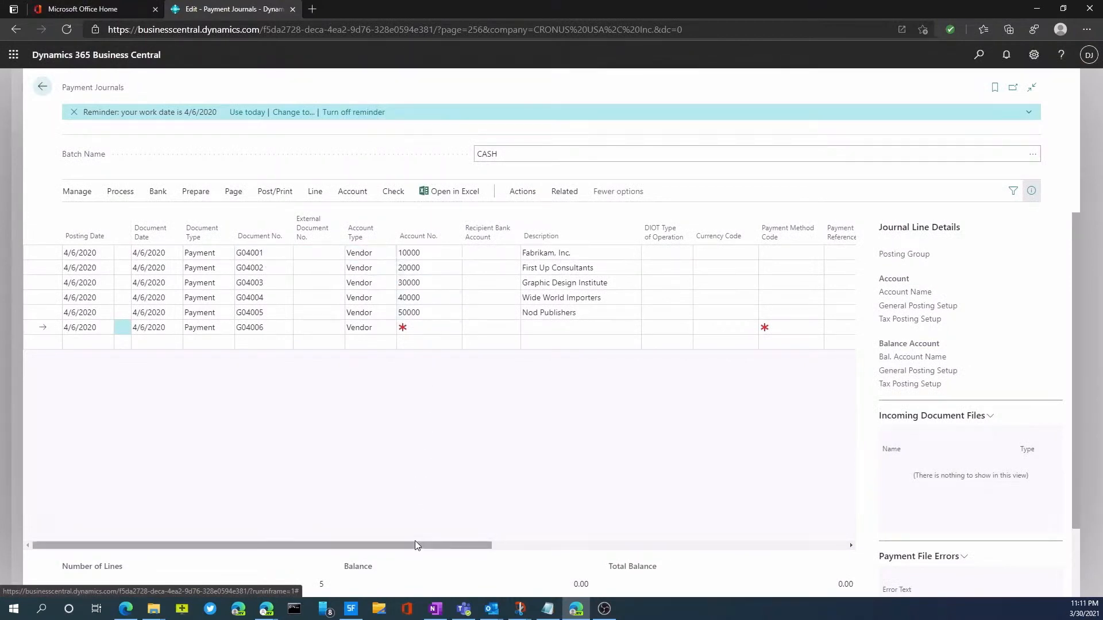
drag(417, 546, 335, 536)
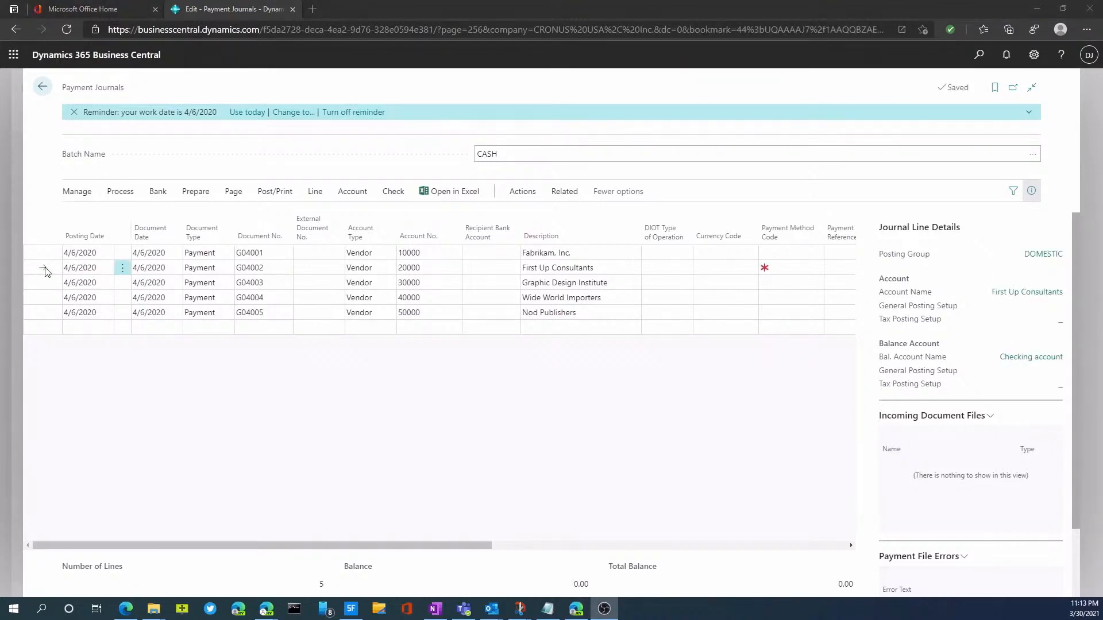
Open Apply Entries for the First Up Consultants payment, review the applied invoices' amounts and due dates, and close without changes
click(115, 194)
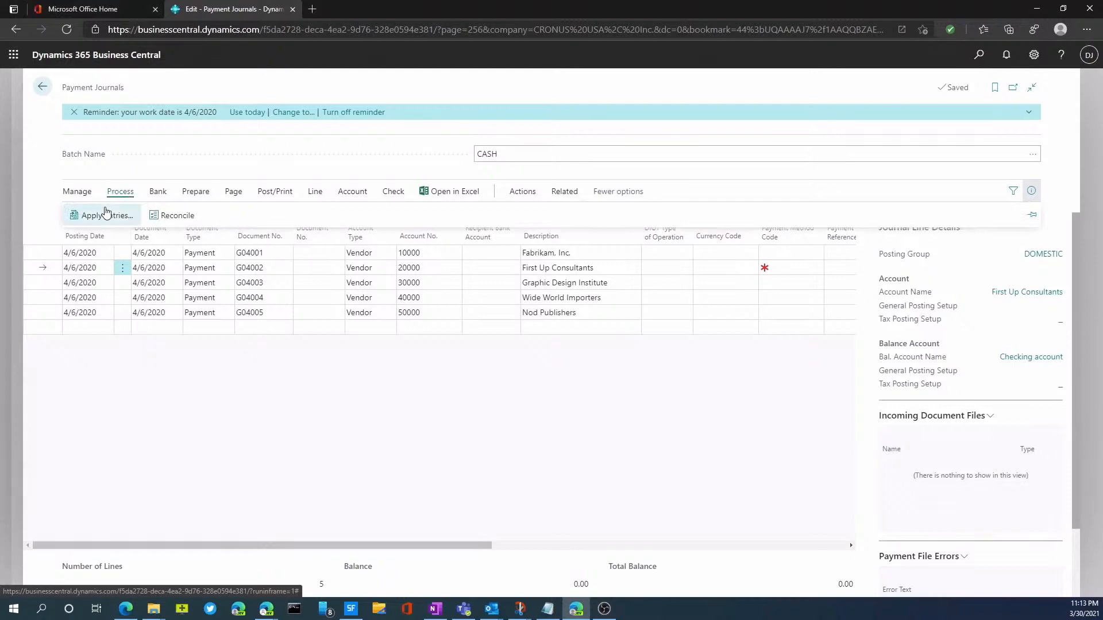
click(105, 216)
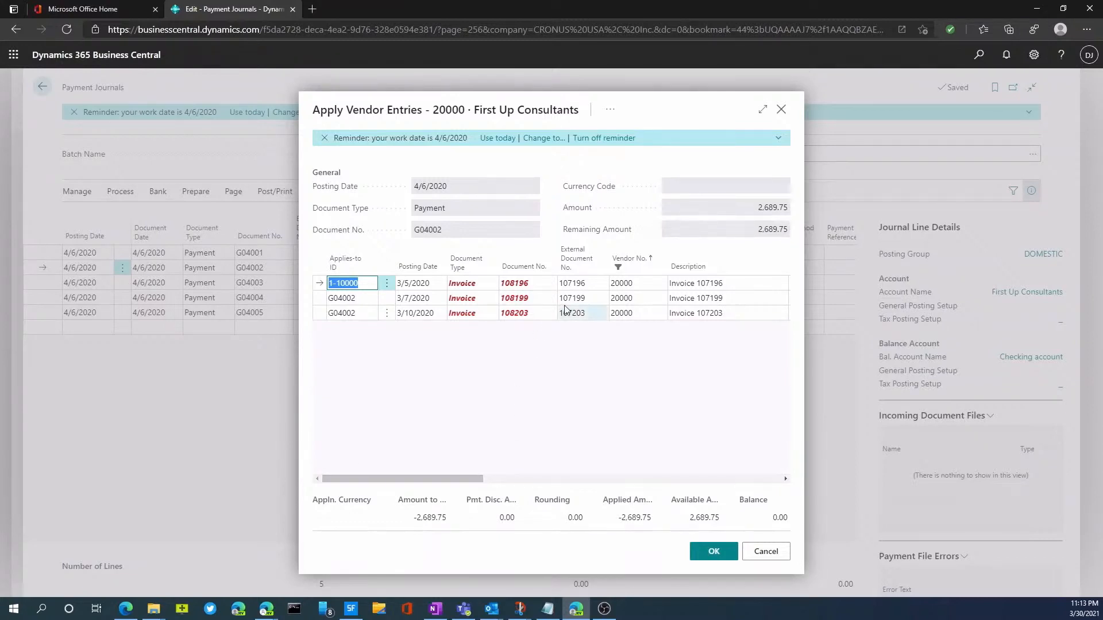
drag(466, 475, 615, 469)
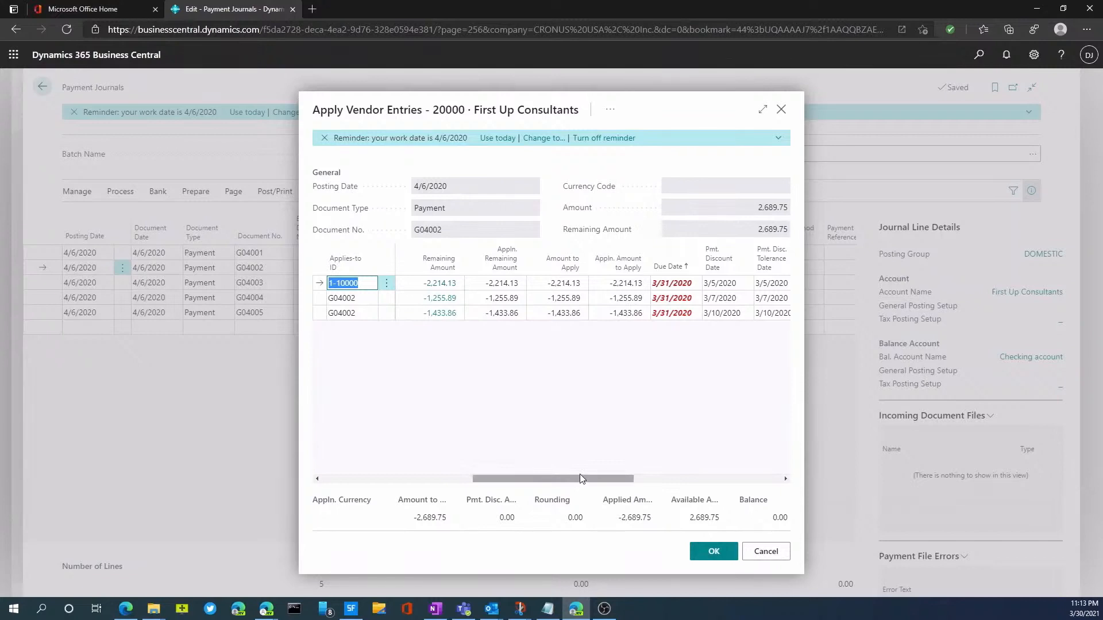
drag(580, 479, 673, 481)
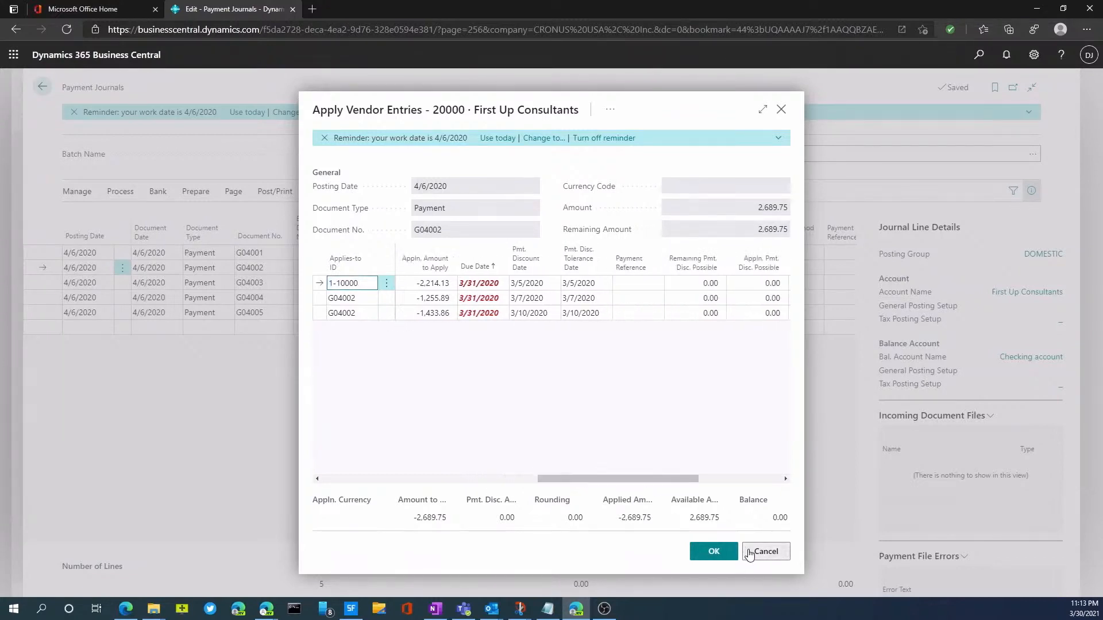
click(749, 552)
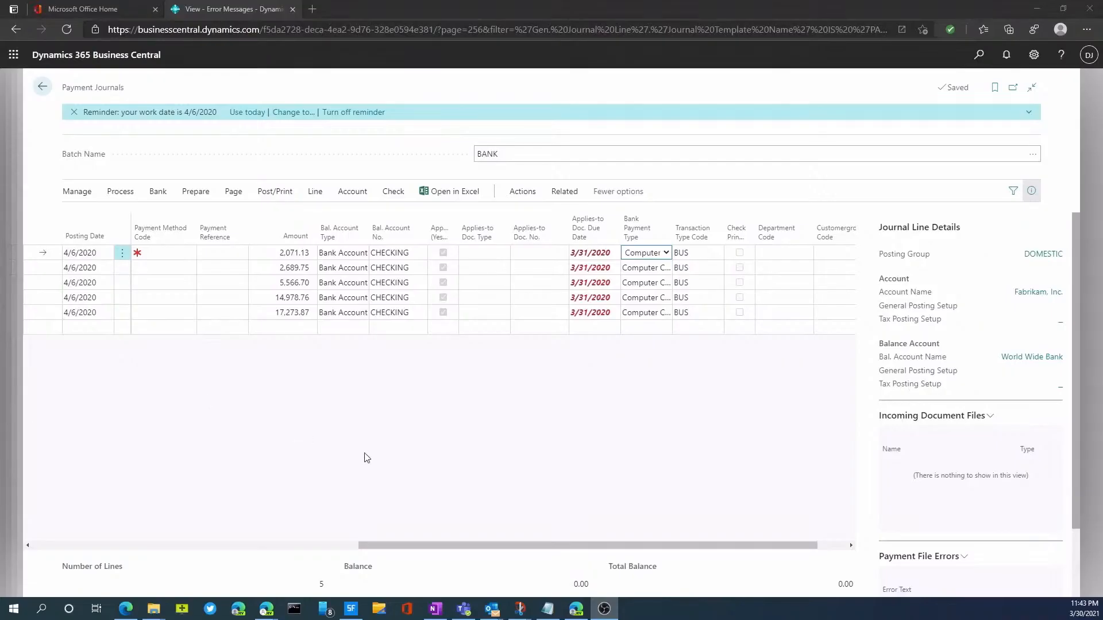
Check the Bank Payment Type choices on the Fabrikam, Inc. line in the BANK batch and set its payment method code to CHECK
click(667, 254)
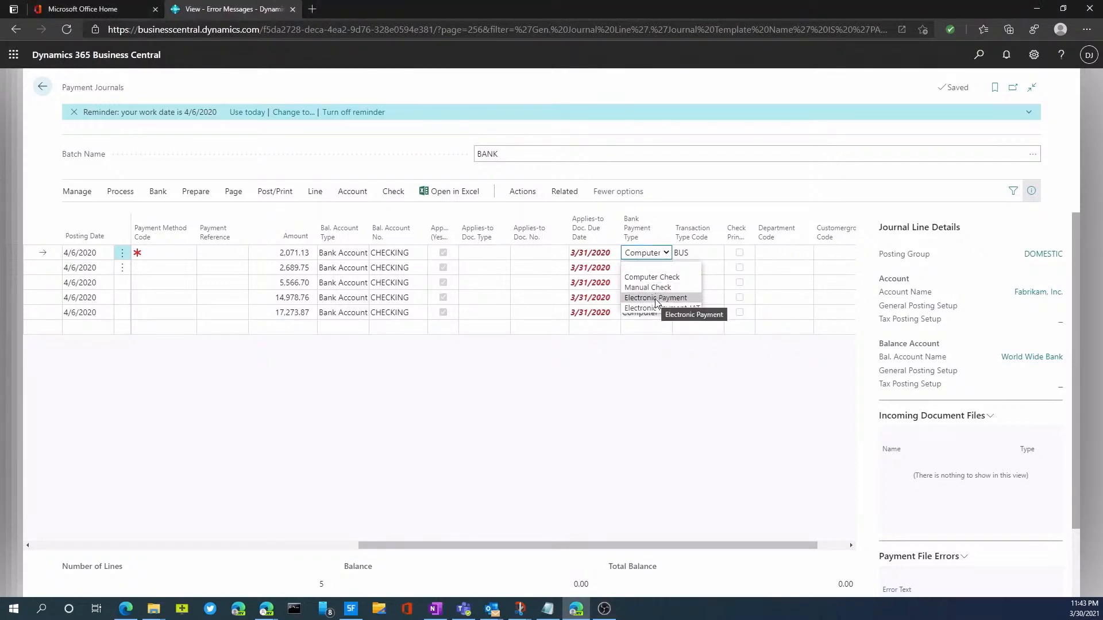
click(668, 256)
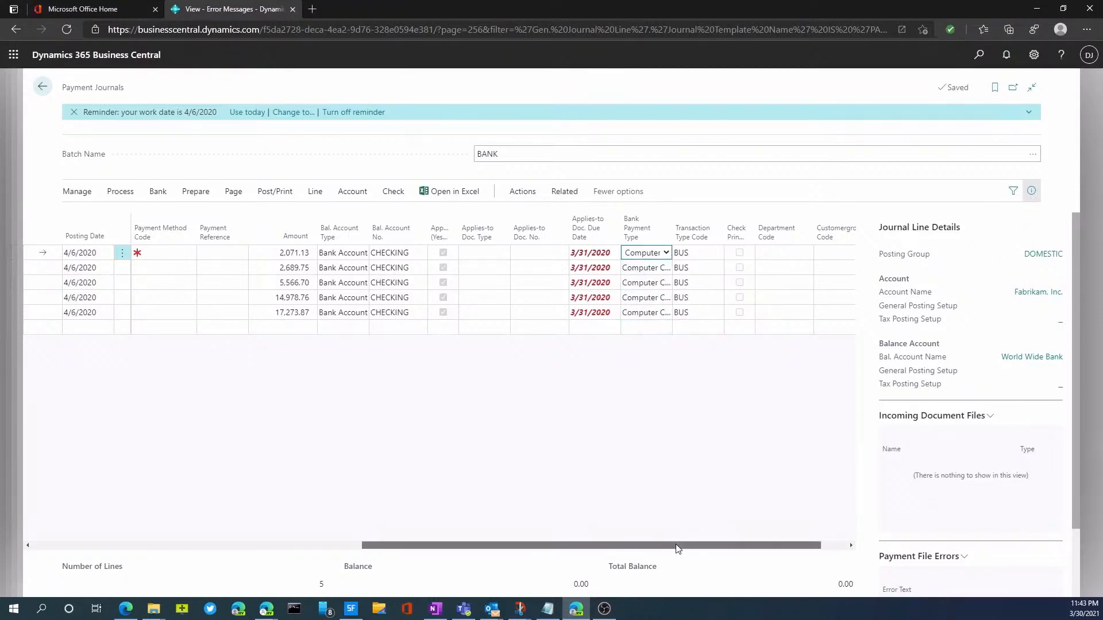
drag(672, 546, 548, 554)
click(401, 253)
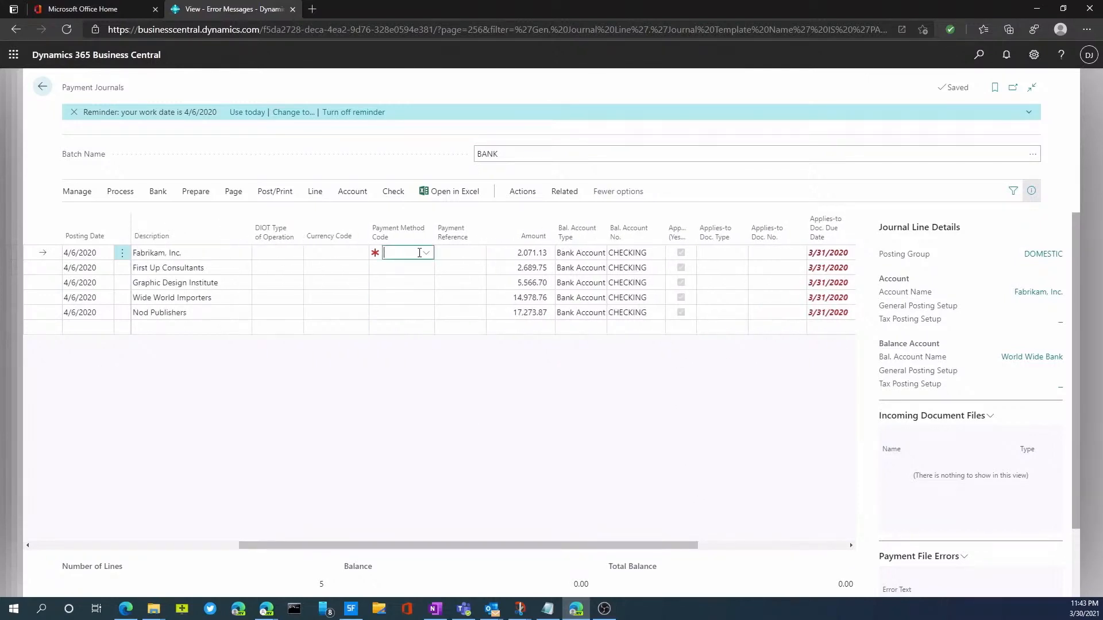
click(426, 255)
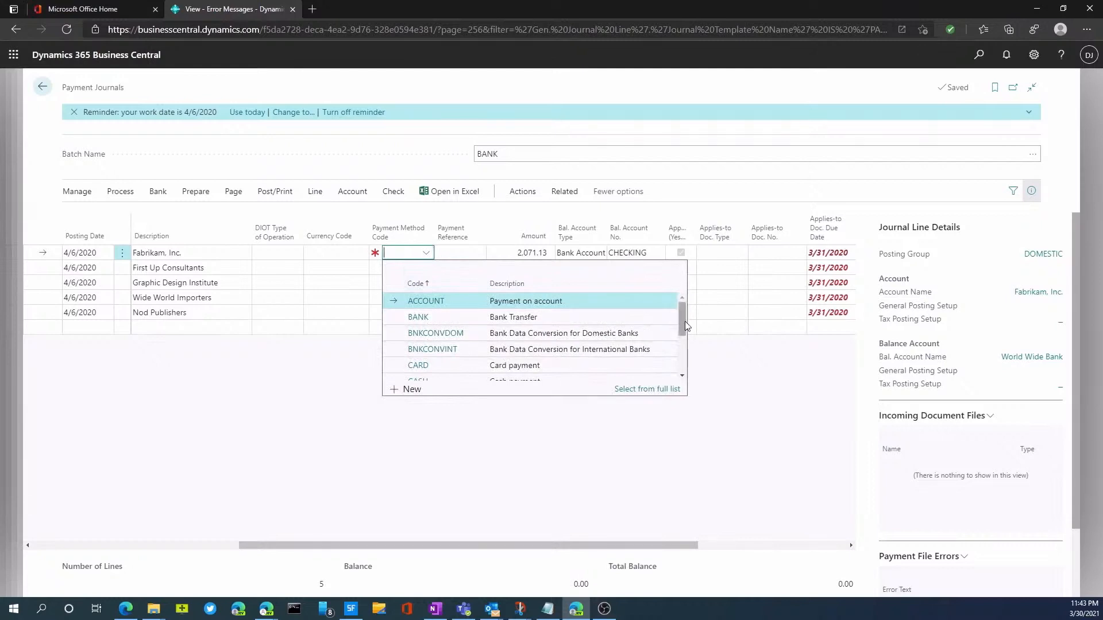
drag(681, 327, 681, 344)
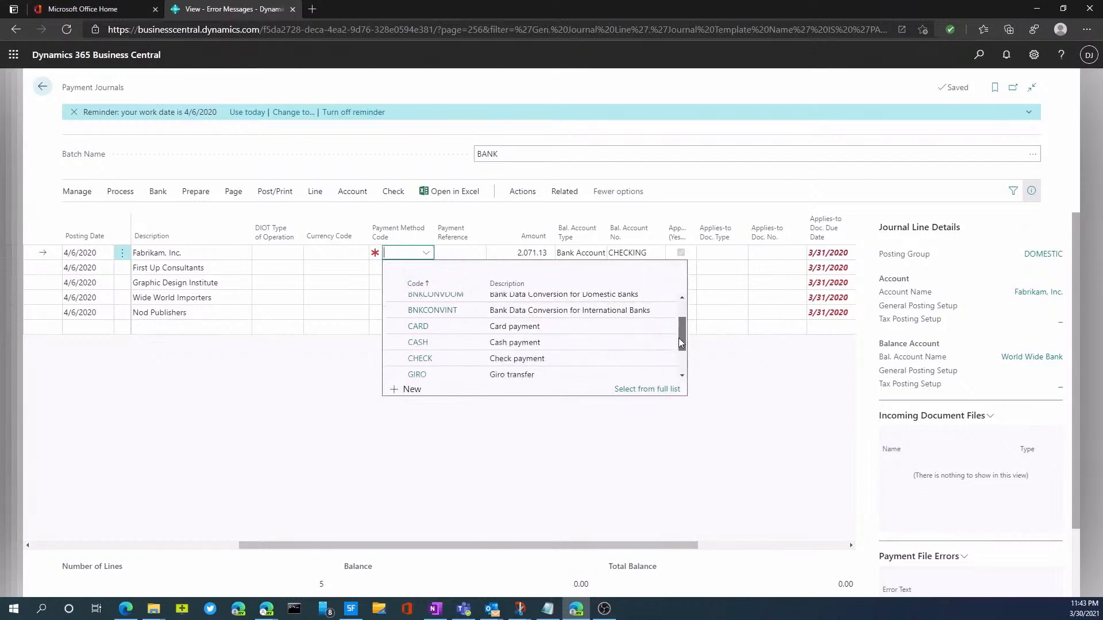
click(425, 360)
Set the payment method code to CHECK on the First Up Consultants and Graphic Design Institute payment lines
click(426, 269)
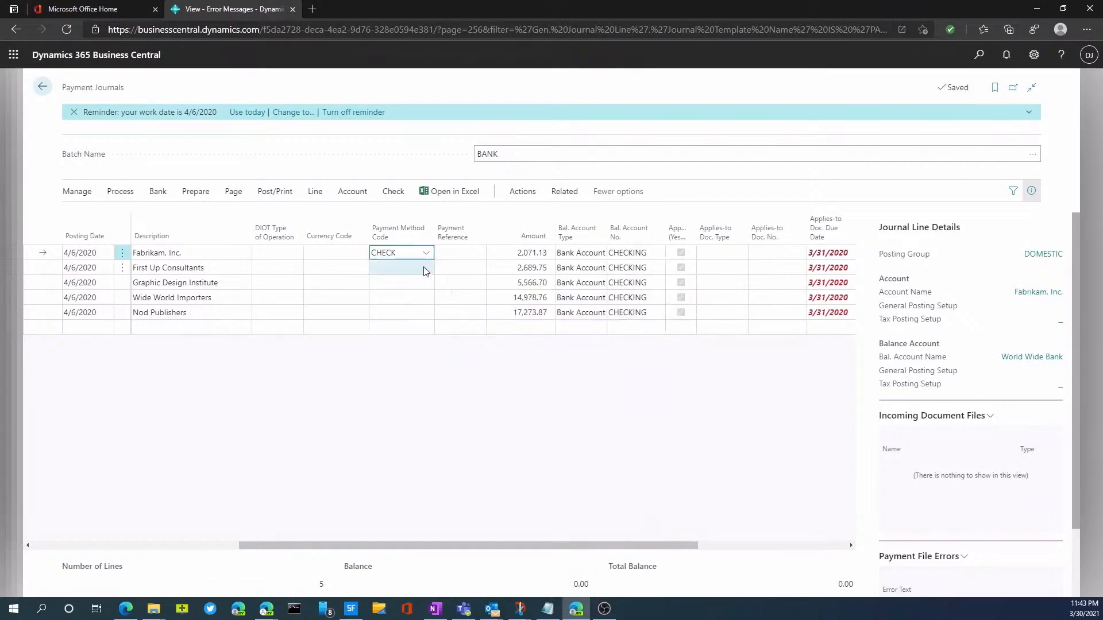
click(426, 269)
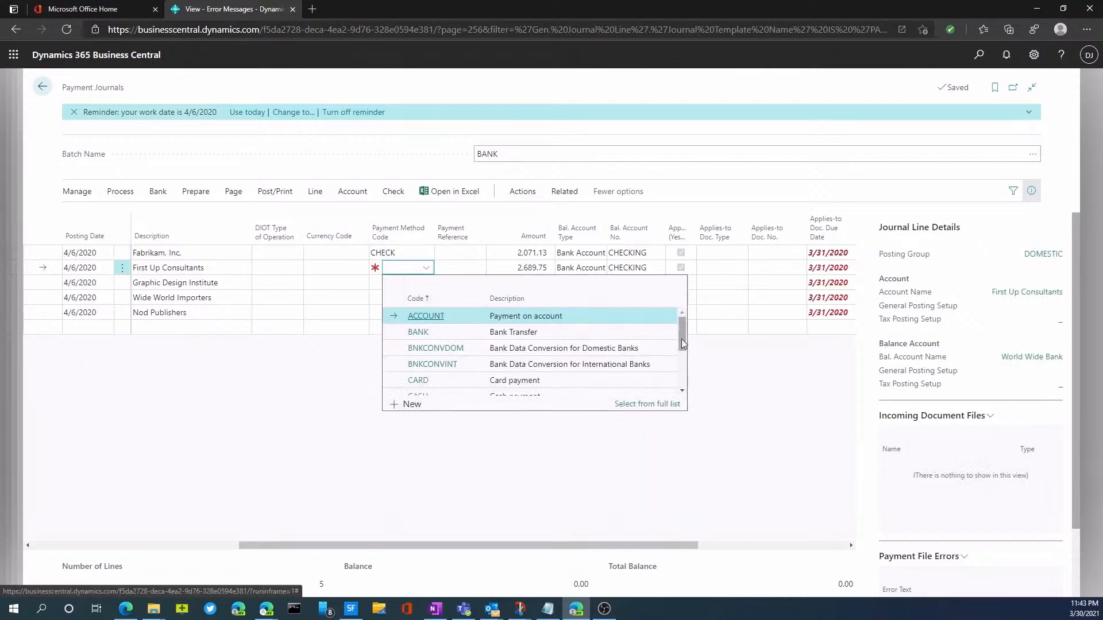
drag(684, 339, 687, 346)
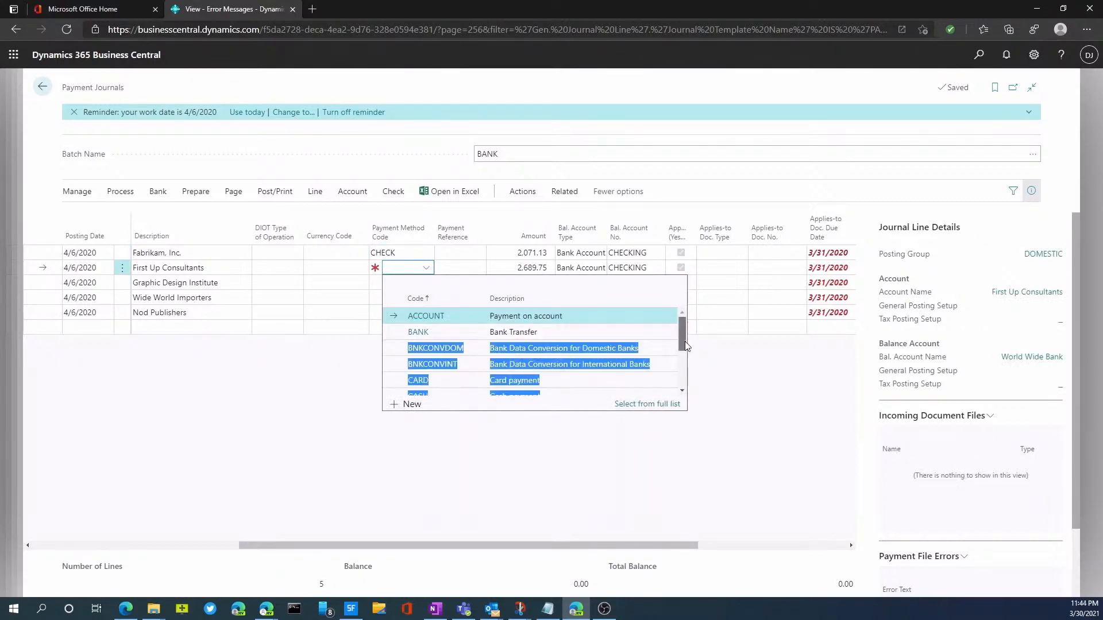
scroll(451, 355, down, 2)
click(451, 354)
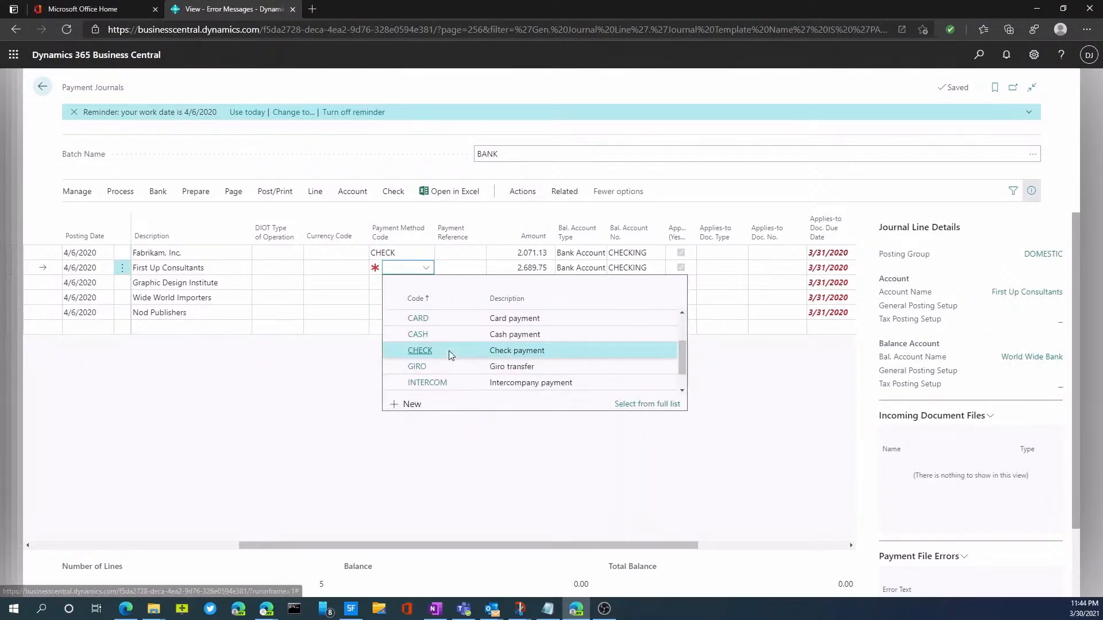
click(424, 288)
click(426, 284)
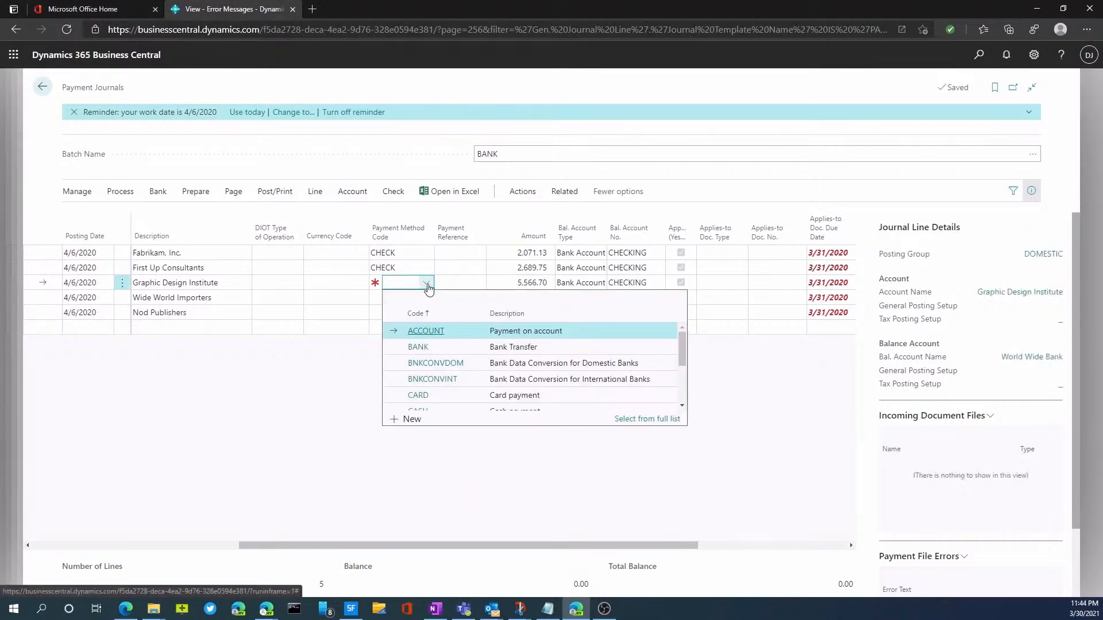
scroll(442, 402, down, 1)
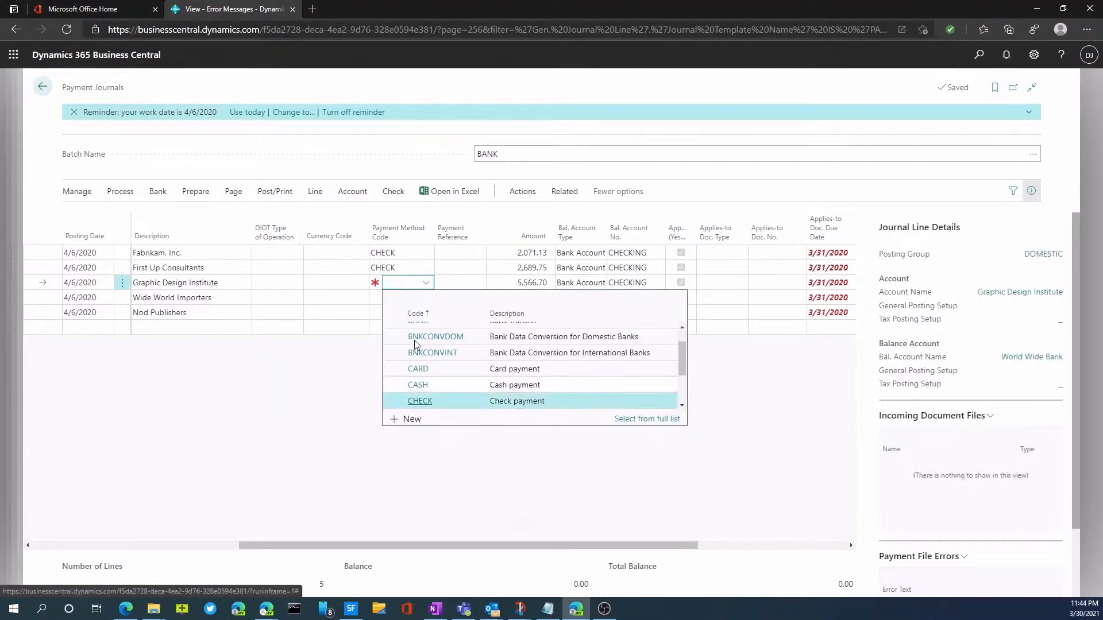
click(438, 401)
Set the payment method code to CHECK on the Wide World Importers and Nod Publishers payment lines
click(425, 298)
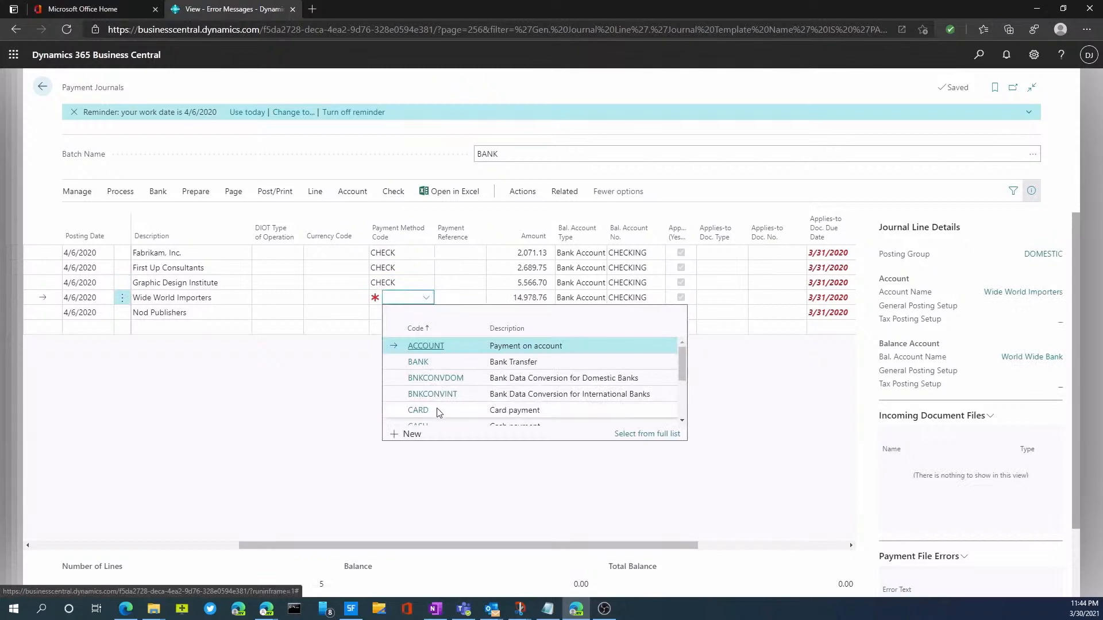
scroll(427, 409, down, 1)
click(420, 414)
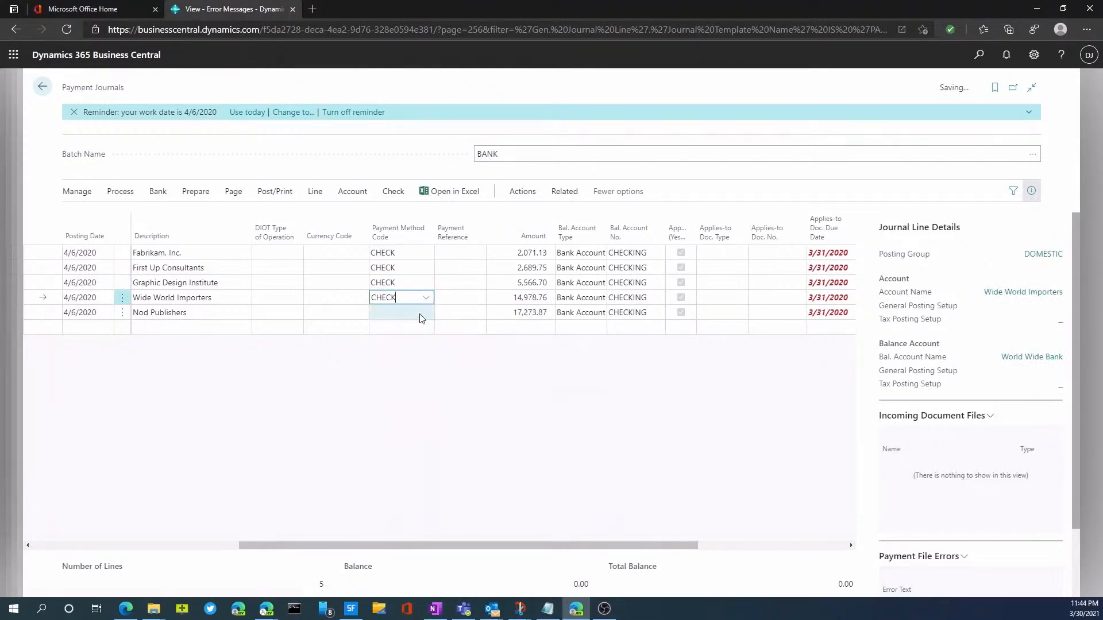
click(425, 314)
scroll(430, 381, down, 2)
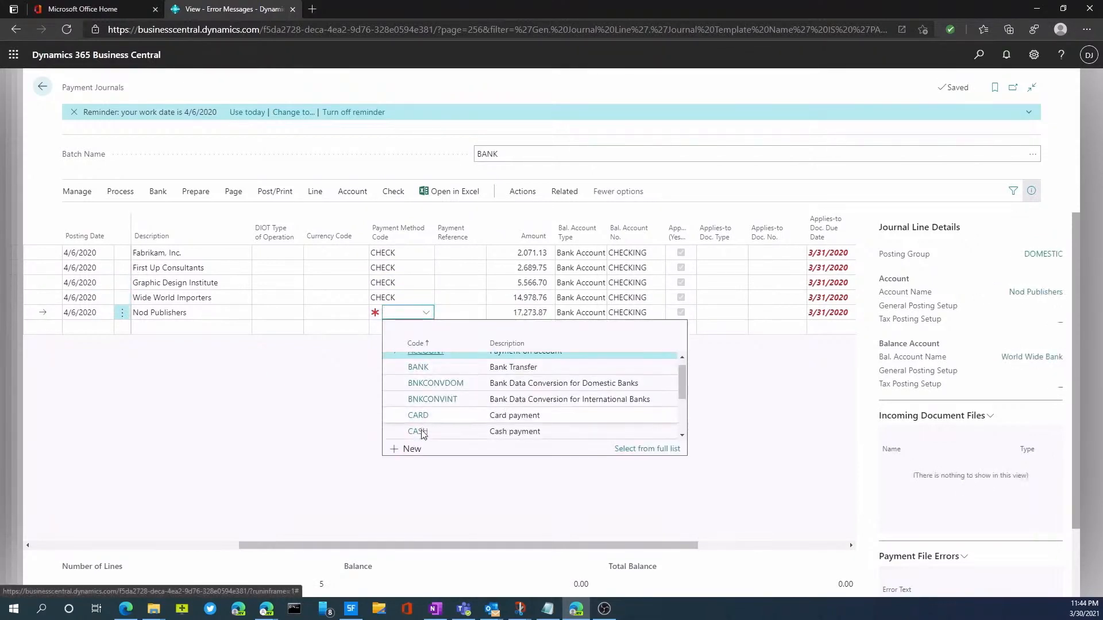
click(424, 426)
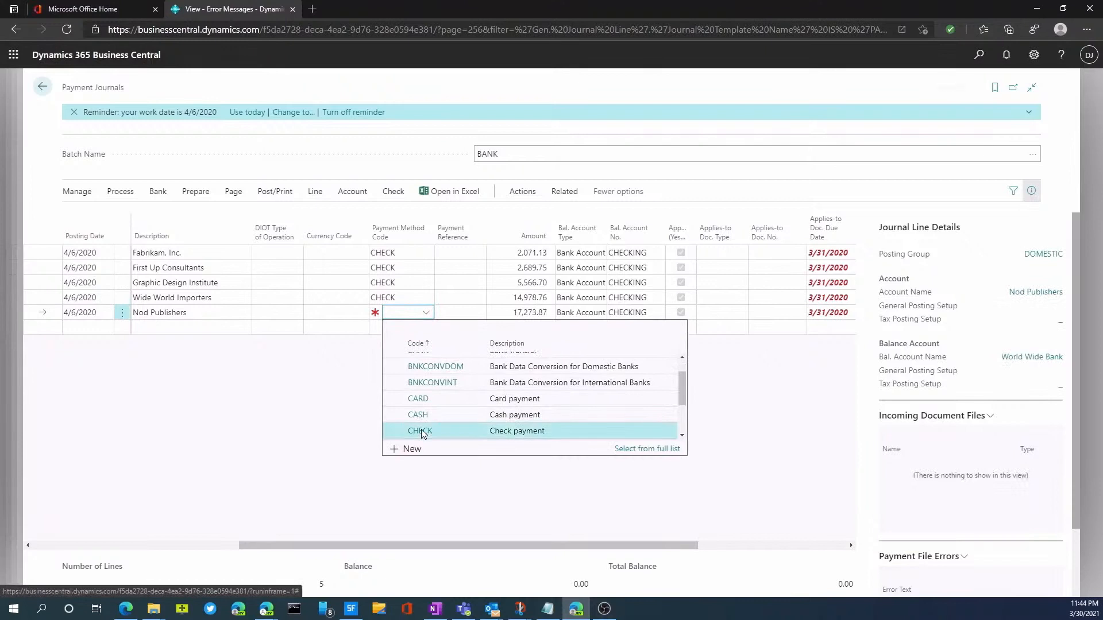
Open the check preview for the Nod Publishers payment
click(394, 193)
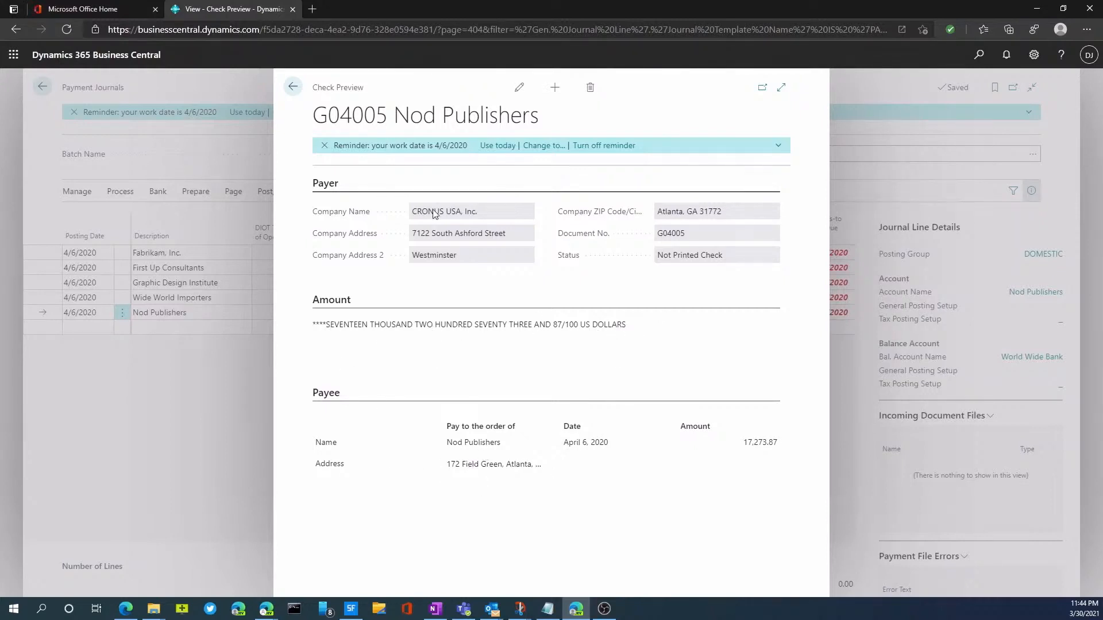
Close the Nod Publishers check preview and view the check preview for the Graphic Design Institute payment
click(293, 87)
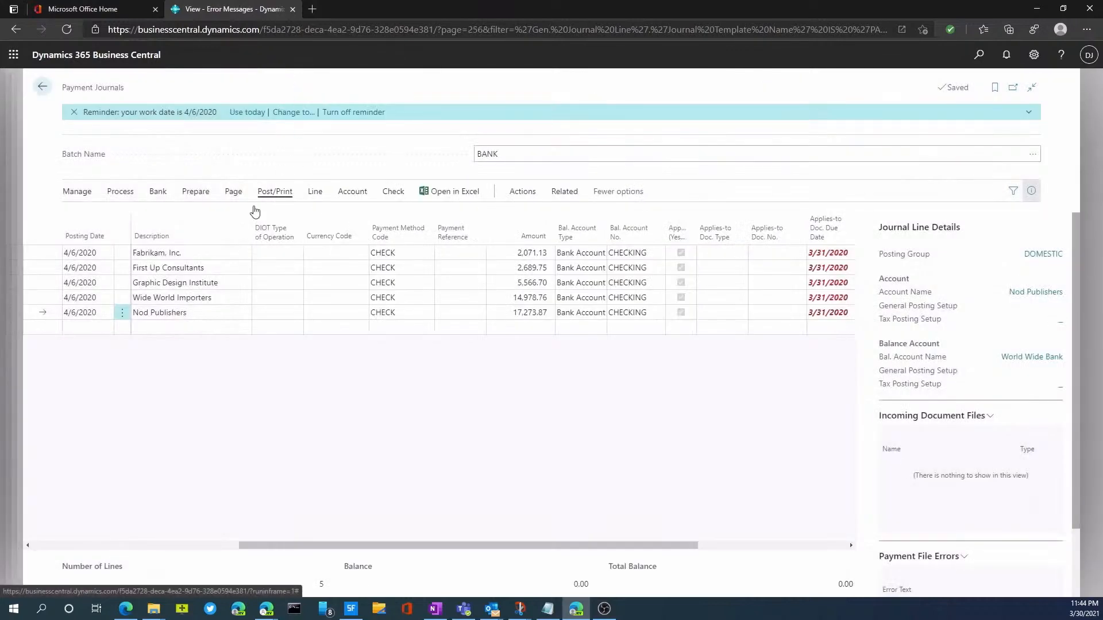
click(148, 283)
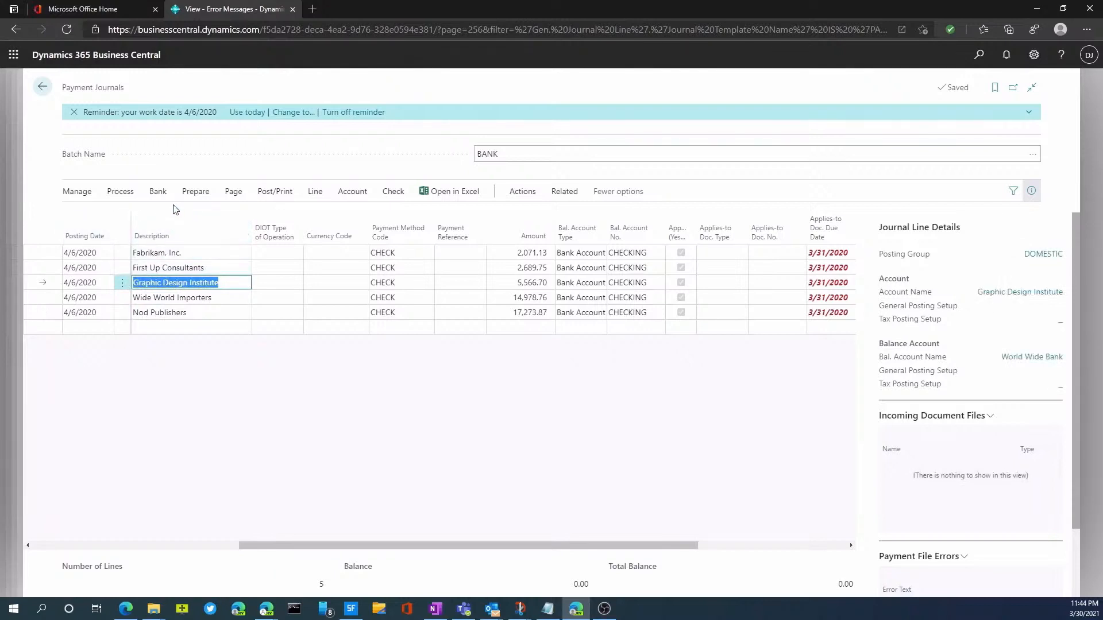
click(393, 192)
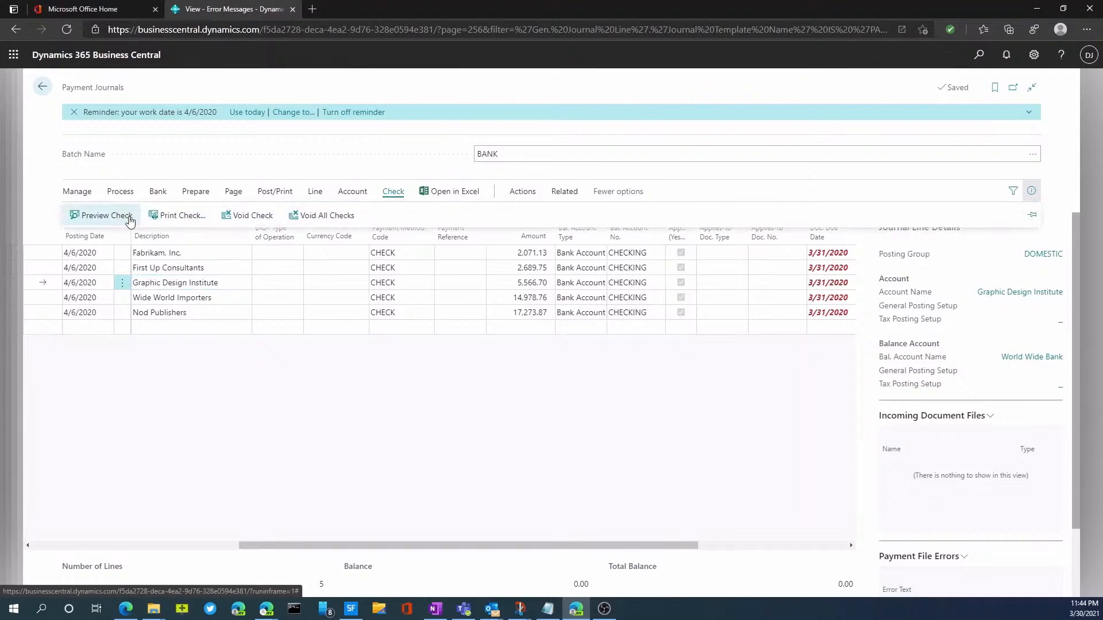
click(107, 216)
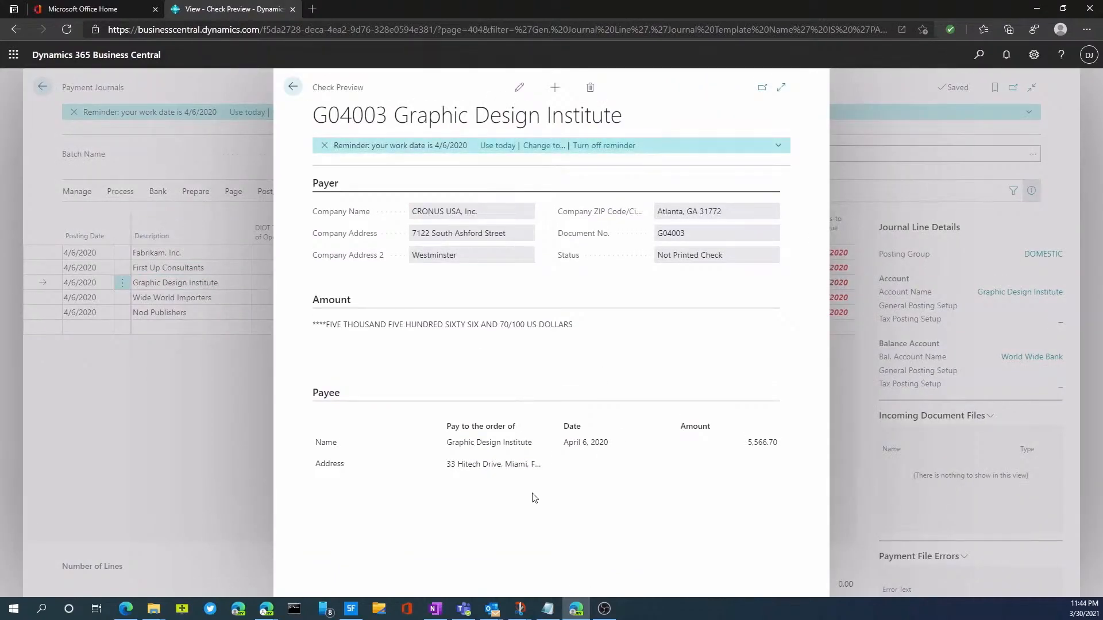
click(293, 87)
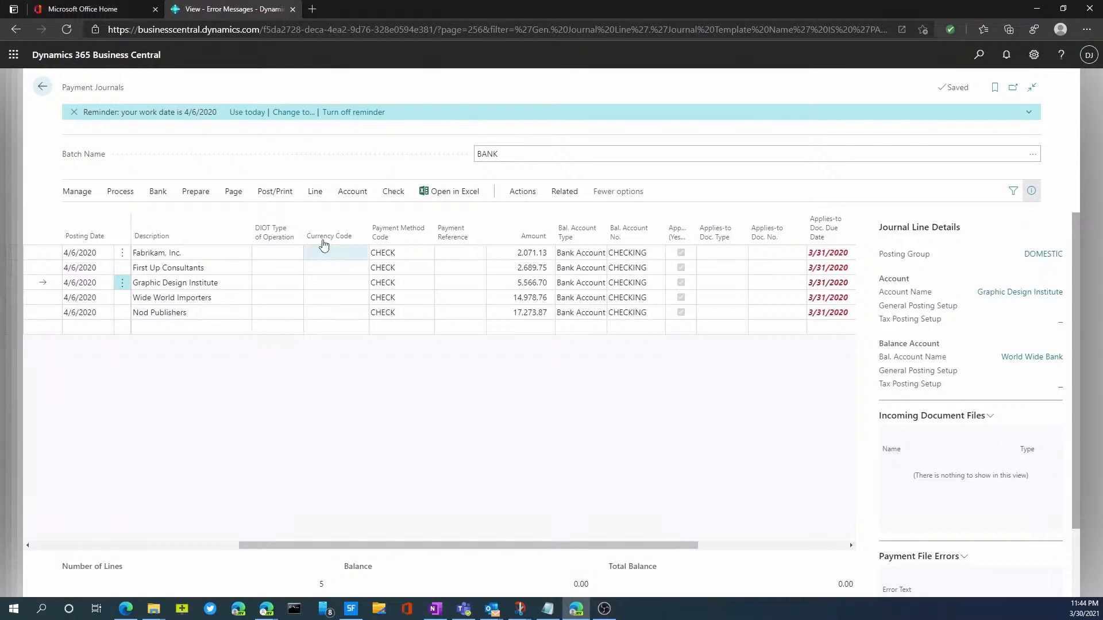
Run the Print Check report for the PAYMENT template's BANK batch on the CHECKING bank account, keeping the default options
click(393, 193)
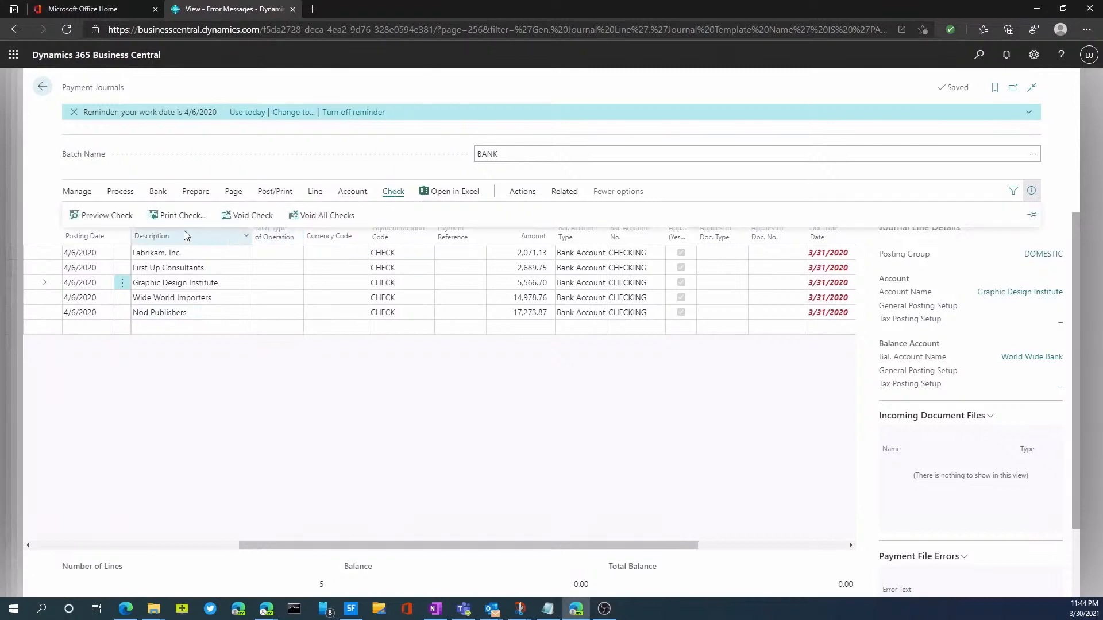
click(172, 217)
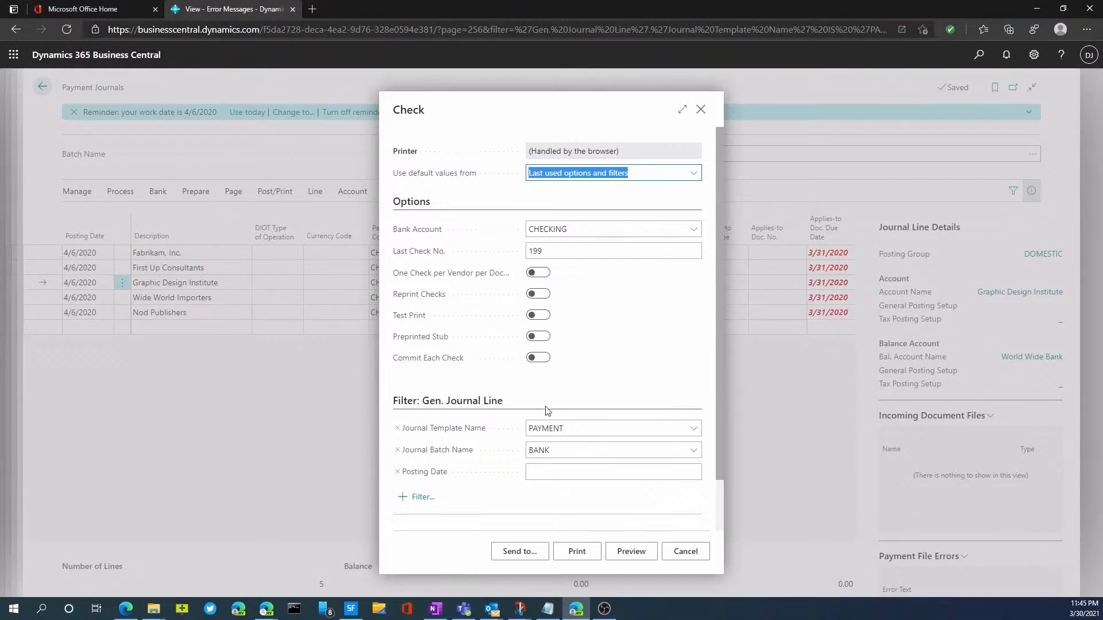
scroll(591, 389, down, 1)
scroll(591, 389, up, 1)
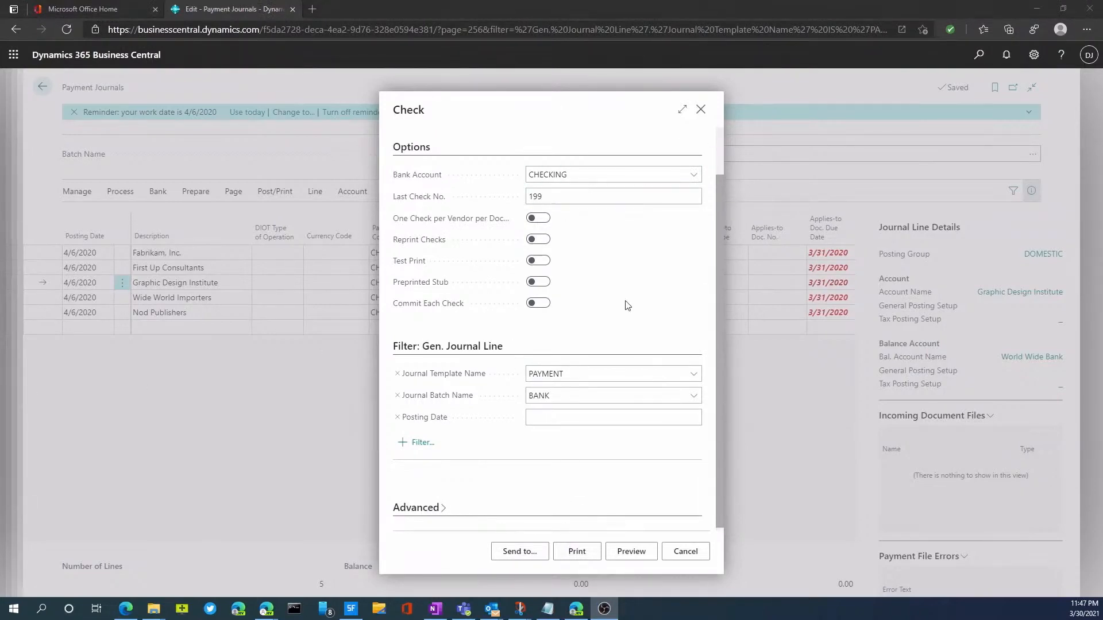
click(576, 552)
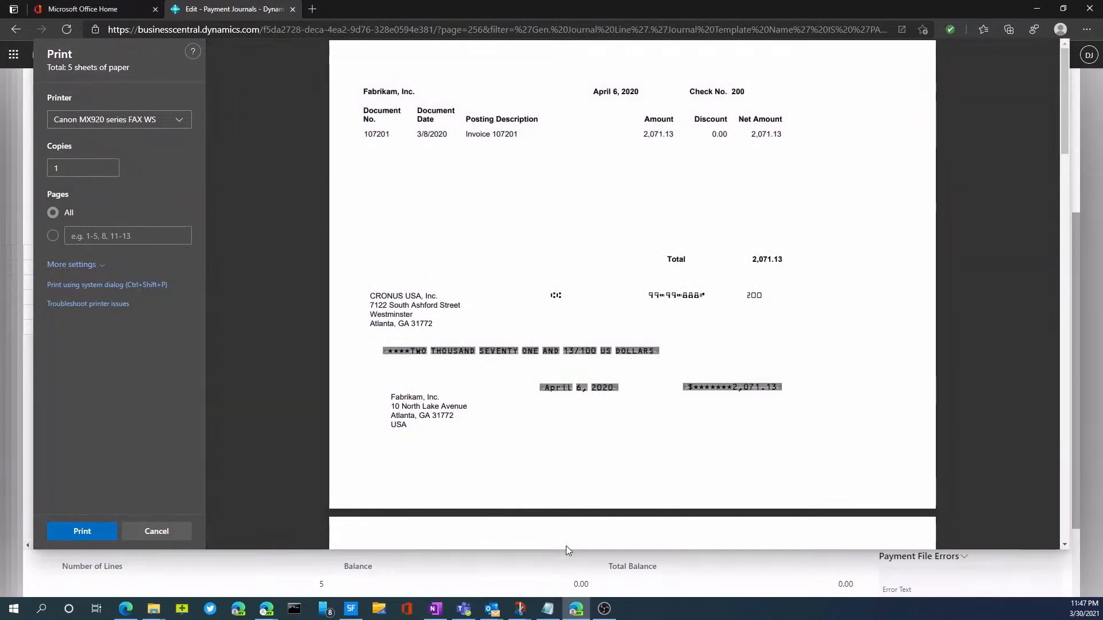
Review the generated vendor checks from Fabrikam, Inc. through Nod Publishers, examining their invoices and totals, and dismiss the browser print without printing on paper
scroll(643, 415, down, 2)
scroll(635, 425, up, 2)
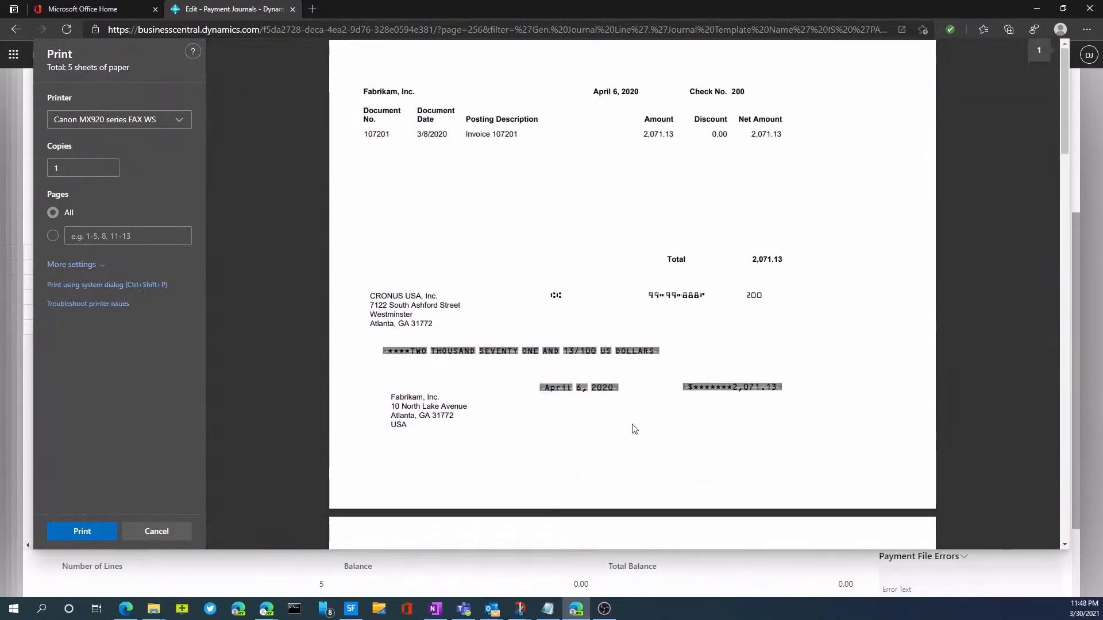
scroll(532, 414, down, 4)
scroll(540, 420, up, 4)
scroll(576, 349, down, 3)
scroll(569, 367, down, 10)
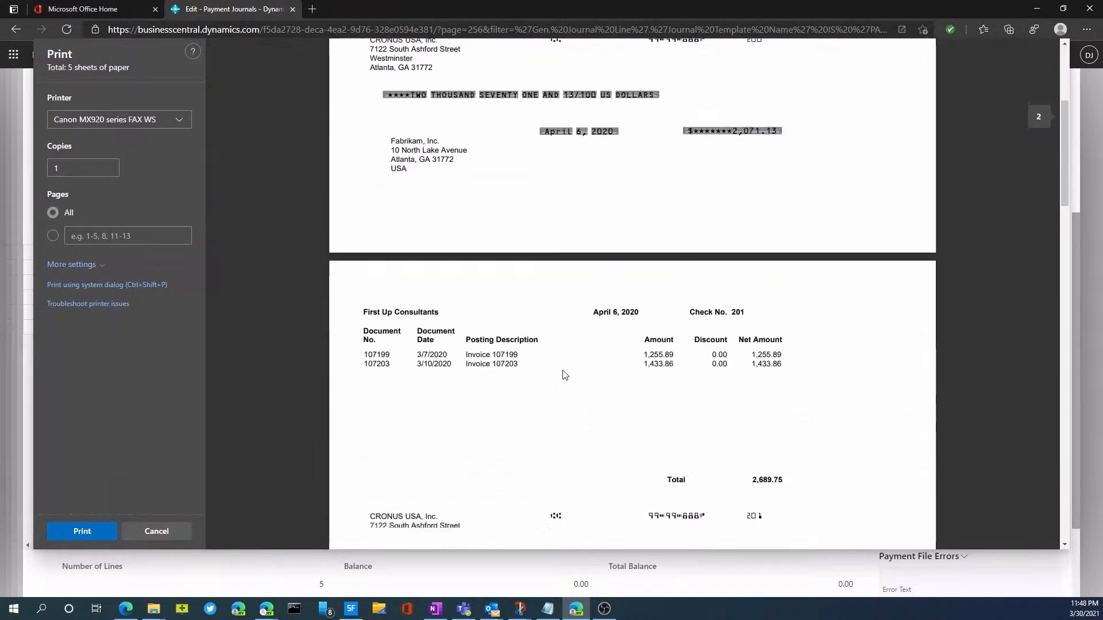
scroll(594, 416, down, 7)
scroll(592, 381, down, 5)
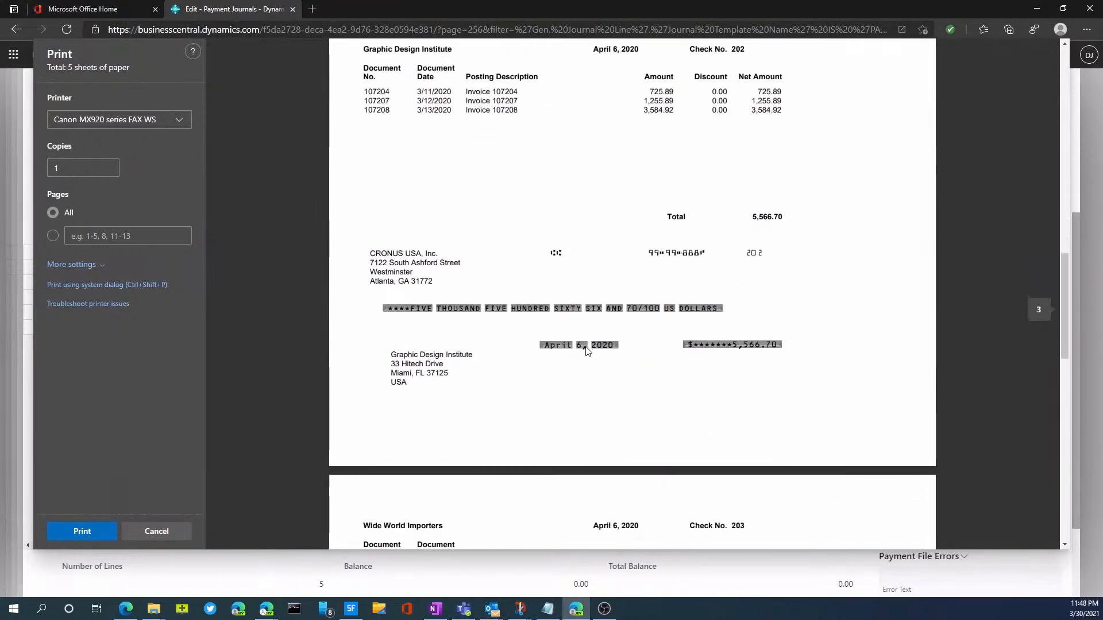
scroll(589, 382, down, 10)
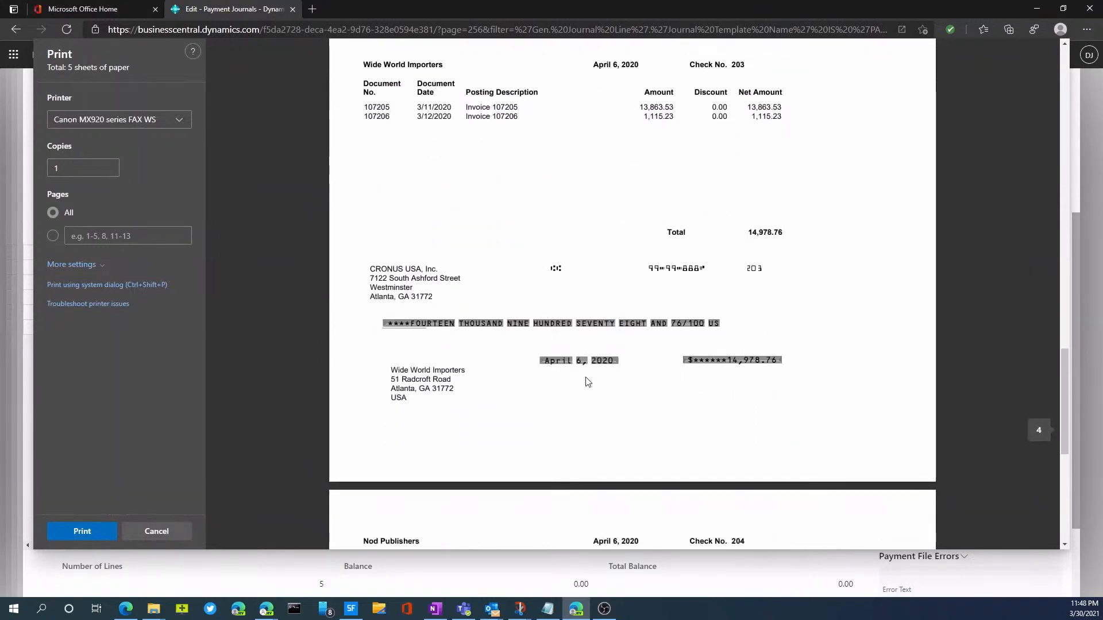
scroll(588, 381, down, 10)
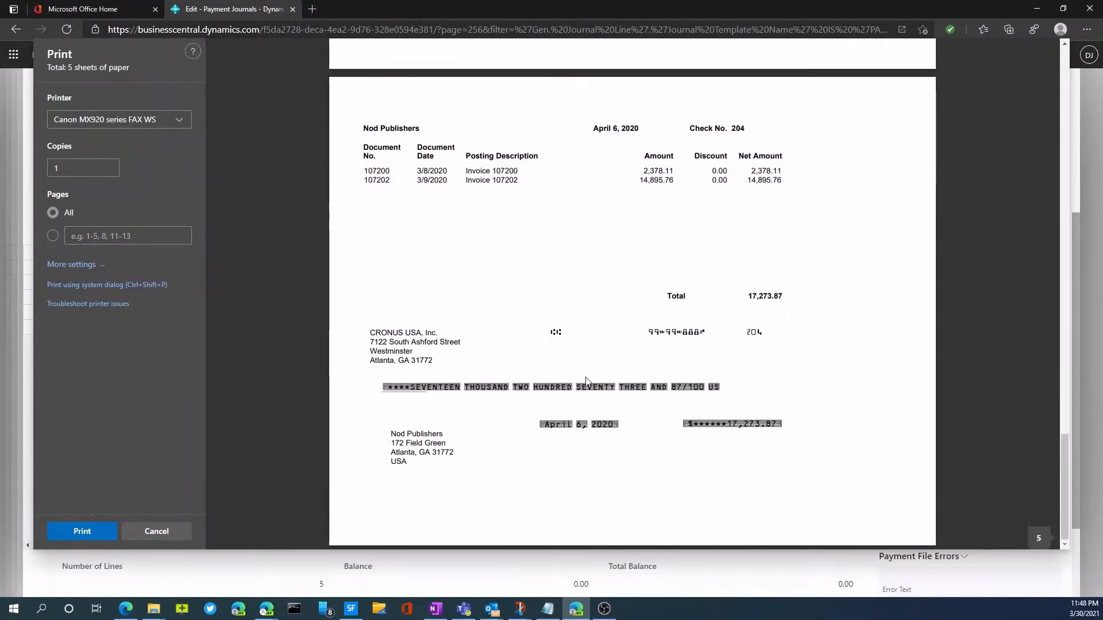
scroll(588, 382, up, 6)
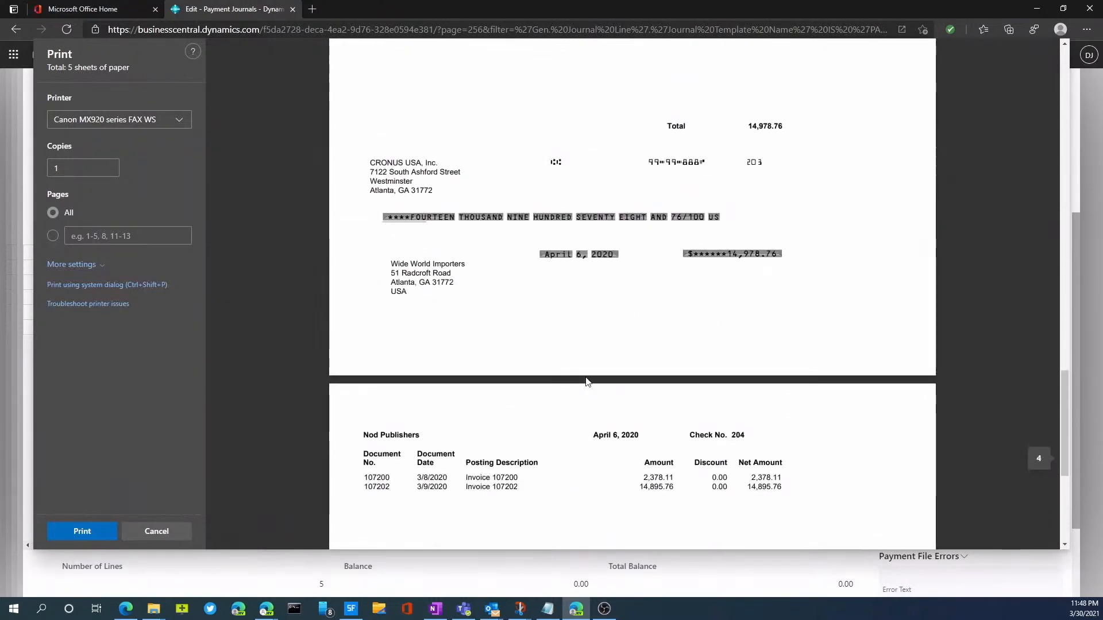
scroll(586, 380, up, 3)
scroll(587, 381, up, 2)
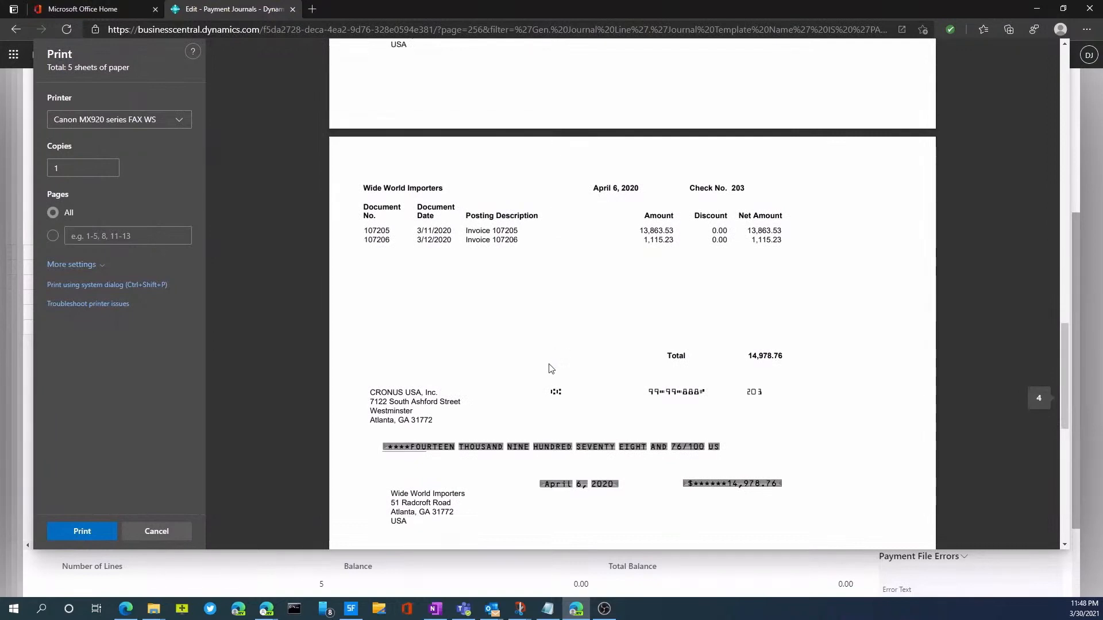
scroll(552, 369, down, 2)
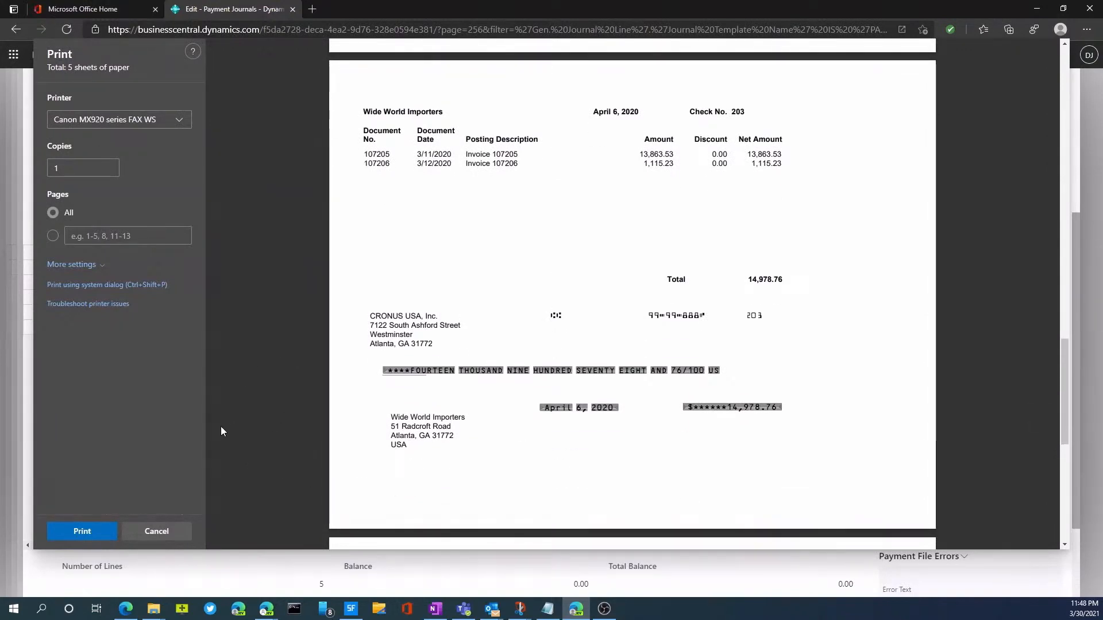
click(148, 533)
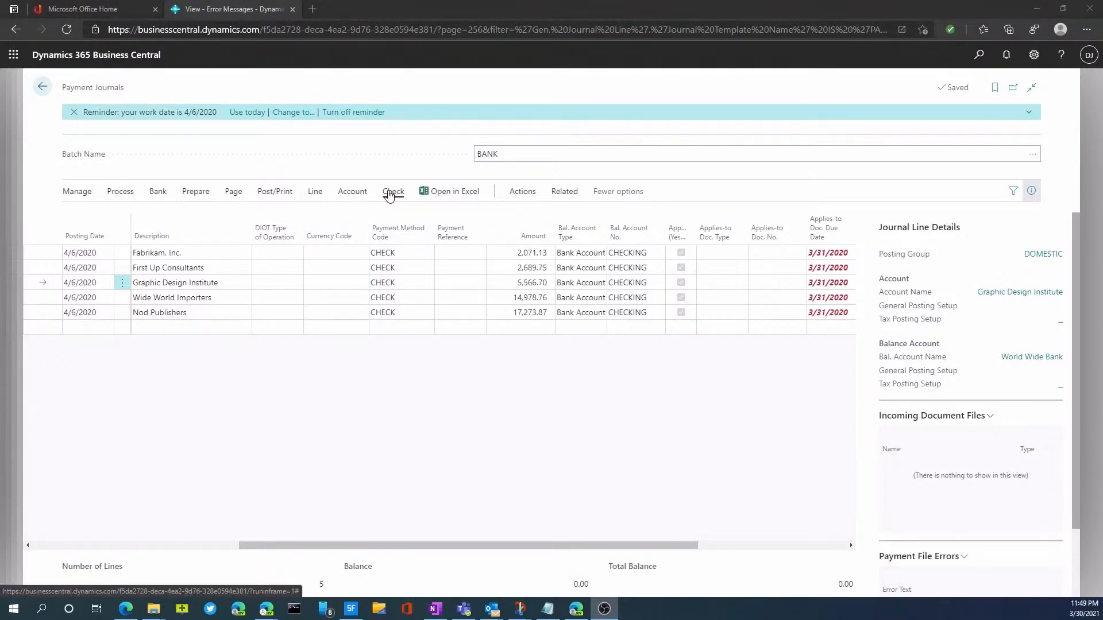
Void the check issued for the Graphic Design Institute payment line
click(395, 197)
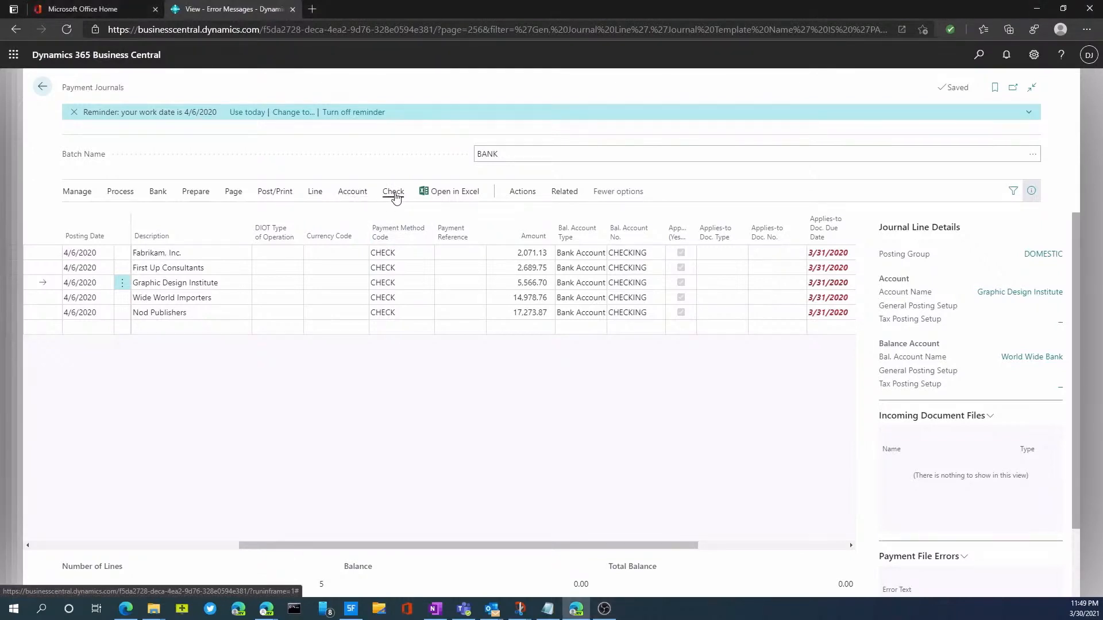
click(395, 197)
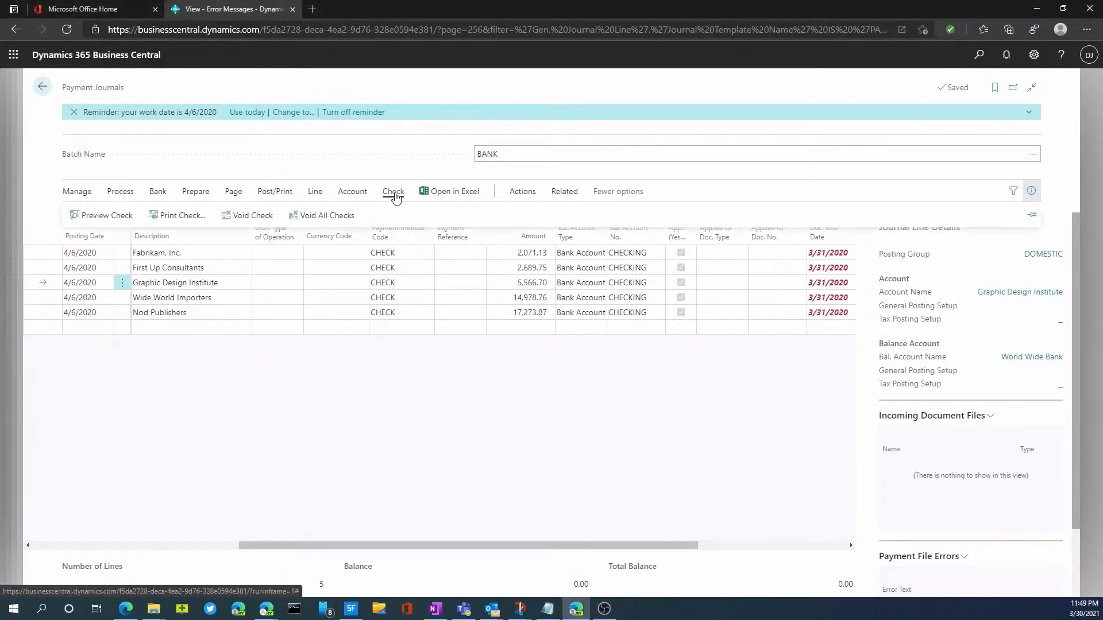
click(241, 221)
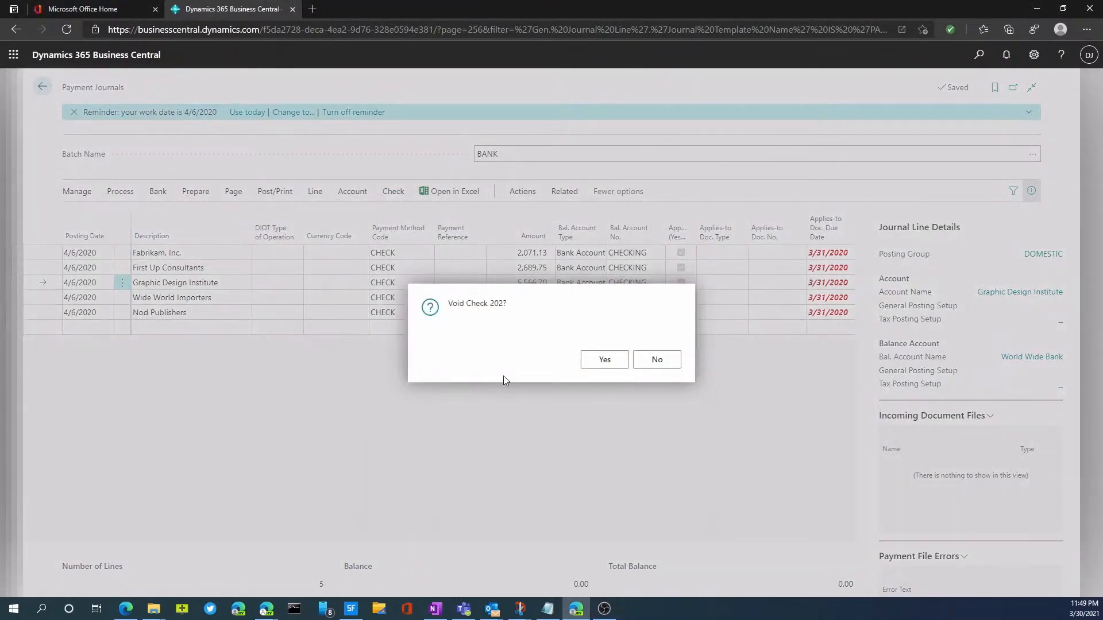
click(597, 362)
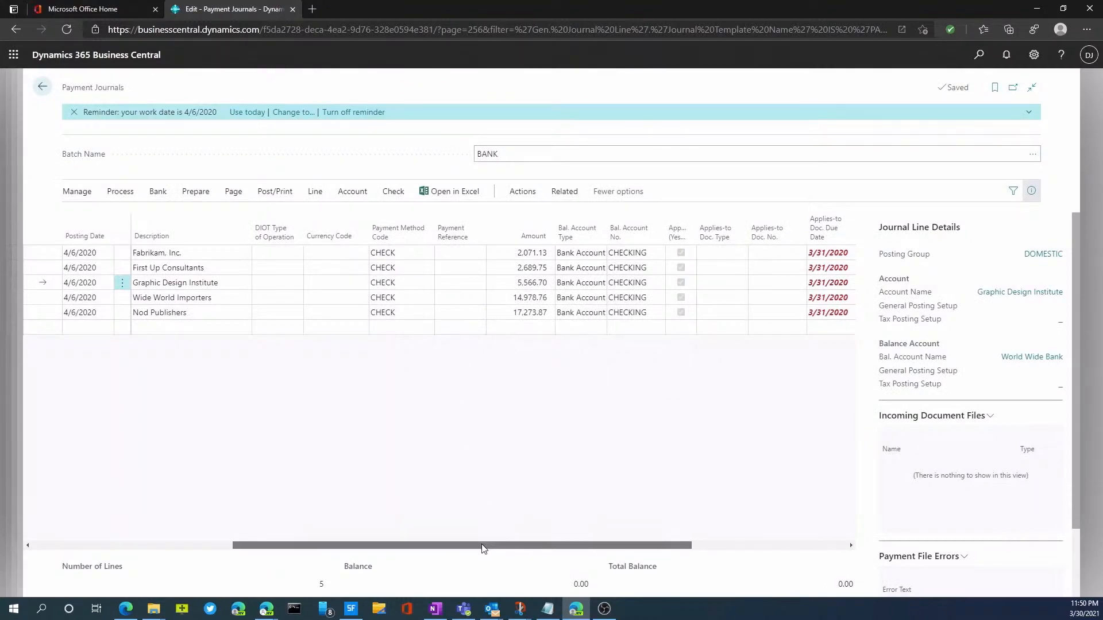
Issue a replacement check for Graphic Design Institute from the CHECKING account and dismiss the browser print without printing on paper
drag(483, 546, 449, 546)
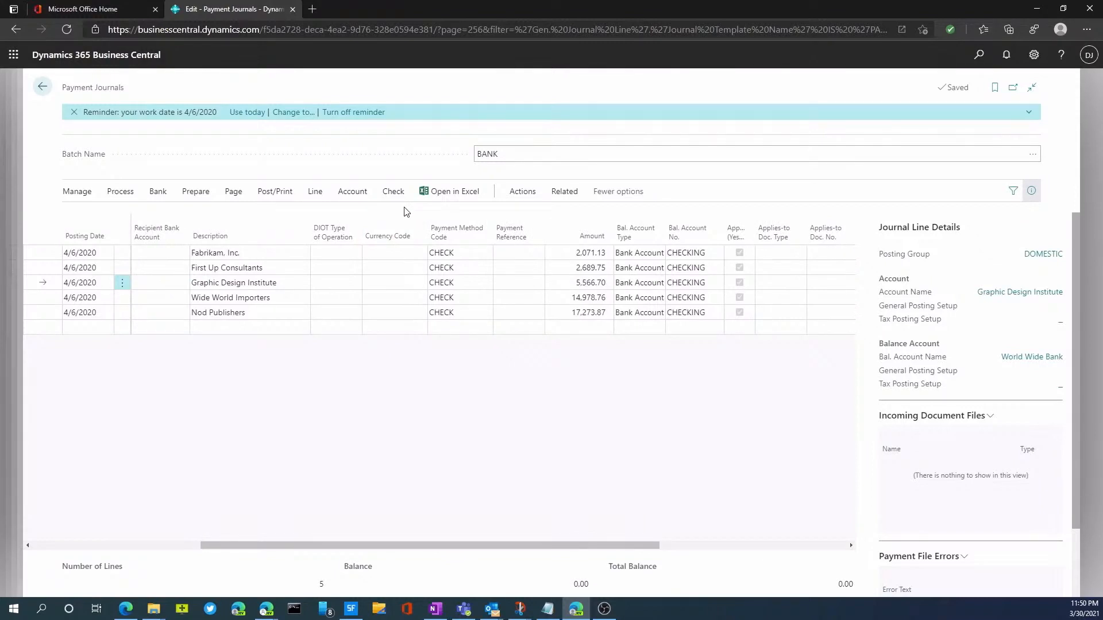
click(394, 191)
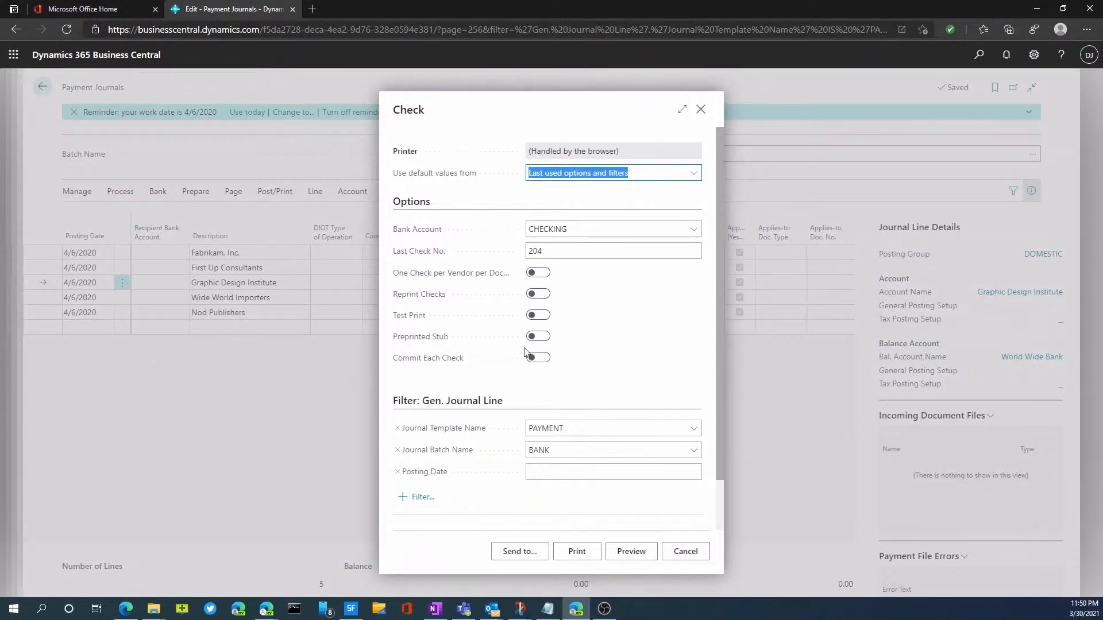
click(572, 555)
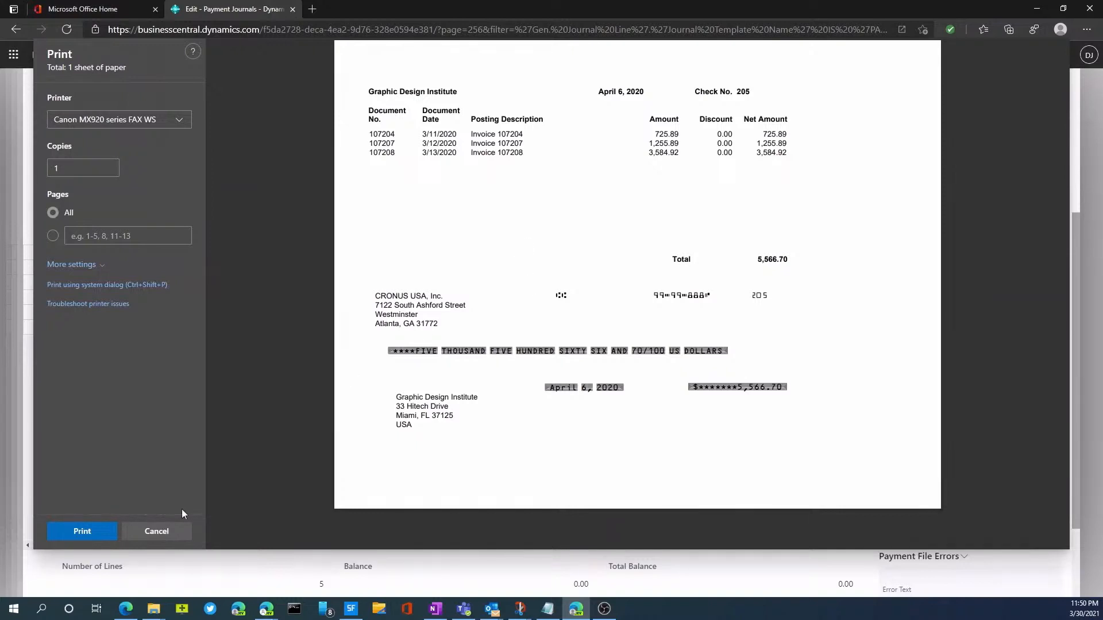
click(161, 531)
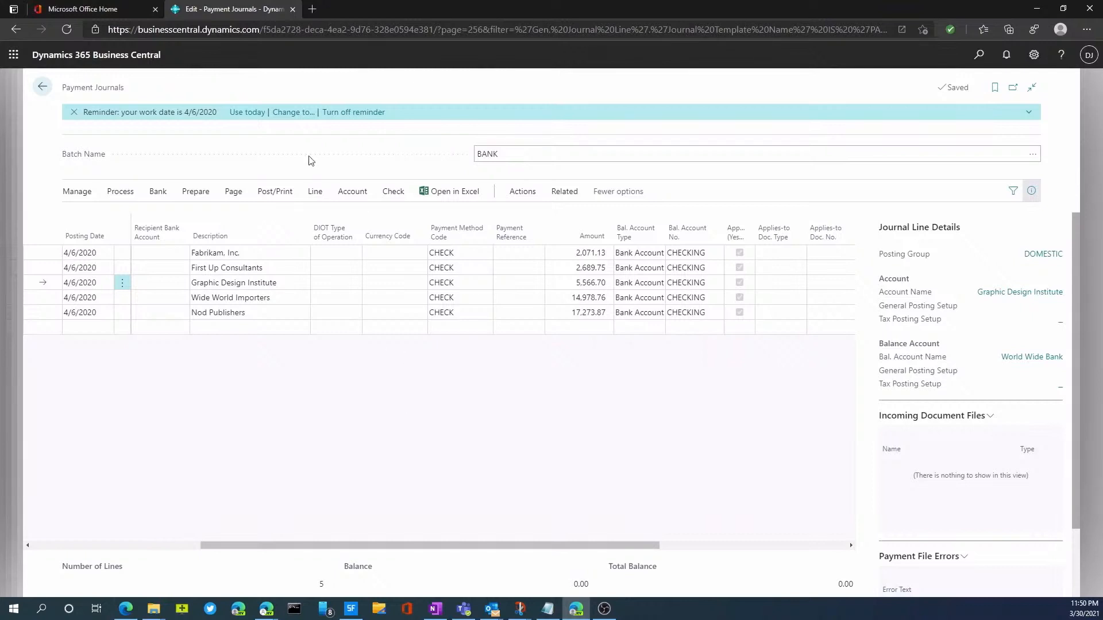
Post the payment lines in the BANK journal batch without printing and acknowledge the posting
click(260, 196)
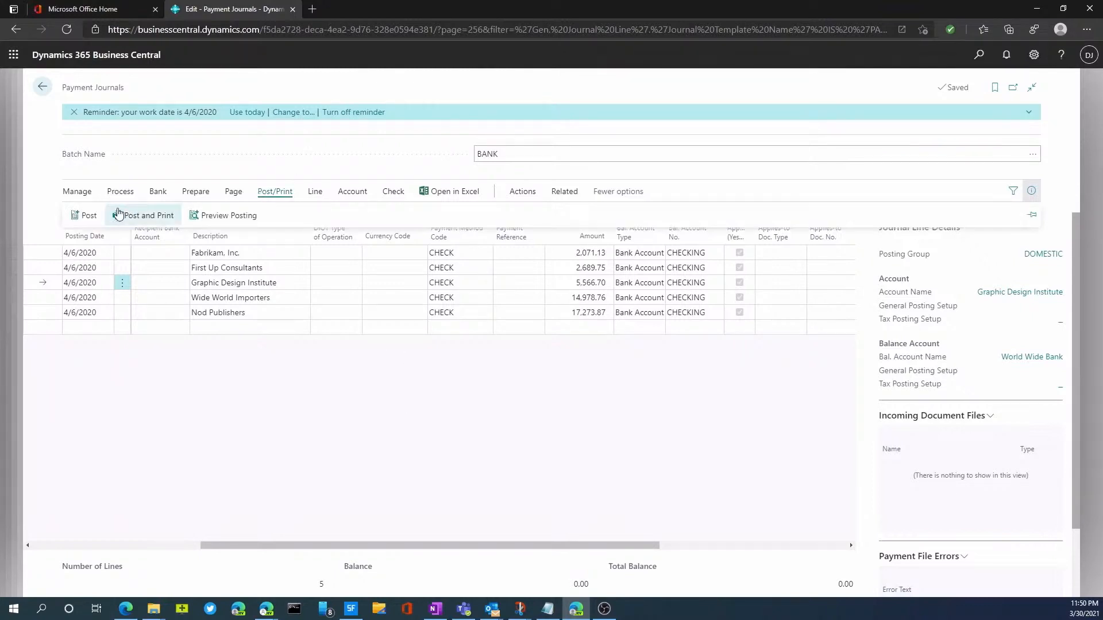
click(81, 217)
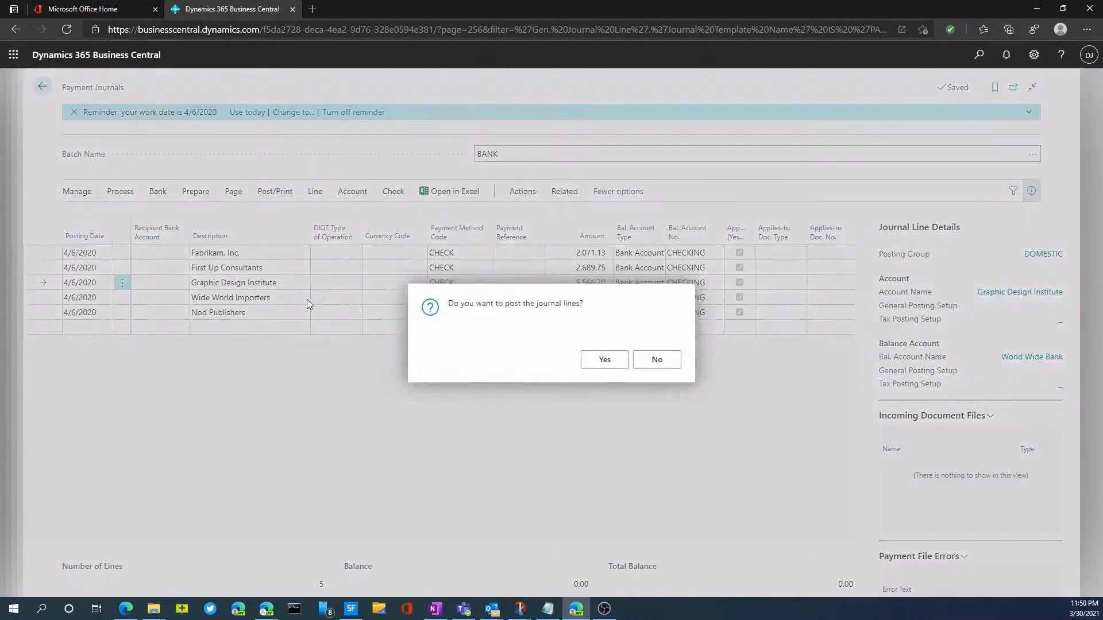
click(604, 362)
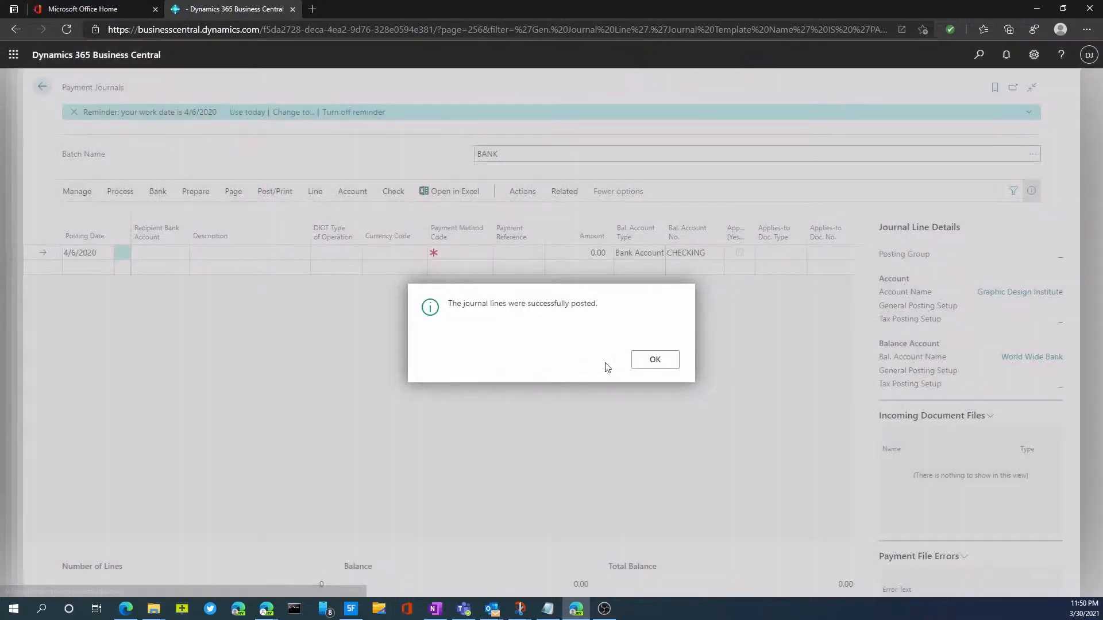
click(650, 362)
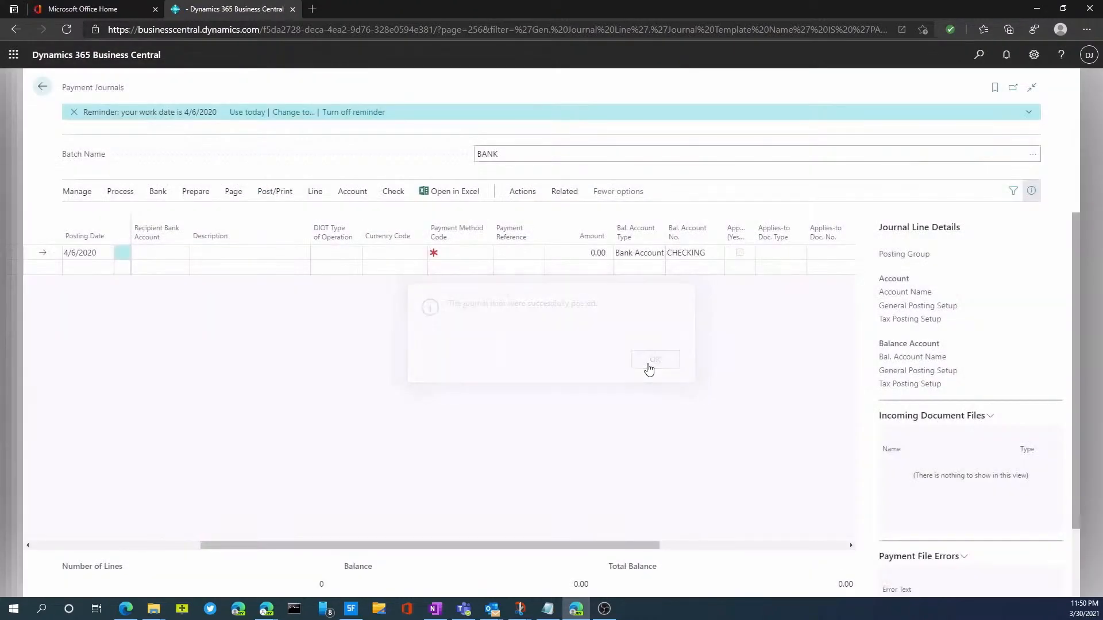